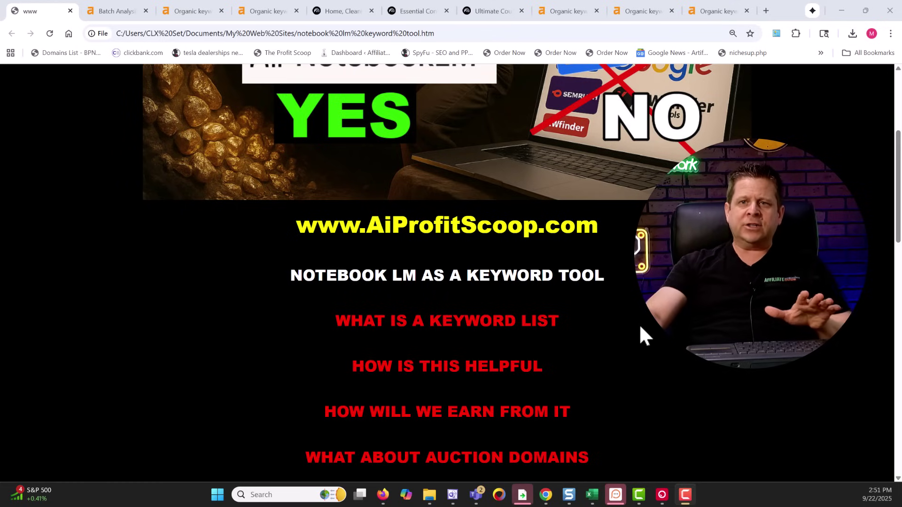
{"action": "left_click_drag", "start_coordinate": [582, 323], "coordinate": [334, 323]}
{"action": "left_click", "coordinate": [478, 321]}
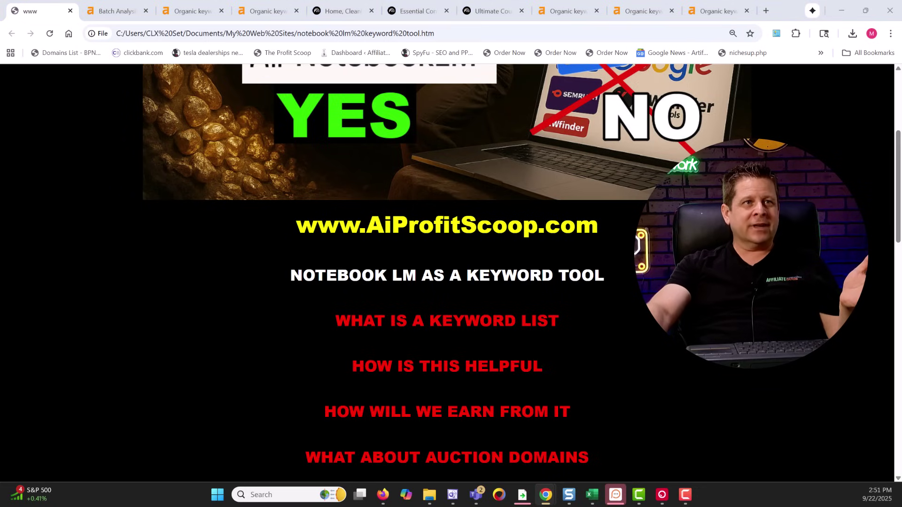
- Switch to ChatGPT, close the open image, and ask in a new chat to "make a keyword list for business ideas"
{"action": "left_click_drag", "start_coordinate": [517, 162], "coordinate": [692, 14]}
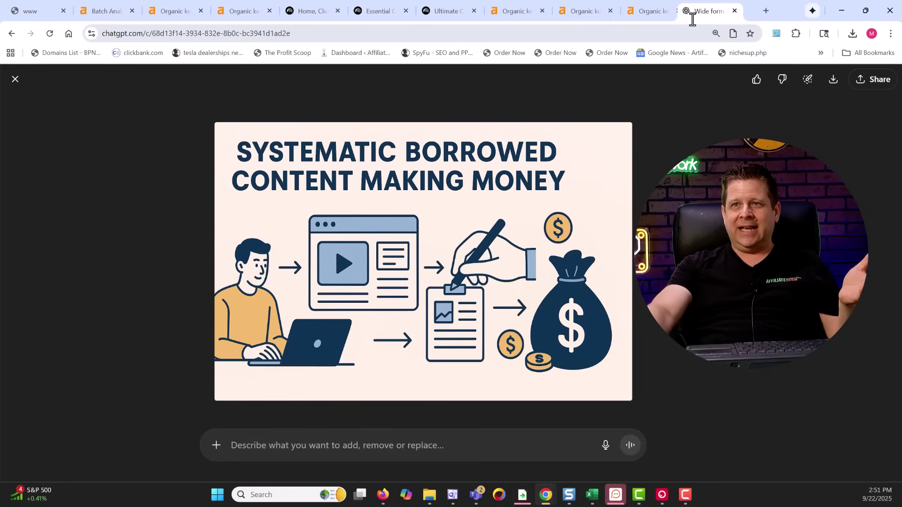
{"action": "left_click", "coordinate": [15, 80]}
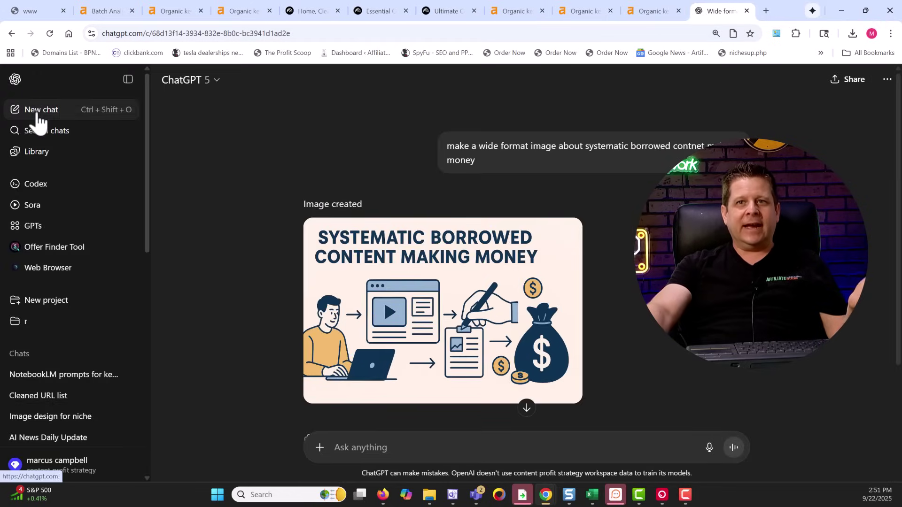
{"action": "left_click", "coordinate": [33, 111]}
{"action": "type", "text": "make a "}
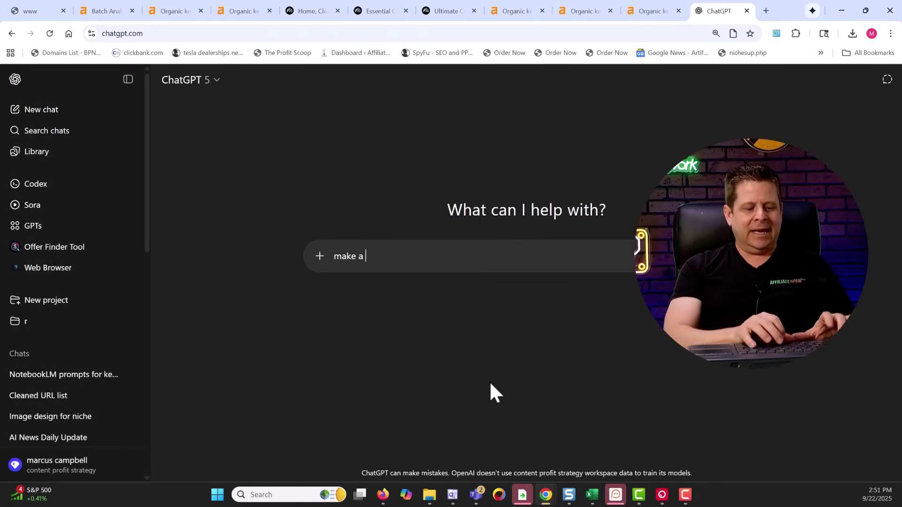
{"action": "type", "text": "keyword list for "}
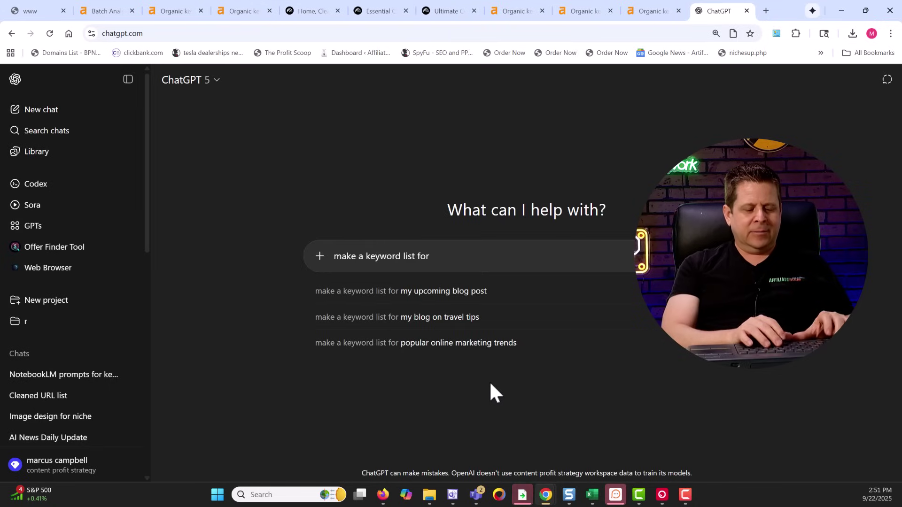
{"action": "type", "text": "business ideas"}
{"action": "key", "text": "Return"}
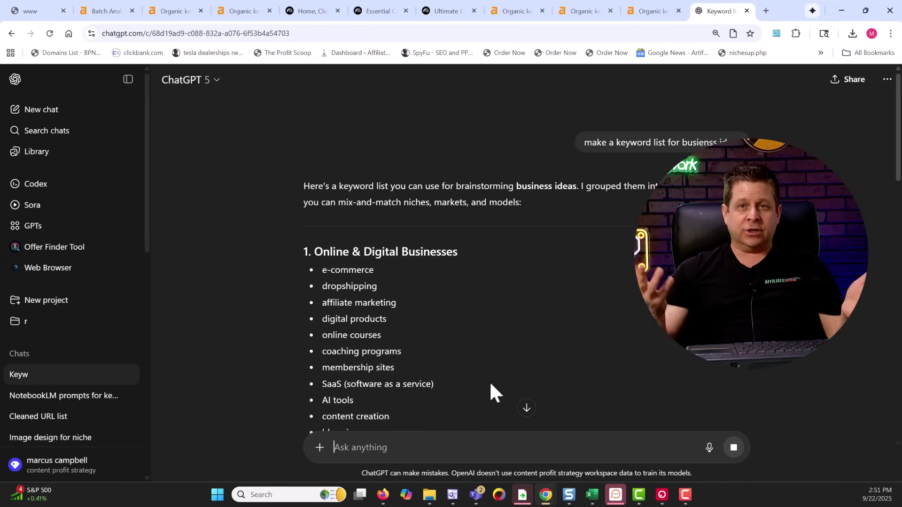
- Copy the keywords under "Online & Digital Businesses", from e-commerce through print-on-demand
{"action": "left_click_drag", "start_coordinate": [327, 270], "coordinate": [393, 272]}
{"action": "key", "text": "ctrl+c"}
{"action": "scroll", "coordinate": [382, 345], "scroll_direction": "down", "scroll_amount": 5}
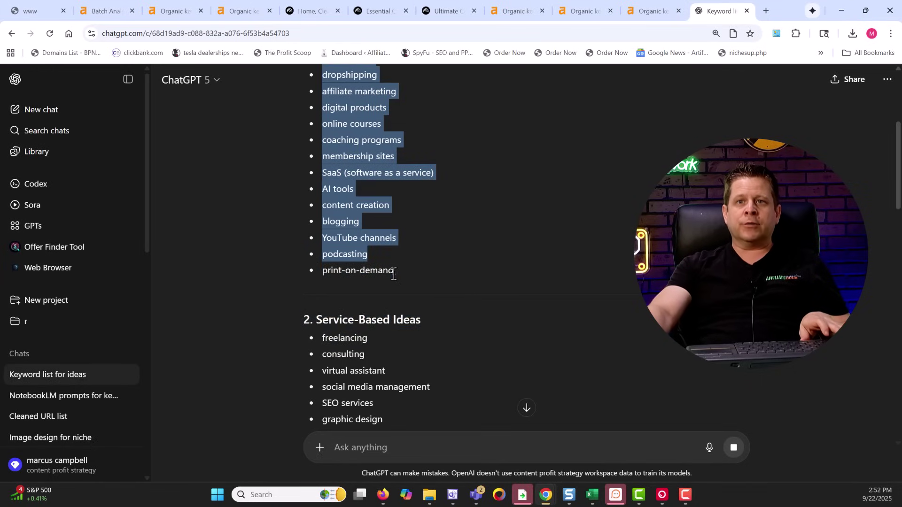
- Switch to Ahrefs and open Keywords Explorer in a new tab
{"action": "left_click", "coordinate": [511, 12]}
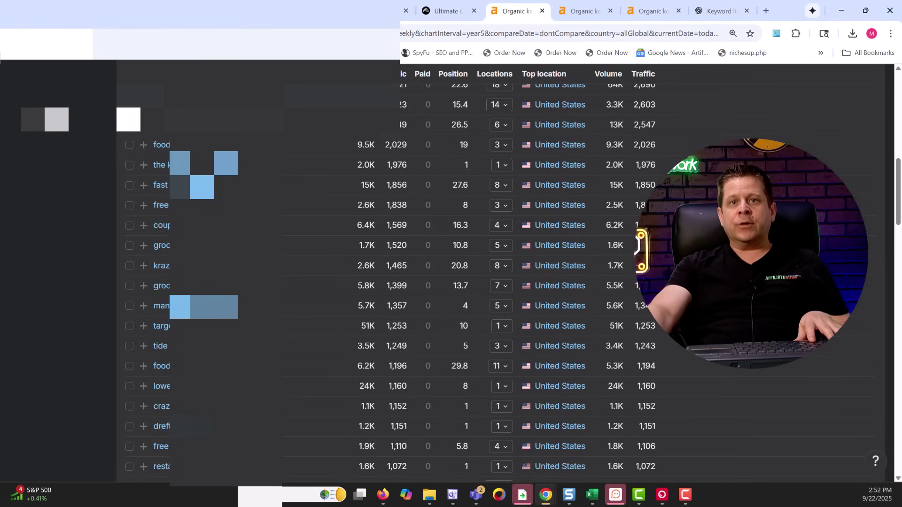
{"action": "scroll", "coordinate": [451, 273], "scroll_direction": "up", "scroll_amount": 10}
{"action": "right_click", "coordinate": [36, 82]}
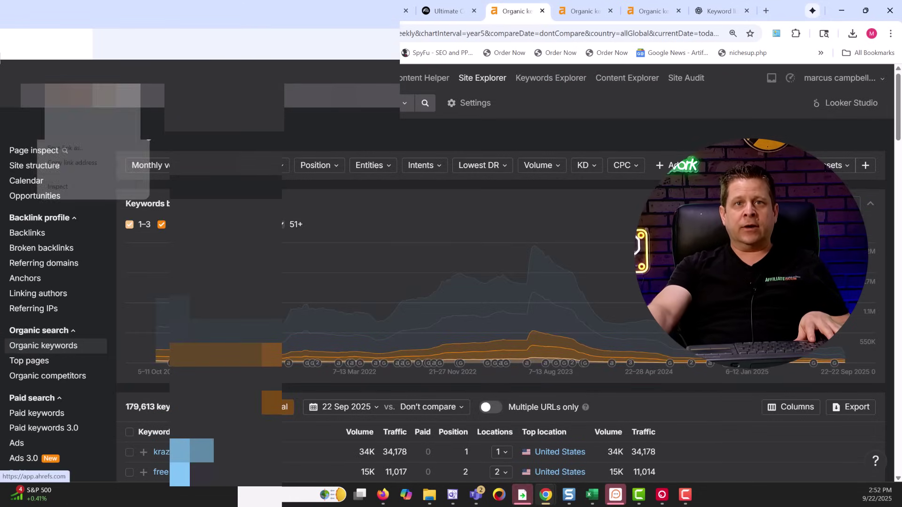
{"action": "left_click", "coordinate": [56, 91]}
{"action": "left_click", "coordinate": [532, 12]}
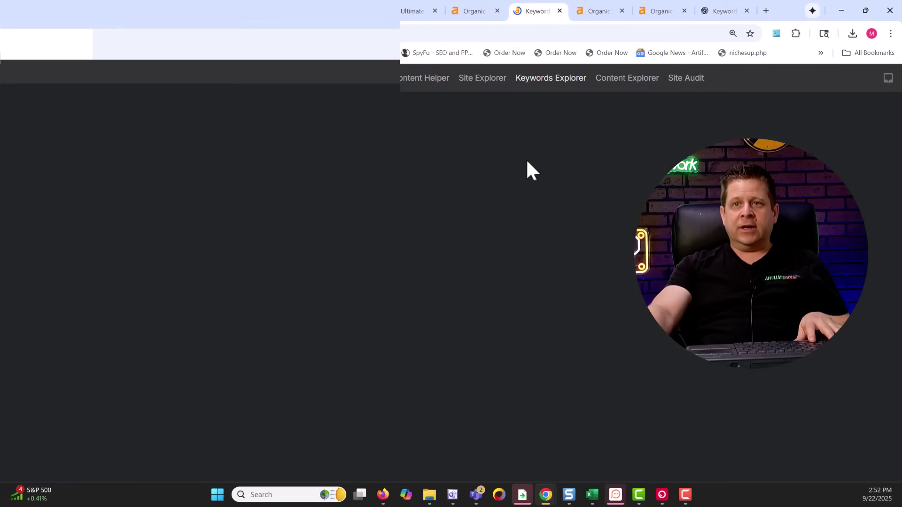
- Paste the copied keyword list into Keywords Explorer and search it for the United States
{"action": "key", "text": "ctrl+v"}
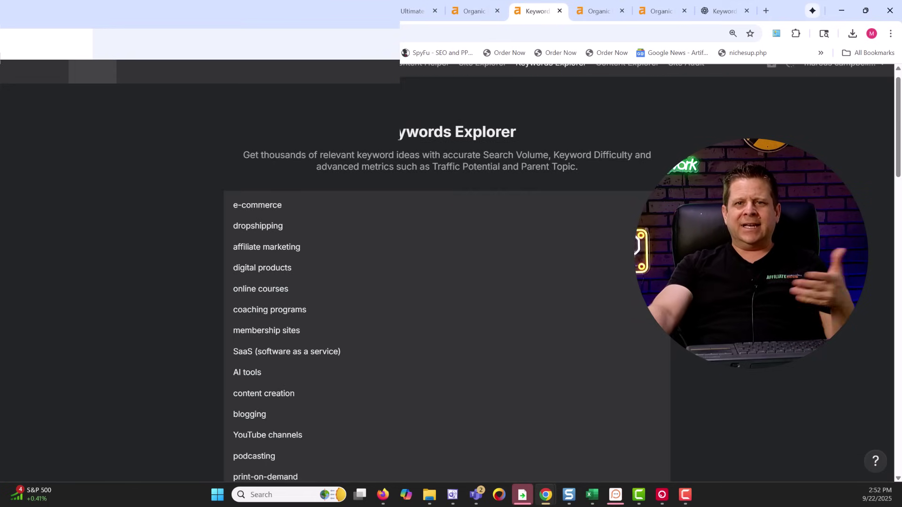
{"action": "scroll", "coordinate": [649, 355], "scroll_direction": "down", "scroll_amount": 5}
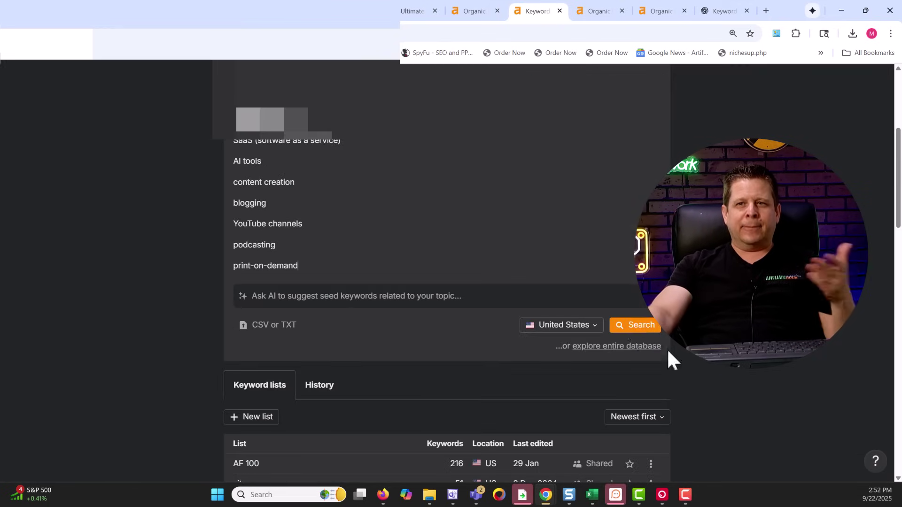
{"action": "left_click", "coordinate": [638, 331]}
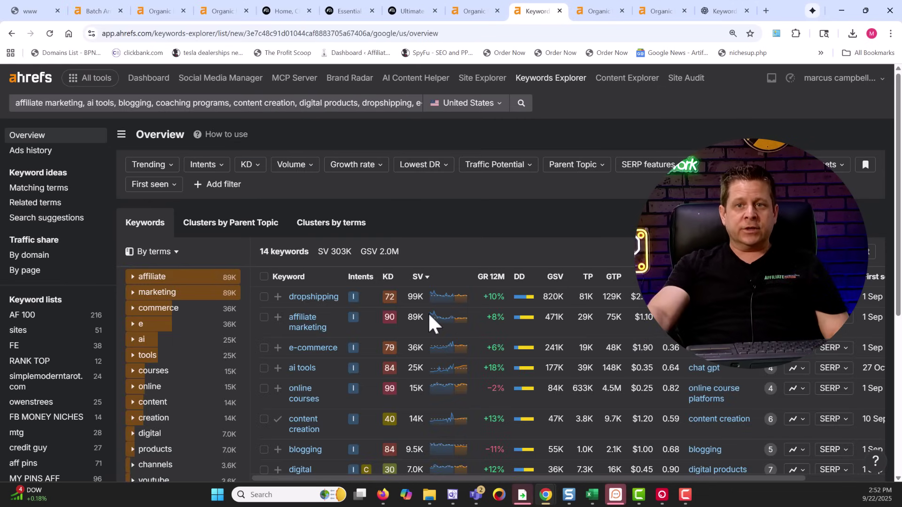
- Examine the search volume and keyword difficulty of the listed business keywords, starting with dropshipping
{"action": "left_click_drag", "start_coordinate": [427, 297], "coordinate": [408, 297]}
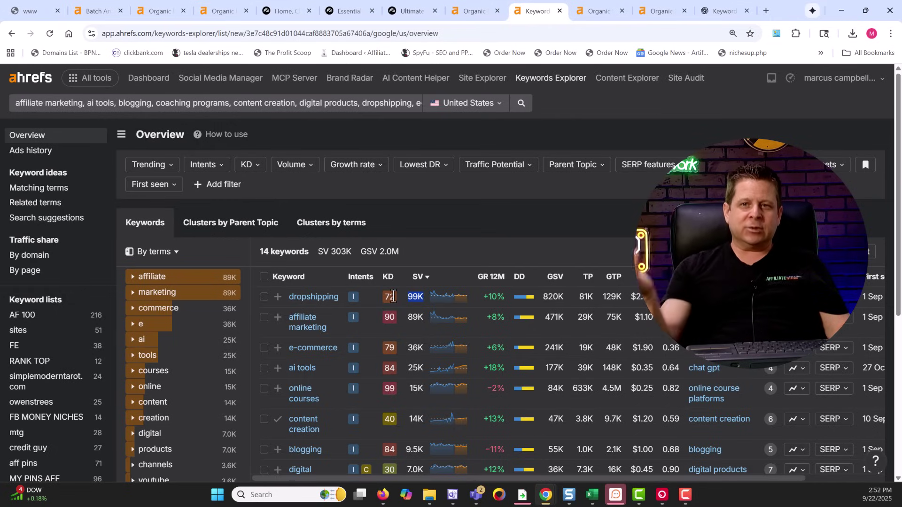
{"action": "scroll", "coordinate": [389, 301], "scroll_direction": "down", "scroll_amount": 1}
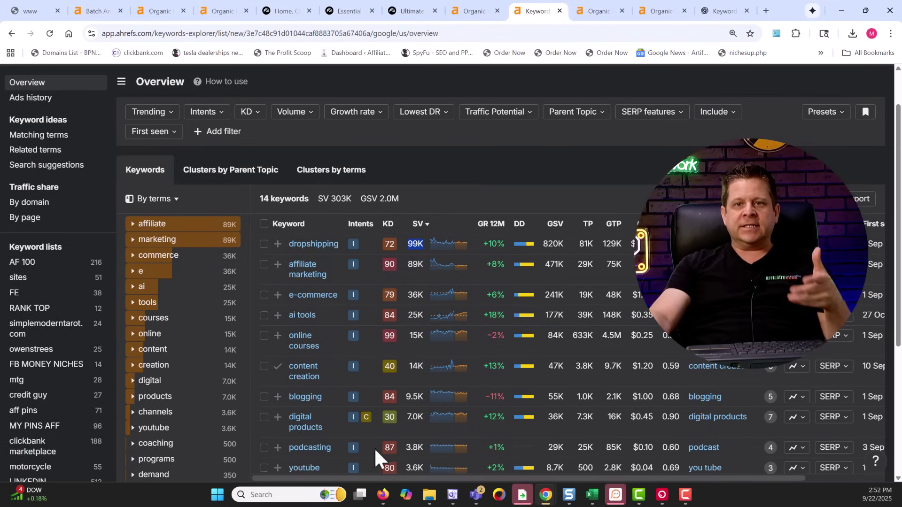
{"action": "scroll", "coordinate": [419, 421], "scroll_direction": "down", "scroll_amount": 2}
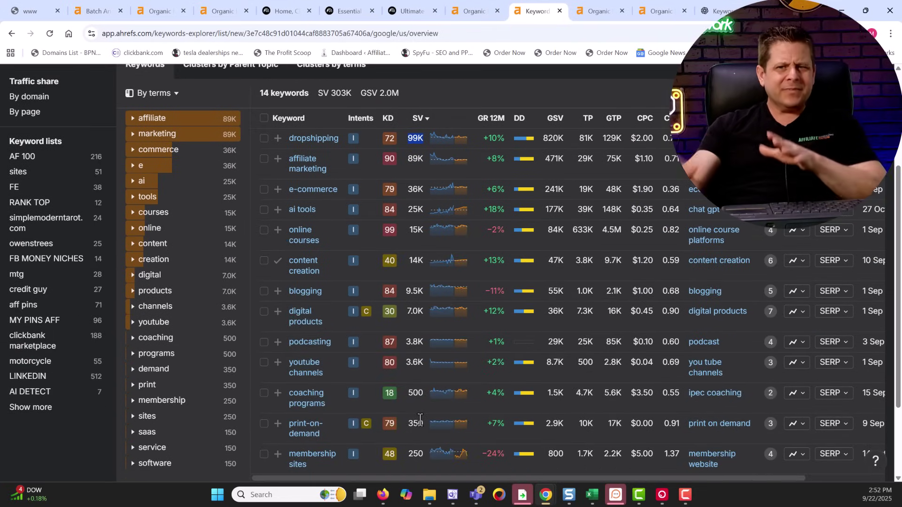
{"action": "scroll", "coordinate": [427, 275], "scroll_direction": "up", "scroll_amount": 1}
{"action": "scroll", "coordinate": [427, 276], "scroll_direction": "down", "scroll_amount": 3}
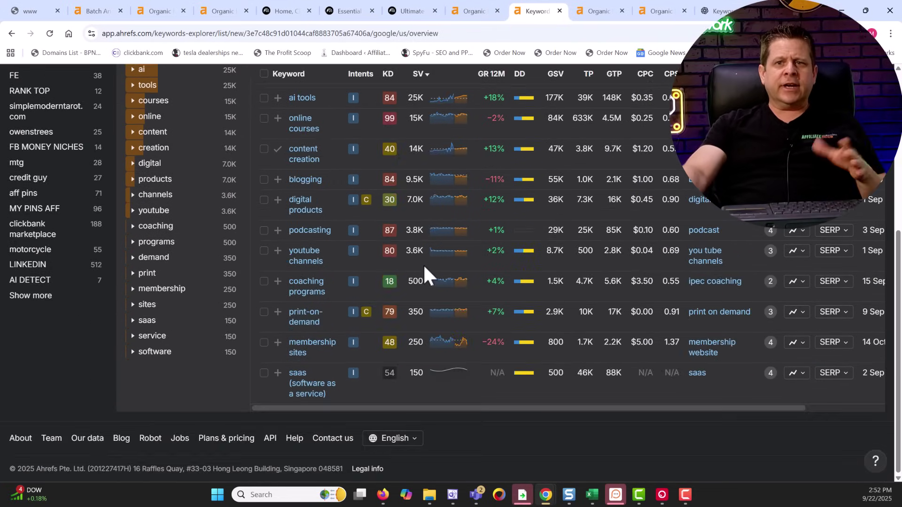
{"action": "scroll", "coordinate": [426, 276], "scroll_direction": "up", "scroll_amount": 1}
{"action": "scroll", "coordinate": [471, 302], "scroll_direction": "up", "scroll_amount": 1}
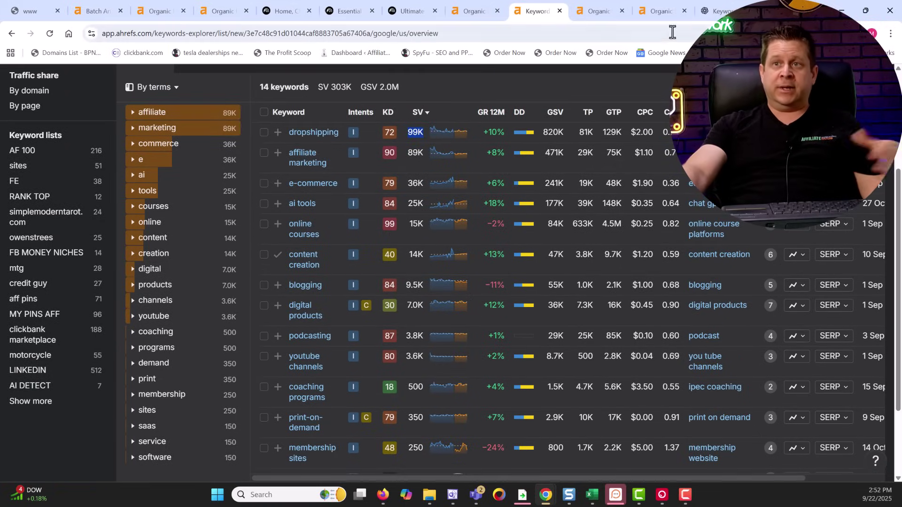
{"action": "left_click", "coordinate": [708, 14]}
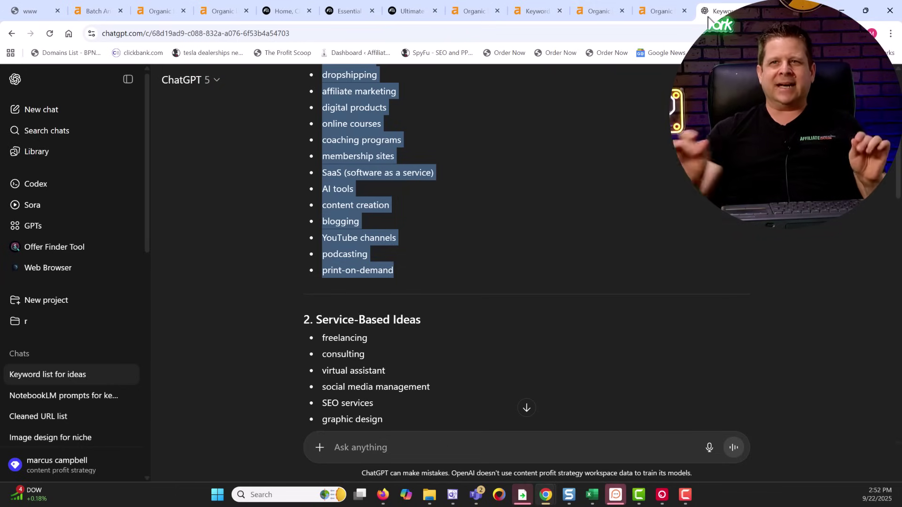
{"action": "left_click", "coordinate": [662, 15]}
{"action": "left_click", "coordinate": [465, 11]}
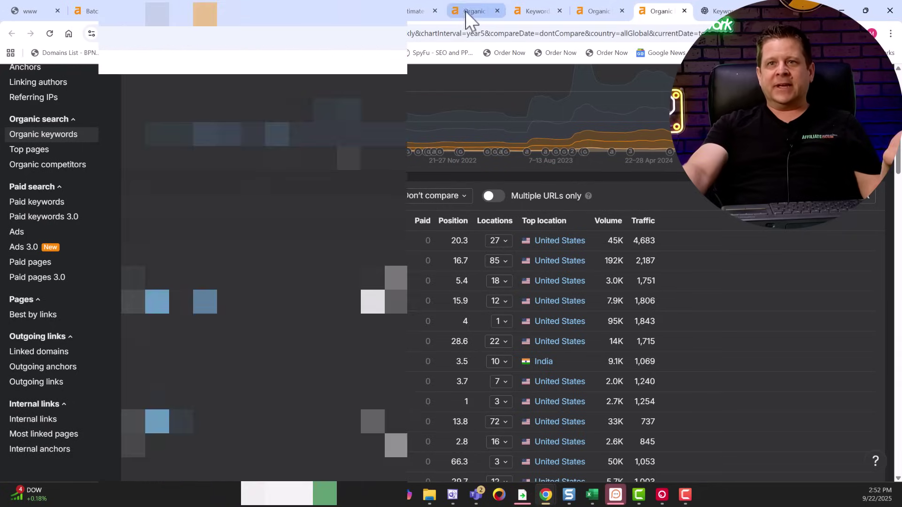
{"action": "left_click", "coordinate": [549, 12]}
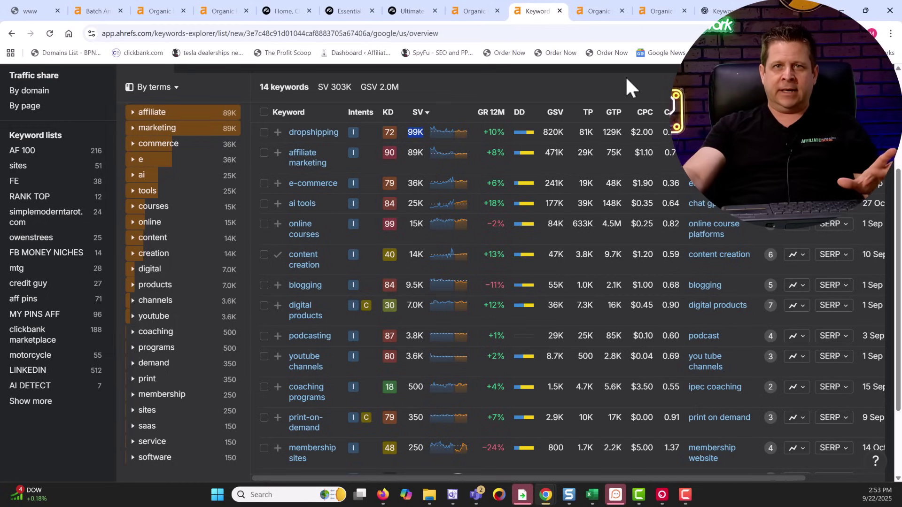
- Return to the NotebookLM keyword tool outline page and highlight the heading "HOW IS THIS HELPFUL"
{"action": "left_click", "coordinate": [33, 11]}
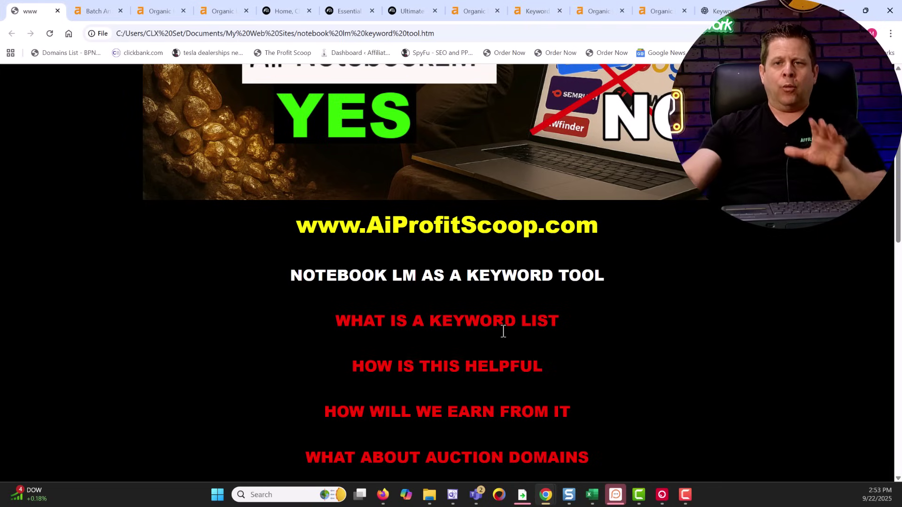
{"action": "left_click_drag", "start_coordinate": [560, 365], "coordinate": [446, 365]}
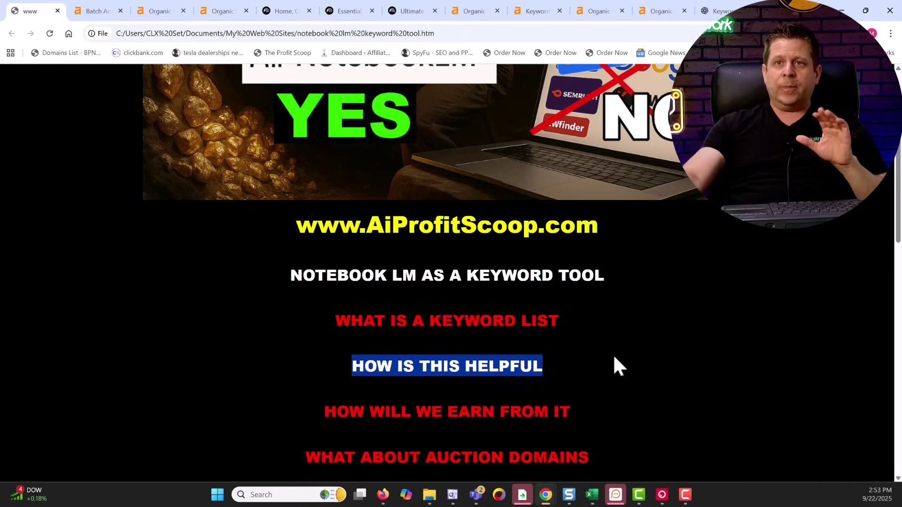
- Review the organic keyword lists of the coupon site and the home and cleaning site in Ahrefs Site Explorer
{"action": "left_click", "coordinate": [468, 14]}
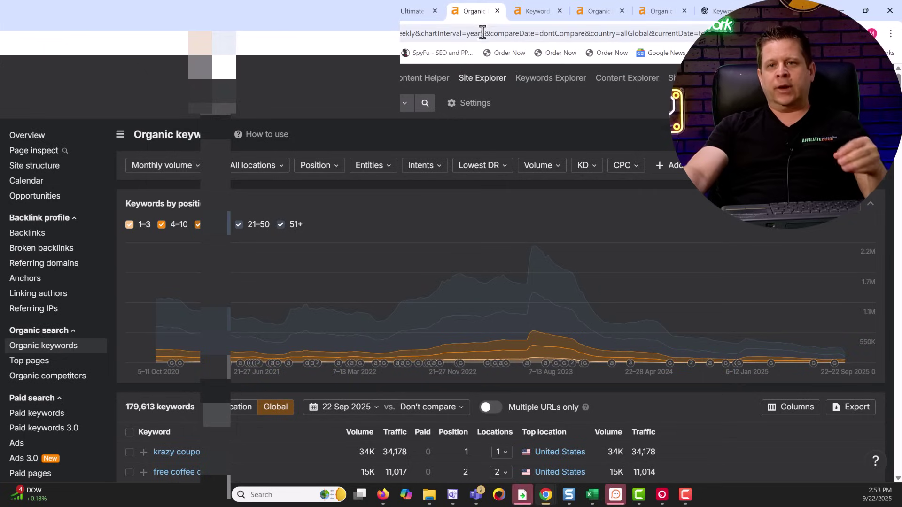
{"action": "scroll", "coordinate": [568, 206], "scroll_direction": "down", "scroll_amount": 6}
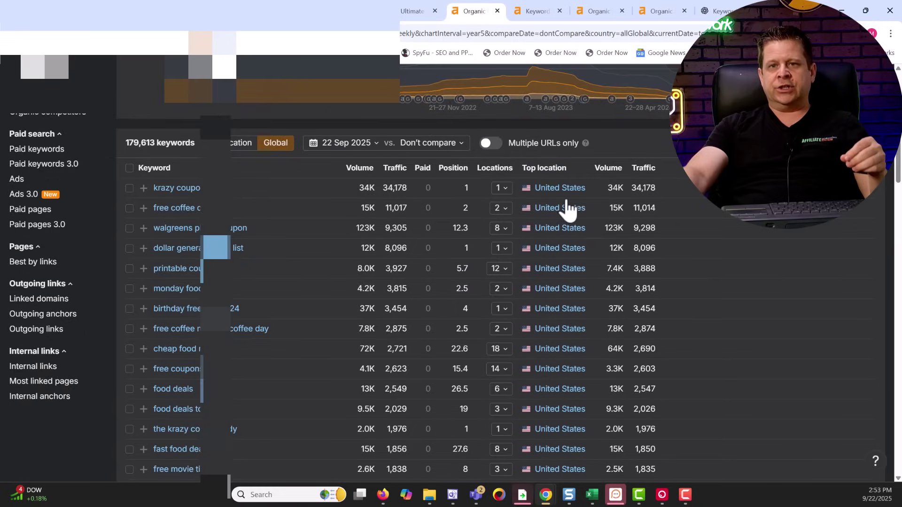
{"action": "scroll", "coordinate": [569, 207], "scroll_direction": "down", "scroll_amount": 3}
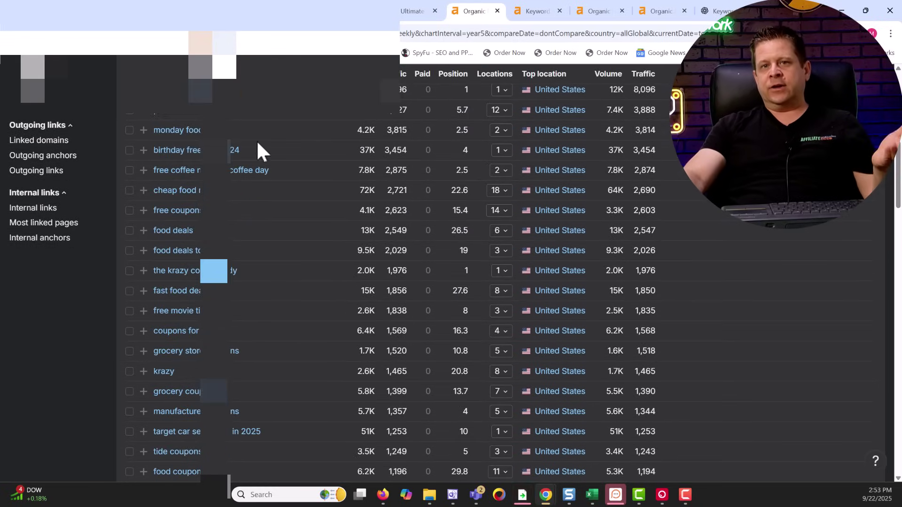
{"action": "scroll", "coordinate": [335, 376], "scroll_direction": "down", "scroll_amount": 6}
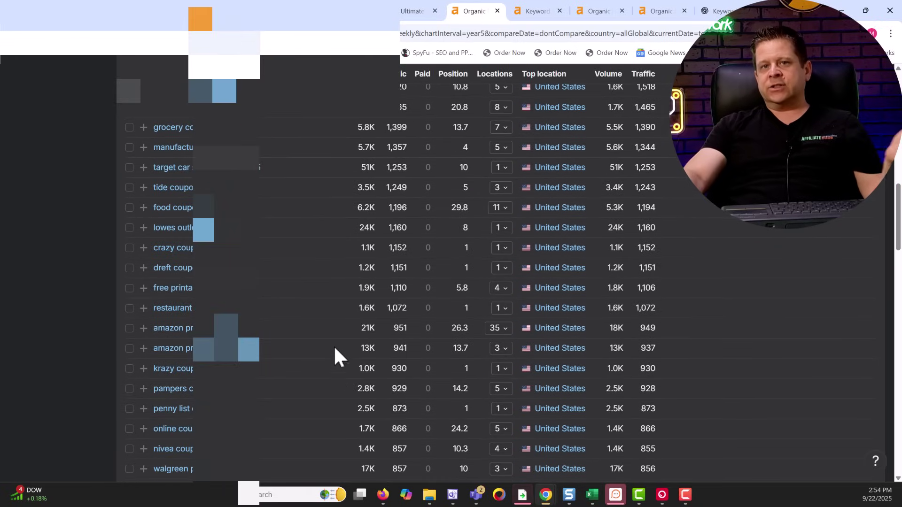
{"action": "left_click", "coordinate": [529, 14]}
{"action": "left_click", "coordinate": [596, 11]}
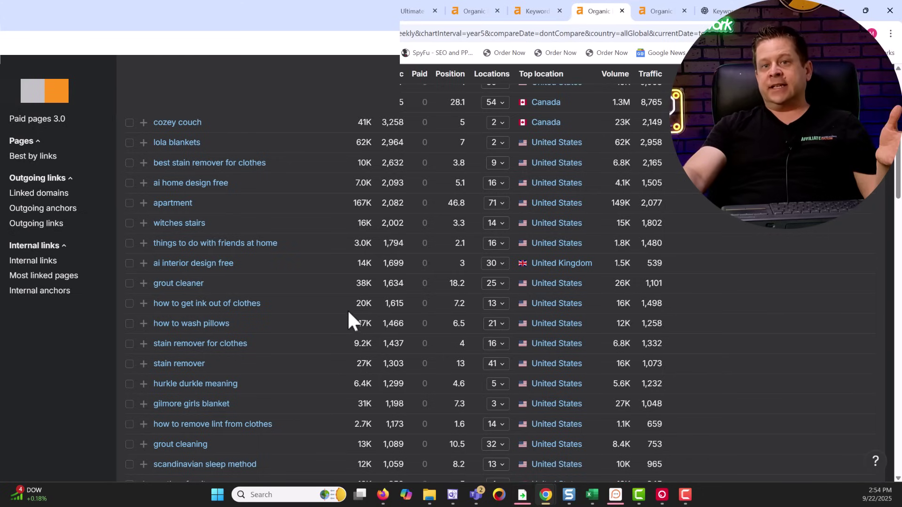
{"action": "scroll", "coordinate": [348, 311], "scroll_direction": "down", "scroll_amount": 8}
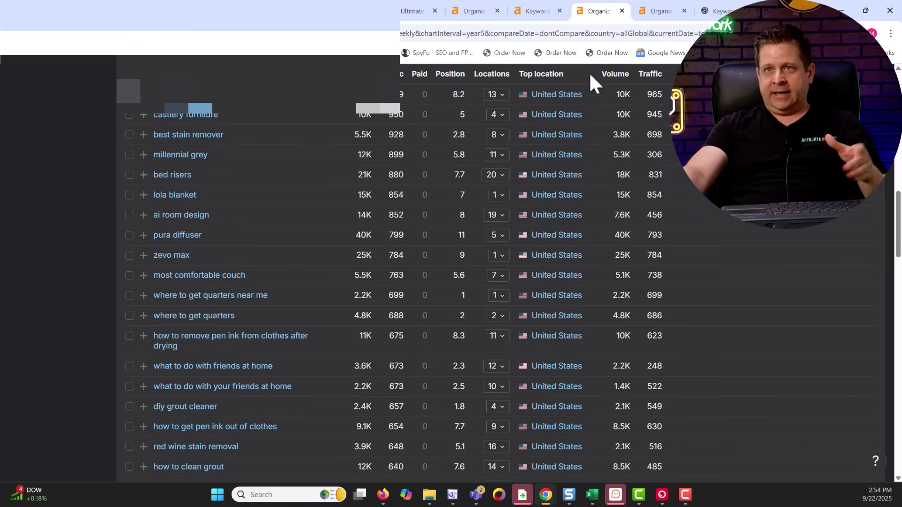
- Copy the keyword "perlite vs vermiculite" from the gardening site's organic keywords list
{"action": "left_click", "coordinate": [643, 14]}
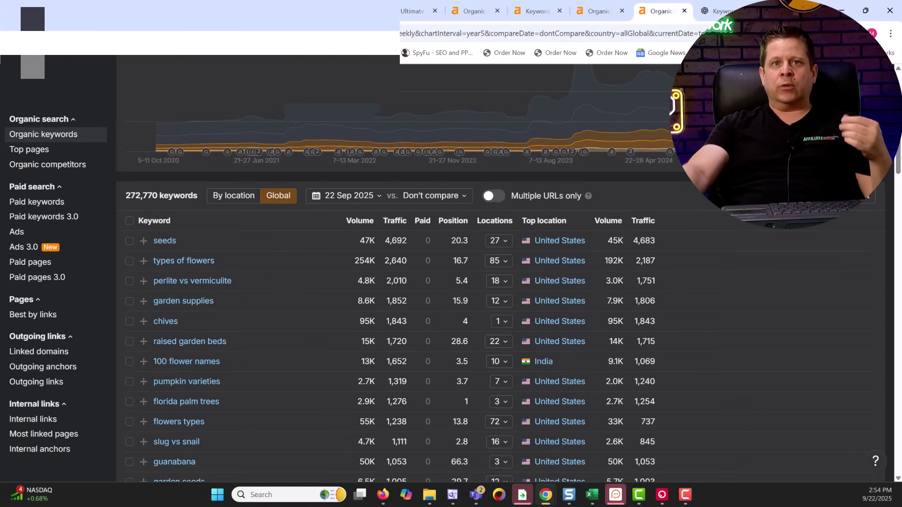
{"action": "scroll", "coordinate": [366, 358], "scroll_direction": "down", "scroll_amount": 3}
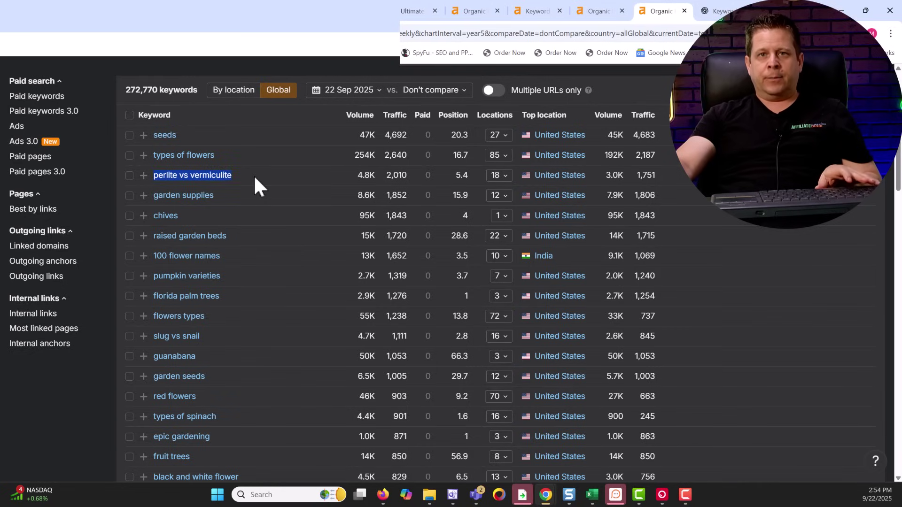
- Search Keywords Explorer for "perlite vs vermiculite" in the United States and review its overview metrics and keyword ideas
{"action": "left_click", "coordinate": [537, 13]}
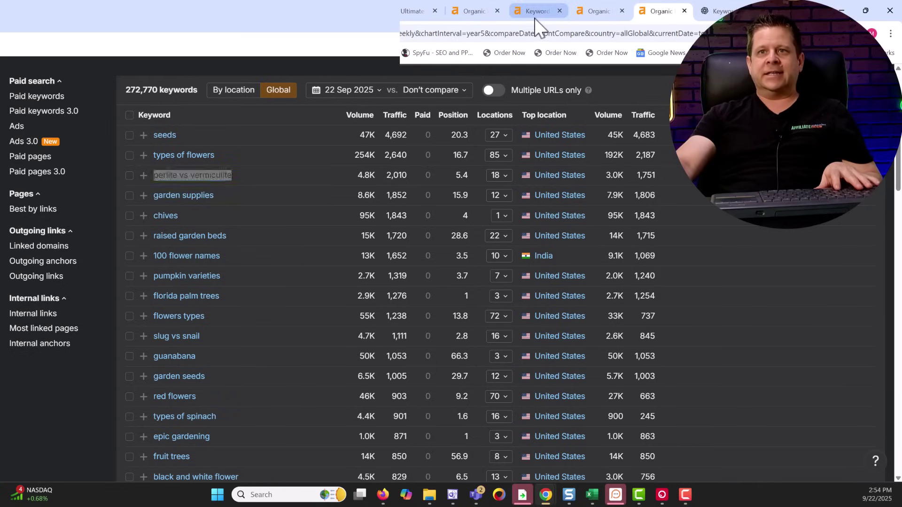
{"action": "scroll", "coordinate": [479, 170], "scroll_direction": "up", "scroll_amount": 3}
{"action": "key", "text": "ctrl+a"}
{"action": "type", "text": "perlite vs vermiculite"}
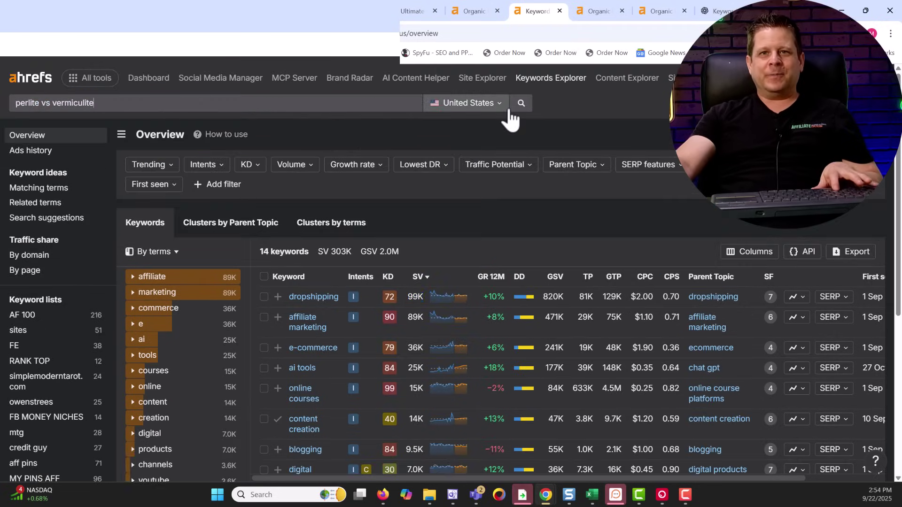
{"action": "left_click", "coordinate": [520, 103]}
{"action": "scroll", "coordinate": [322, 261], "scroll_direction": "down", "scroll_amount": 3}
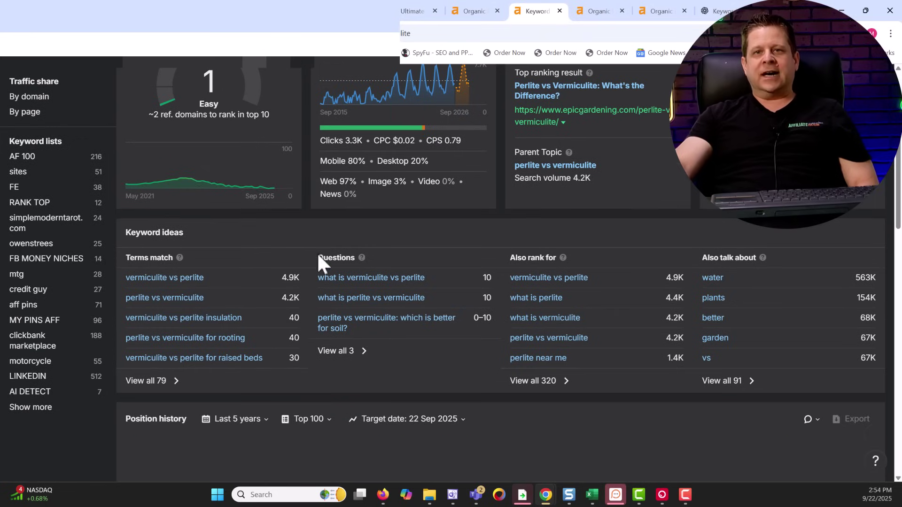
{"action": "scroll", "coordinate": [267, 257], "scroll_direction": "up", "scroll_amount": 2}
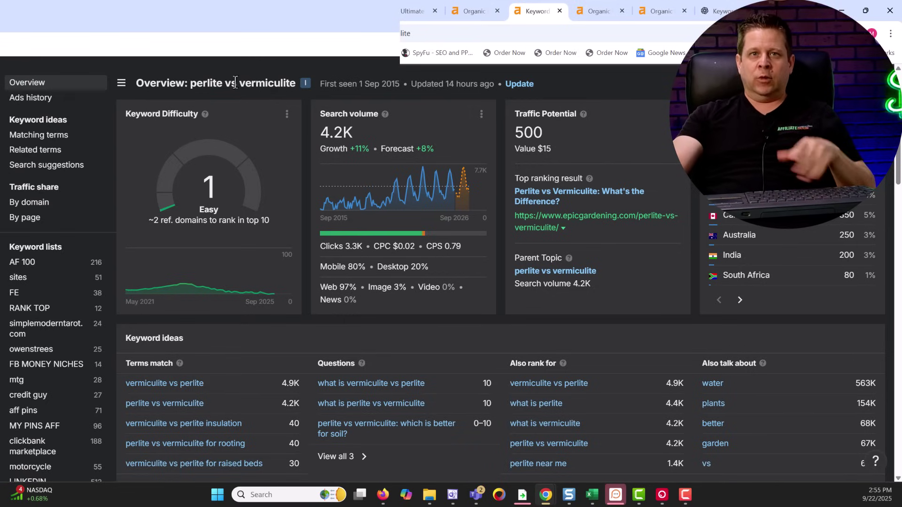
- Return to the keyword tool outline page and open the downloaded epicgardening.com organic keywords CSV file in Excel
{"action": "left_click", "coordinate": [37, 16]}
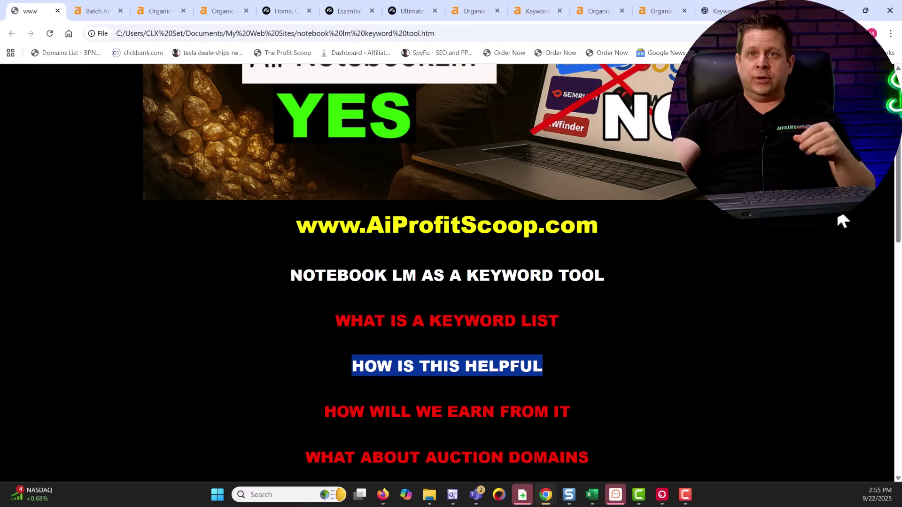
{"action": "left_click", "coordinate": [853, 34]}
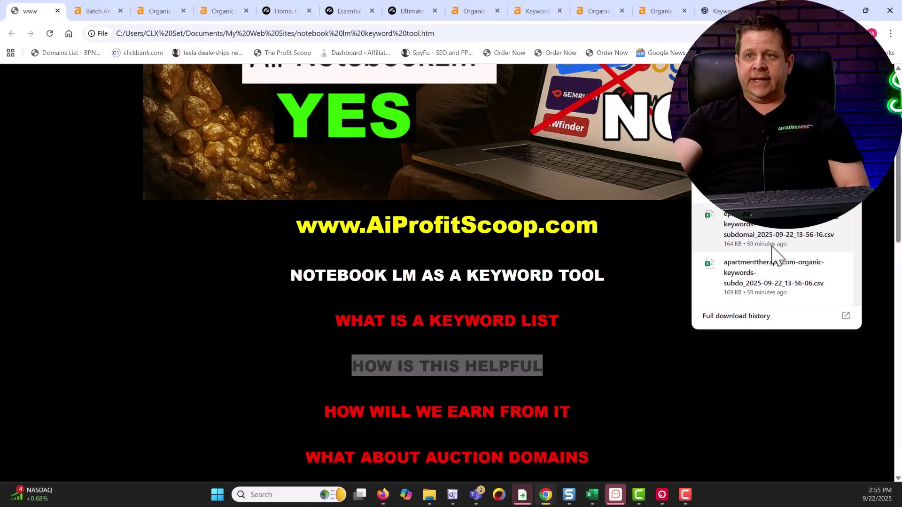
{"action": "left_click", "coordinate": [723, 272]}
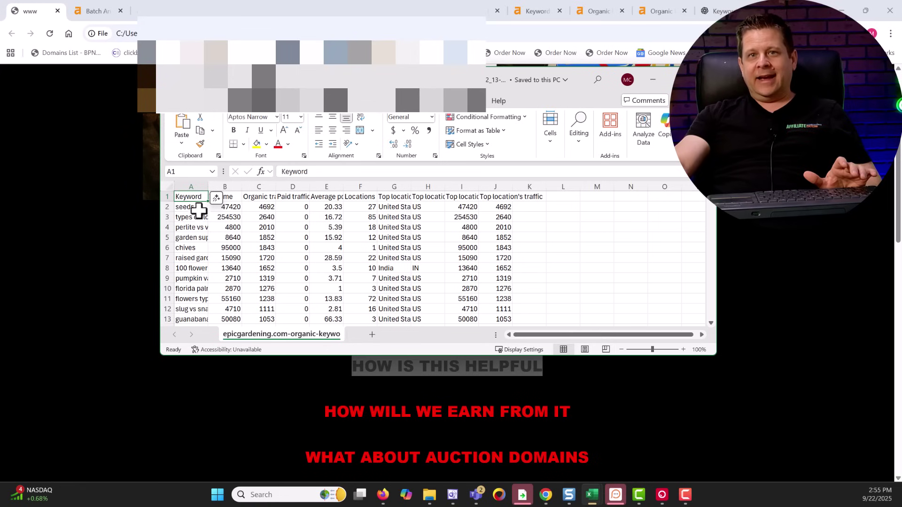
- Copy the gardening keywords in cells A2 through A1001 and minimize the spreadsheet
{"action": "left_click_drag", "start_coordinate": [197, 207], "coordinate": [215, 366]}
{"action": "key", "text": "ctrl+c"}
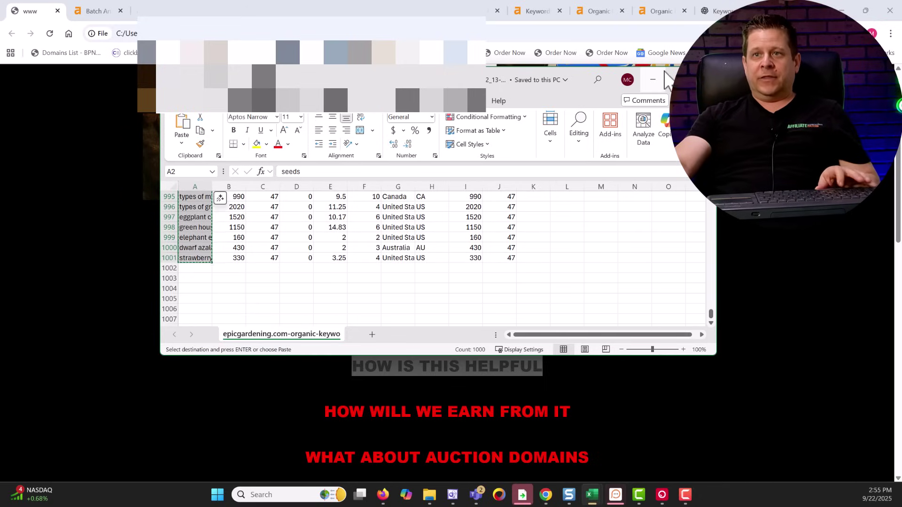
{"action": "left_click", "coordinate": [653, 81]}
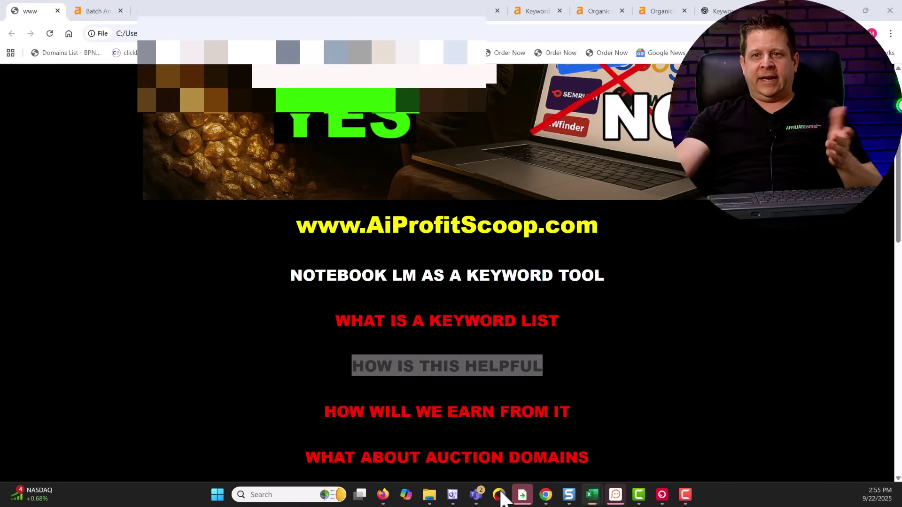
- Restore the gardening spreadsheet and copy columns A to E, from Keyword through Average position
{"action": "mouse_move", "coordinate": [592, 495]}
{"action": "left_click", "coordinate": [756, 465]}
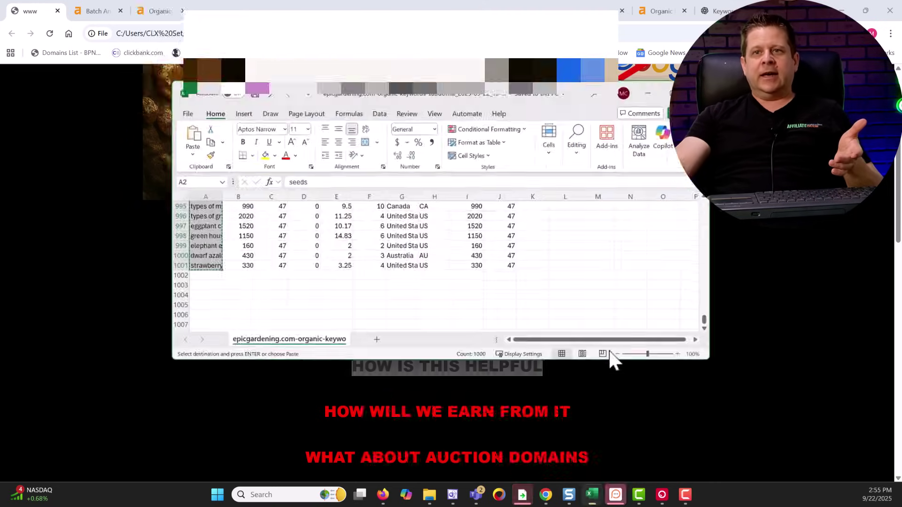
{"action": "left_click_drag", "start_coordinate": [208, 184], "coordinate": [263, 187]}
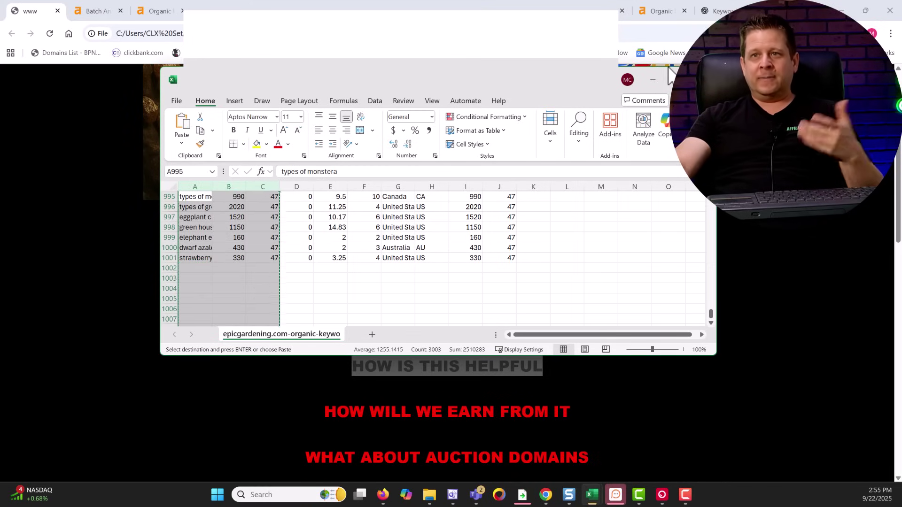
{"action": "key", "text": "ctrl+c"}
{"action": "scroll", "coordinate": [375, 252], "scroll_direction": "up", "scroll_amount": 20}
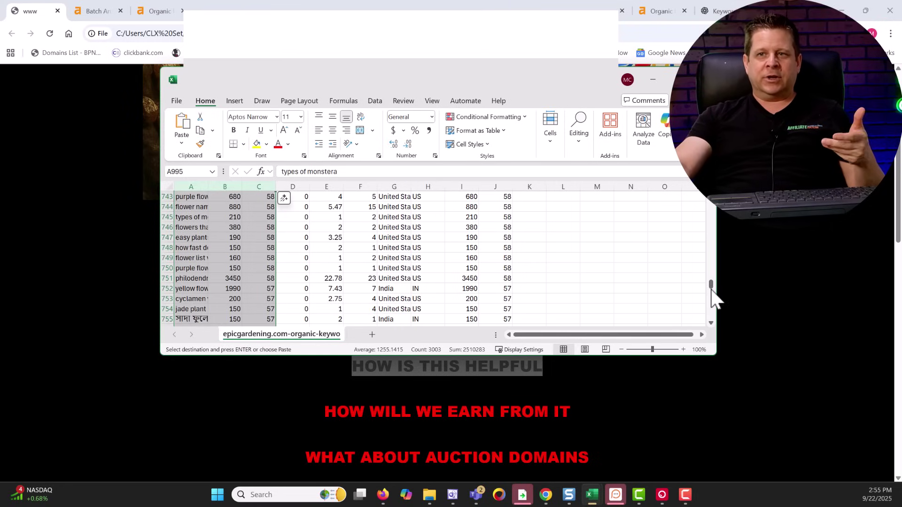
{"action": "left_click_drag", "start_coordinate": [711, 287], "coordinate": [717, 205]}
{"action": "left_click_drag", "start_coordinate": [326, 187], "coordinate": [207, 188]}
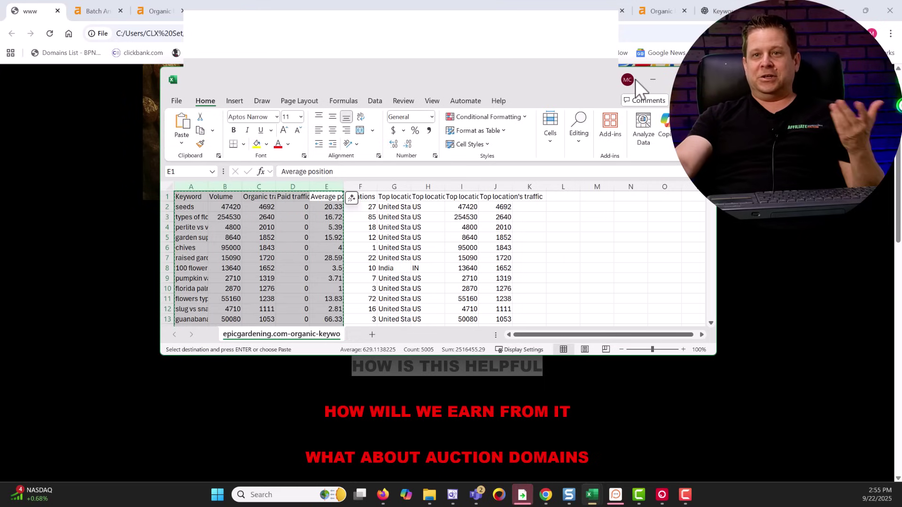
{"action": "left_click", "coordinate": [652, 80]}
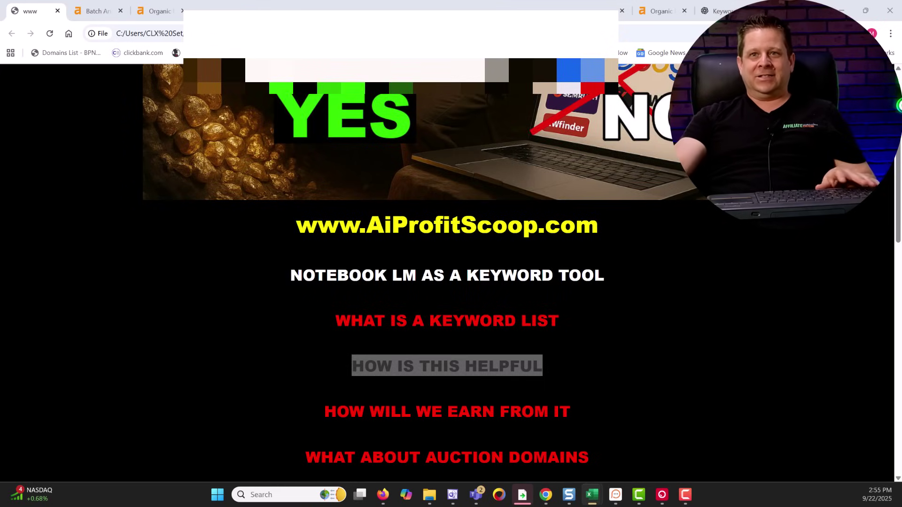
- Switch to NotebookLM and create a new notebook from its home page
{"action": "left_click", "coordinate": [278, 13]}
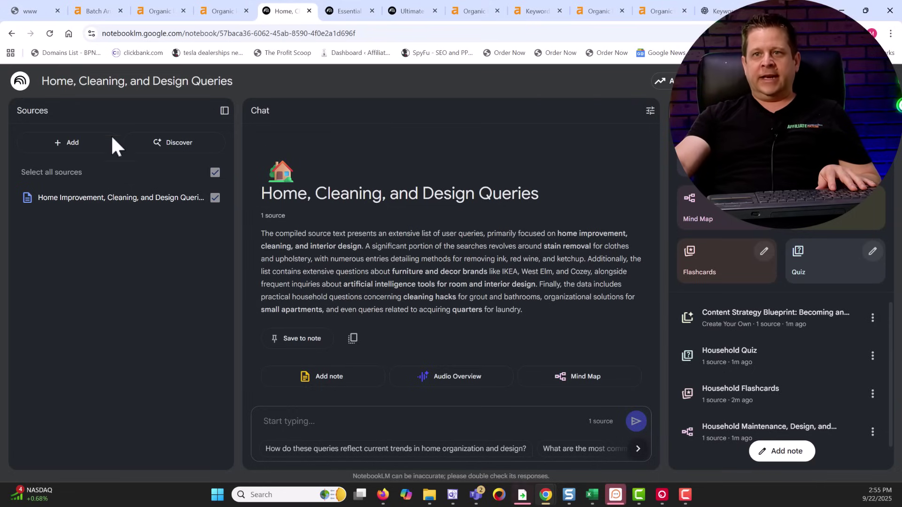
{"action": "left_click", "coordinate": [20, 81]}
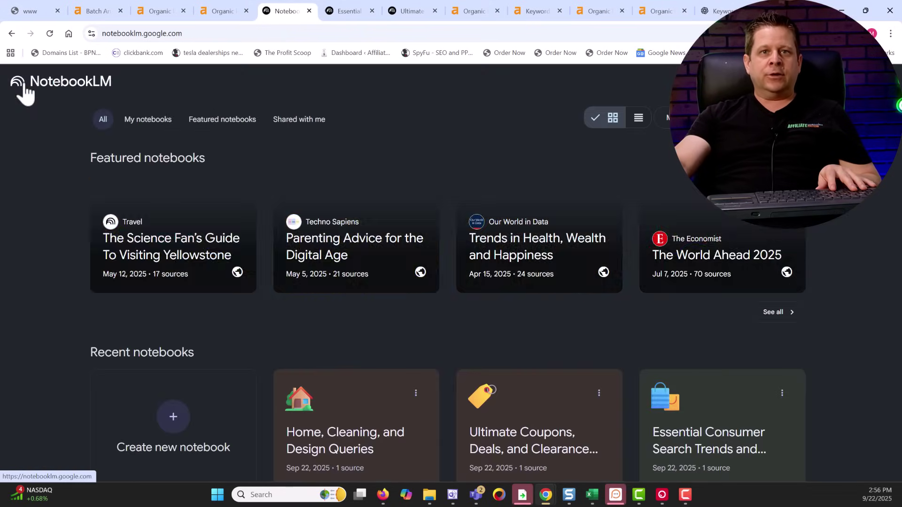
{"action": "left_click", "coordinate": [188, 413]}
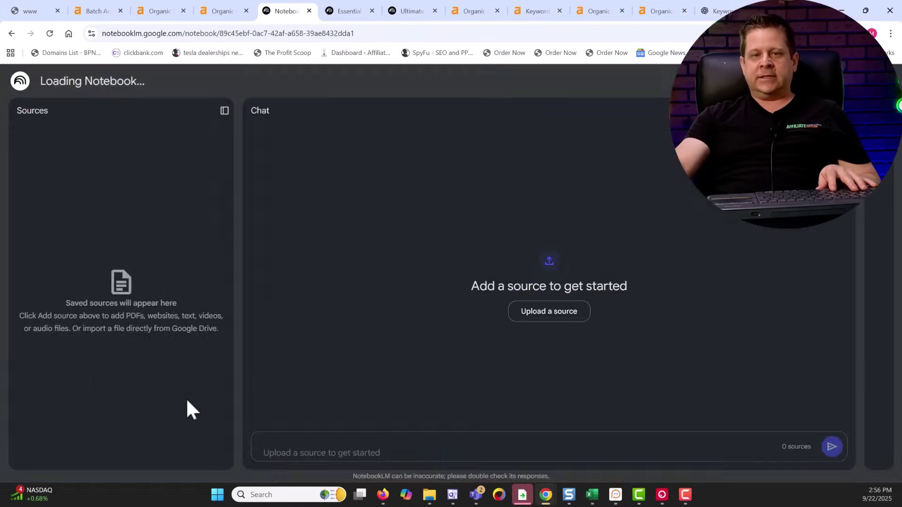
{"action": "scroll", "coordinate": [573, 399], "scroll_direction": "down", "scroll_amount": 1}
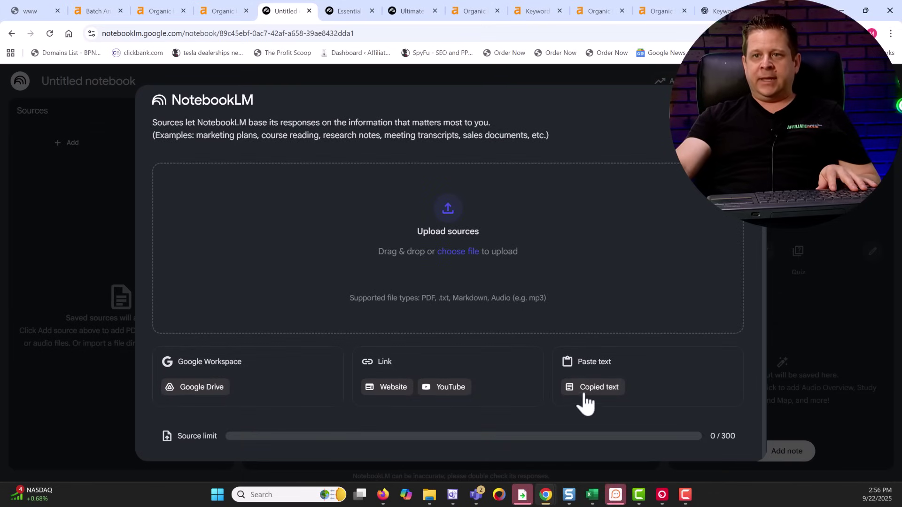
- Add the copied gardening keyword data as a pasted-text source, checking that its header row is included
{"action": "left_click", "coordinate": [585, 395]}
{"action": "left_click", "coordinate": [388, 278]}
{"action": "key", "text": "ctrl+v"}
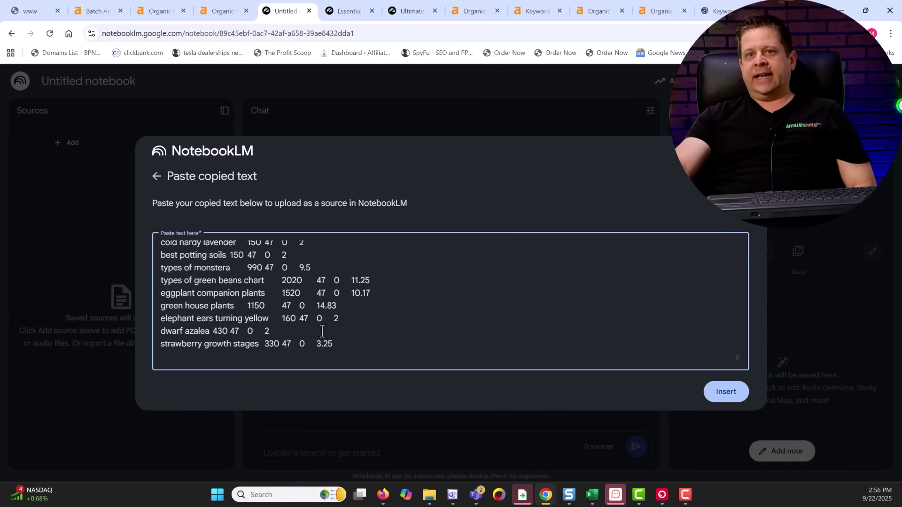
{"action": "scroll", "coordinate": [323, 331], "scroll_direction": "up", "scroll_amount": 20}
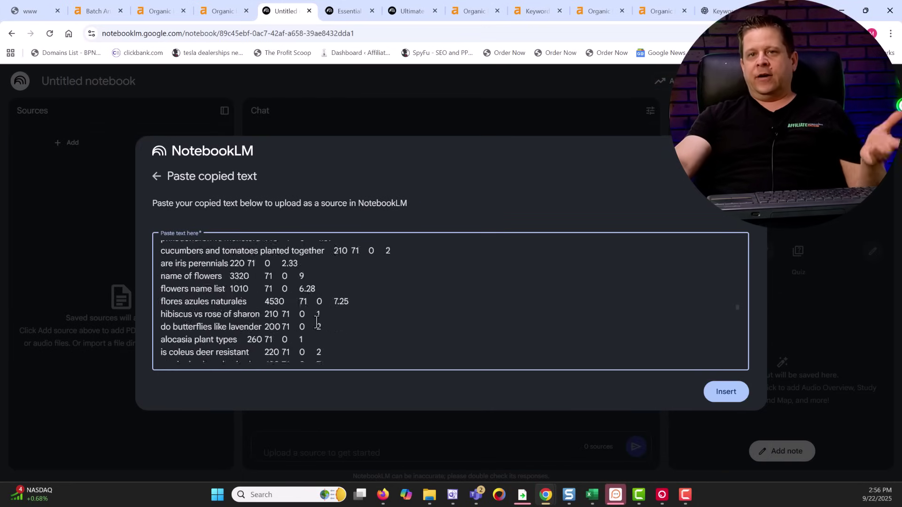
{"action": "scroll", "coordinate": [316, 324], "scroll_direction": "up", "scroll_amount": 20}
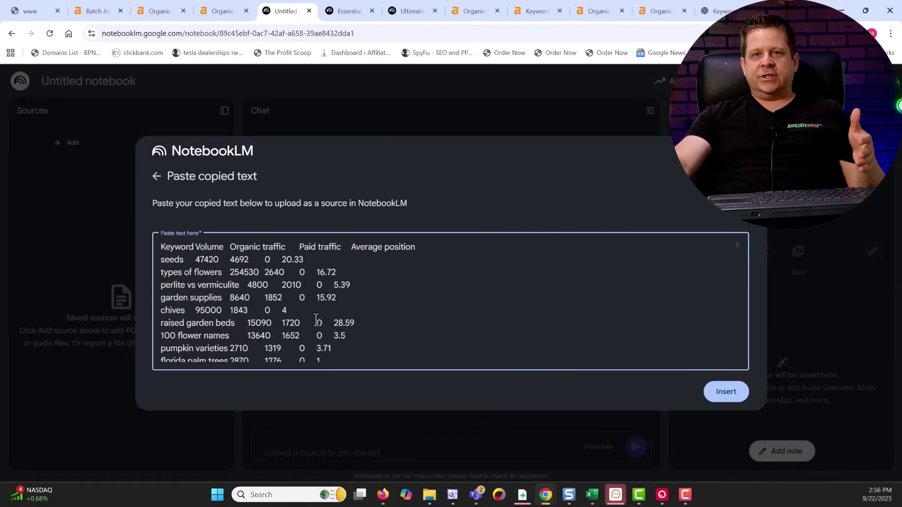
{"action": "left_click_drag", "start_coordinate": [431, 247], "coordinate": [147, 252]}
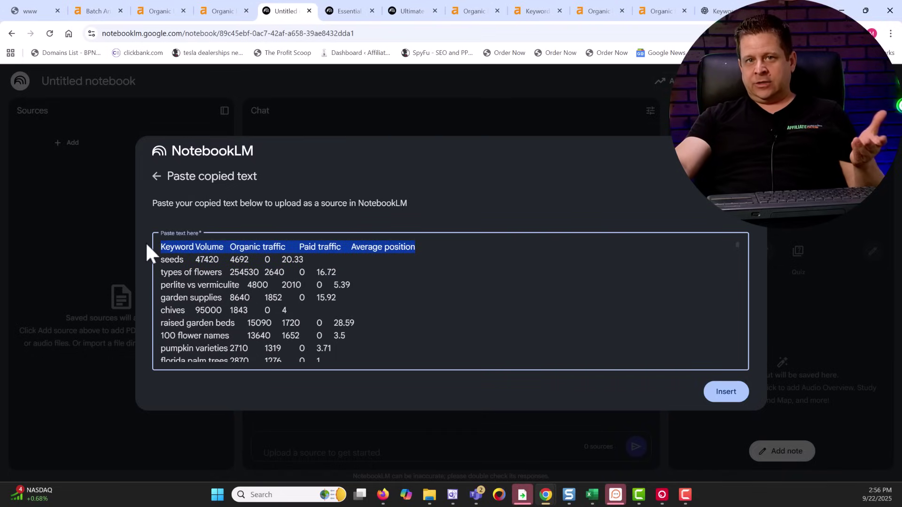
{"action": "left_click", "coordinate": [721, 398]}
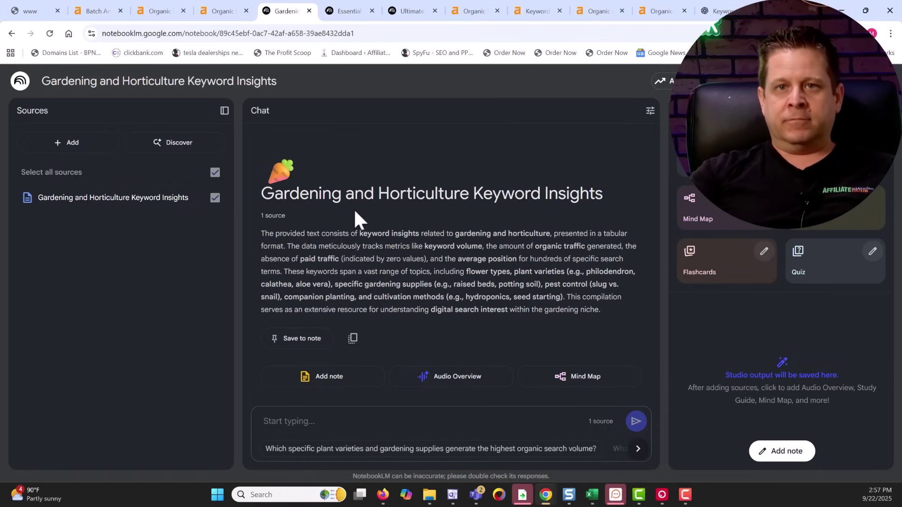
- Highlight the notebook's source summary and generate a mind map from the gardening keywords
{"action": "left_click_drag", "start_coordinate": [259, 231], "coordinate": [612, 308]}
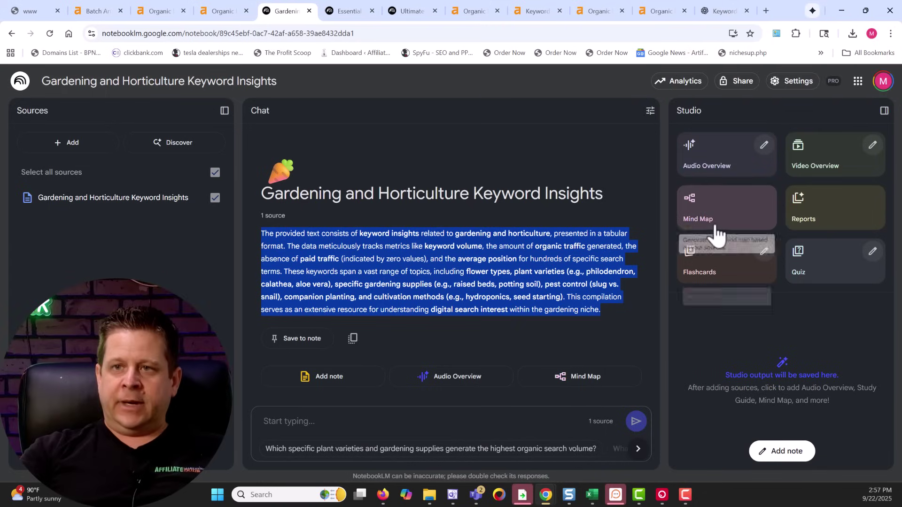
{"action": "left_click", "coordinate": [715, 229]}
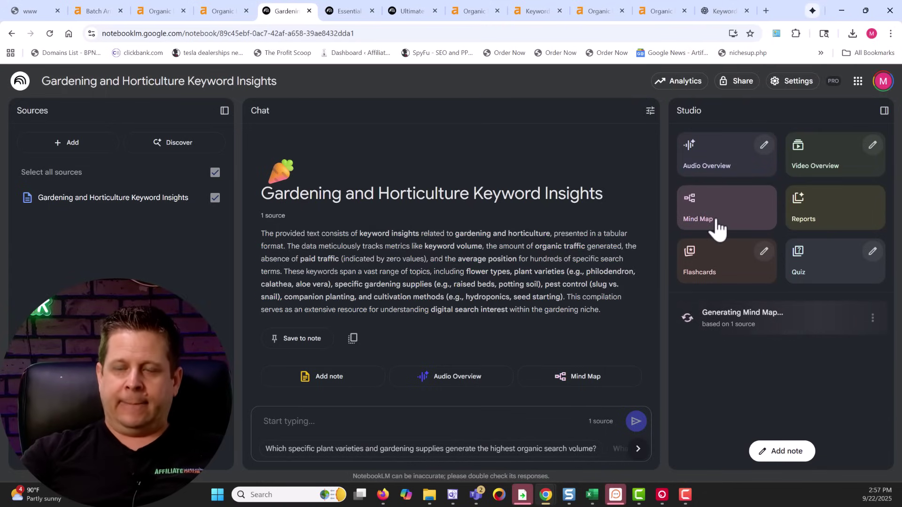
- Start a custom report described as "make a full overview of this niche and what types of keywords and content i can make focusing on easy competition ones"
{"action": "left_click", "coordinate": [804, 215]}
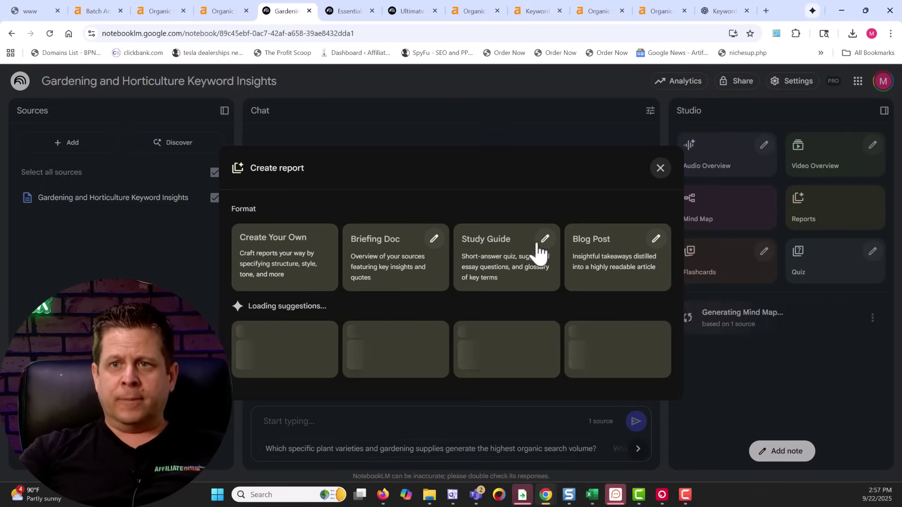
{"action": "left_click", "coordinate": [287, 249]}
{"action": "left_click", "coordinate": [348, 359]}
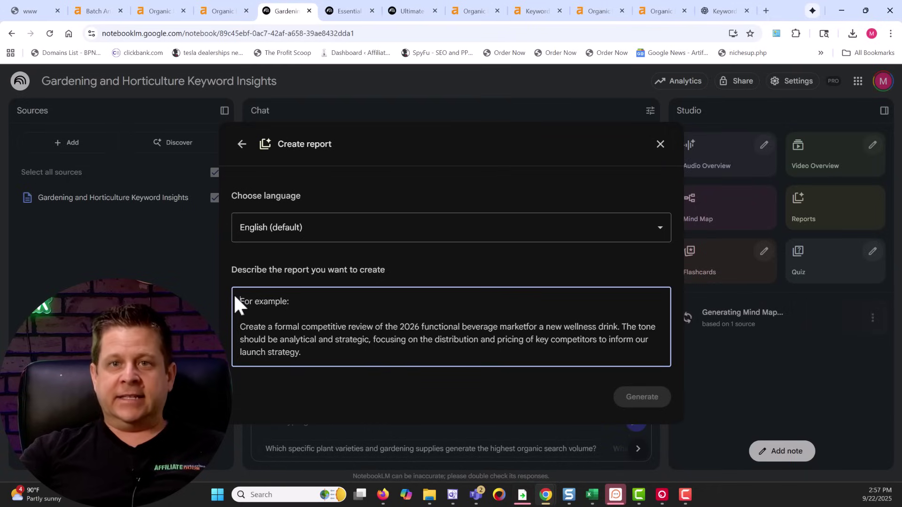
{"action": "type", "text": "make a fu"}
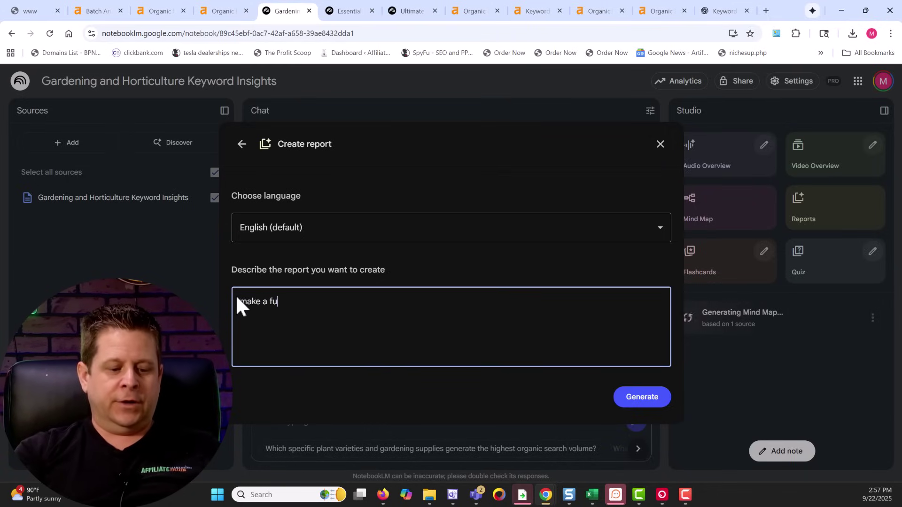
{"action": "type", "text": "ll overview "}
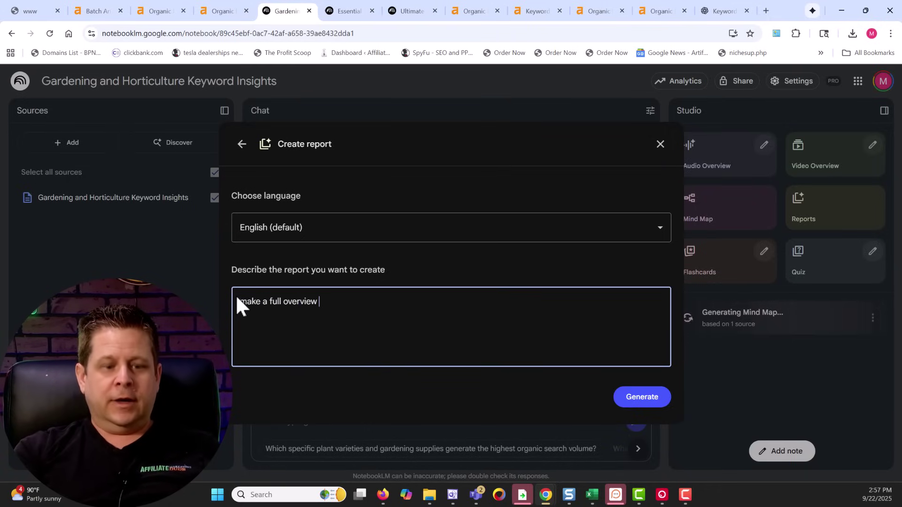
{"action": "type", "text": "of this niche and what types of keywords and"}
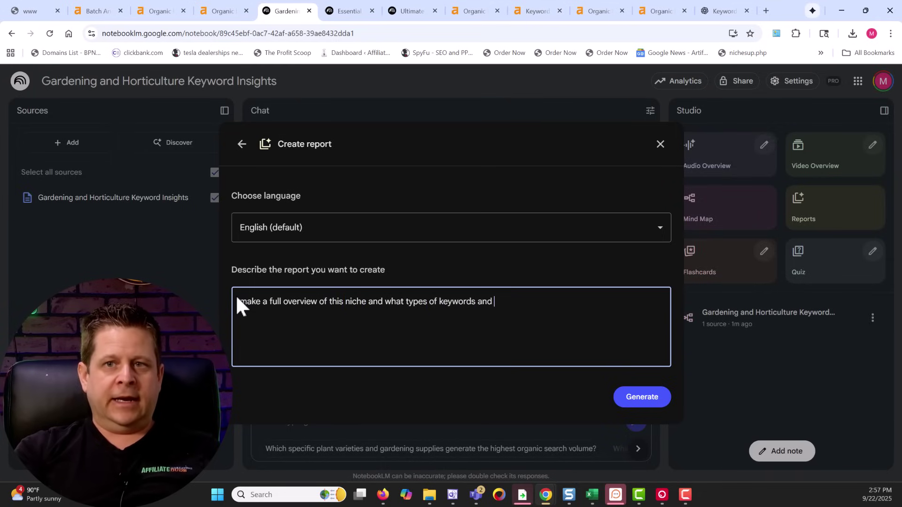
{"action": "type", "text": "make "}
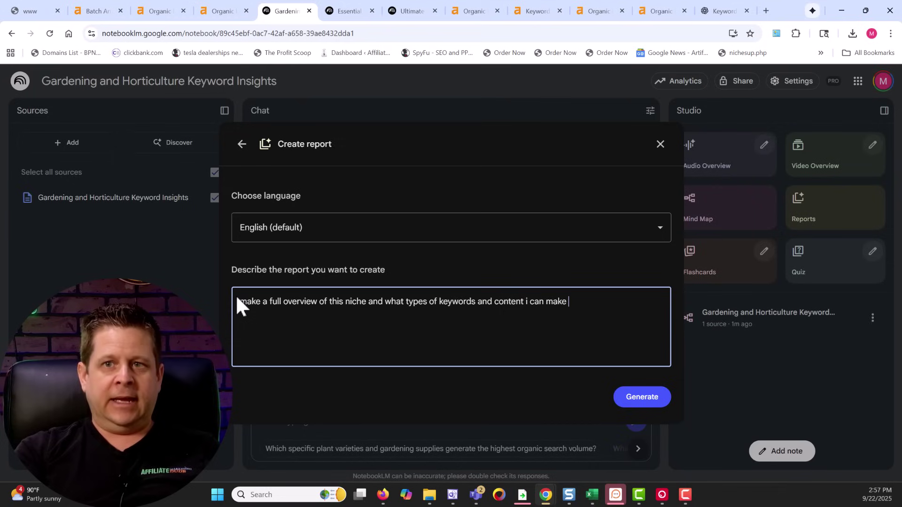
{"action": "type", "text": "focusing on e"}
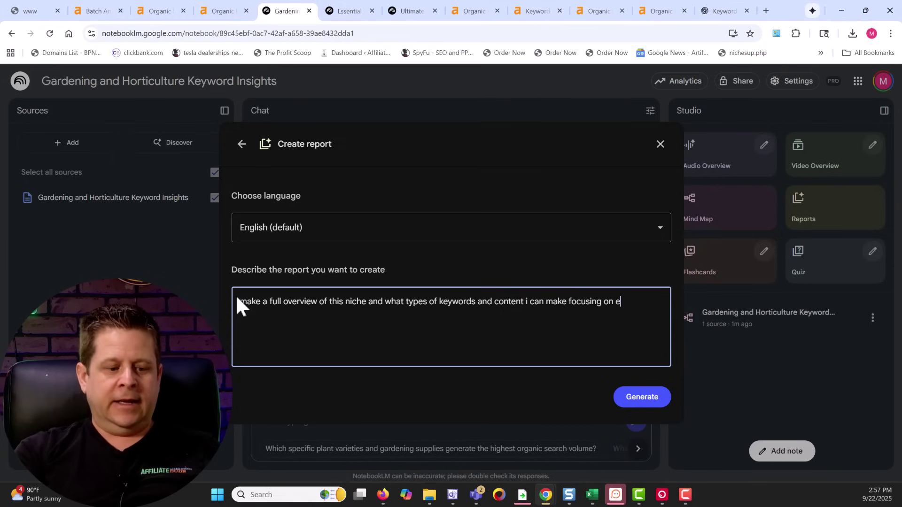
{"action": "type", "text": "asy compe"}
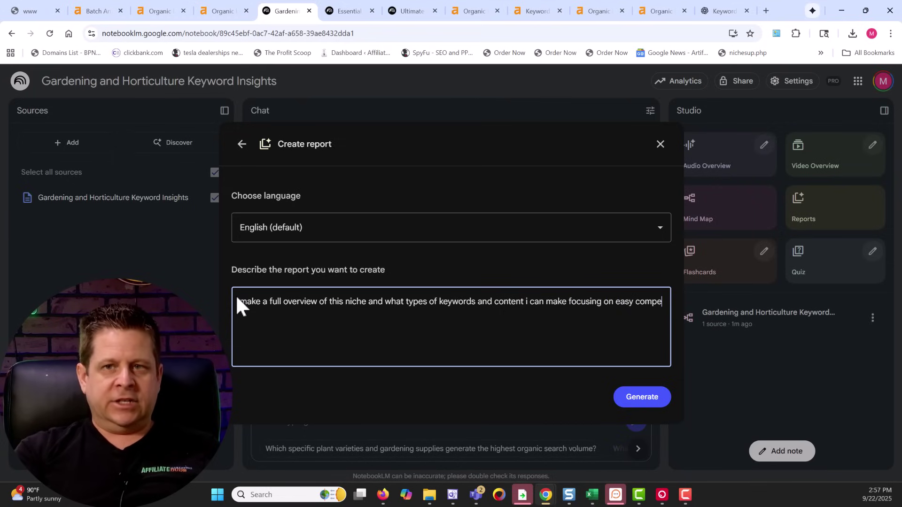
{"action": "type", "text": "tition ones and"}
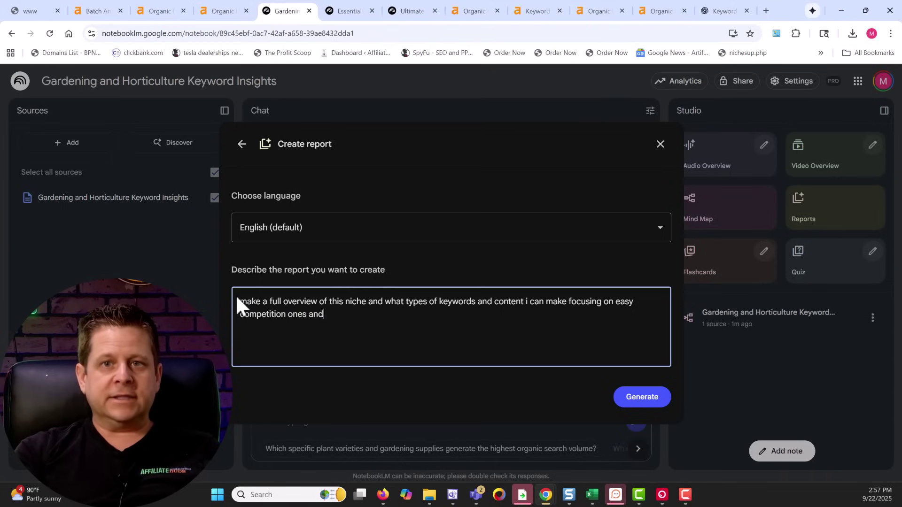
- Extend the report description with "also have a section for the ones with the highest cpc and make sure i do not duplicate on content ideas" and generate it
{"action": "type", "text": " also have a se"}
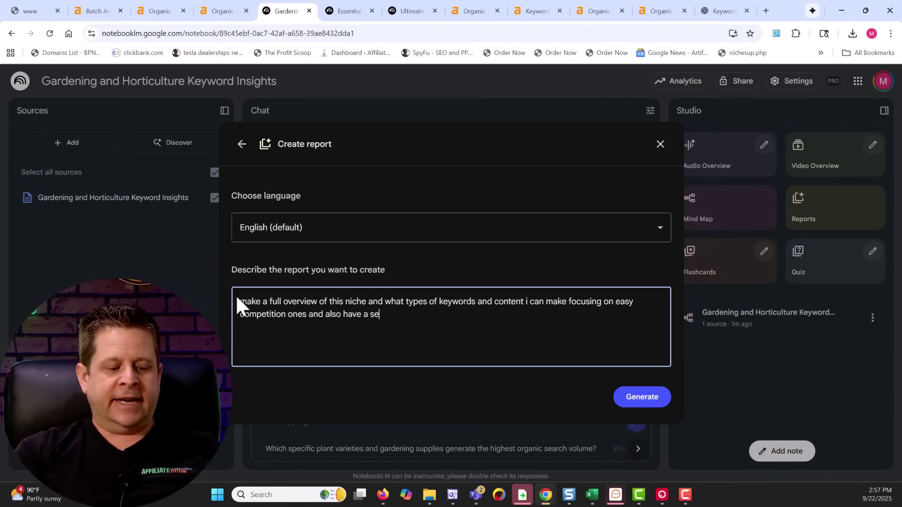
{"action": "type", "text": "ction for the "}
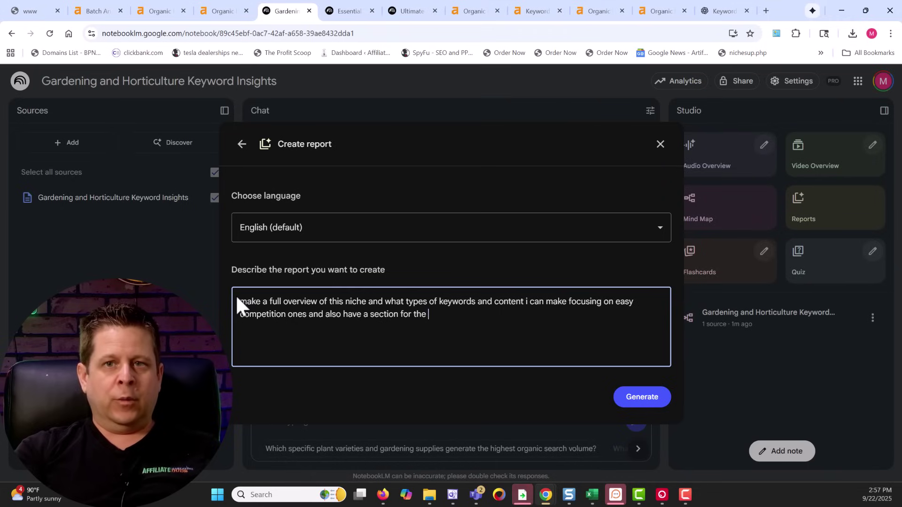
{"action": "type", "text": "ones with the highest cpc a"}
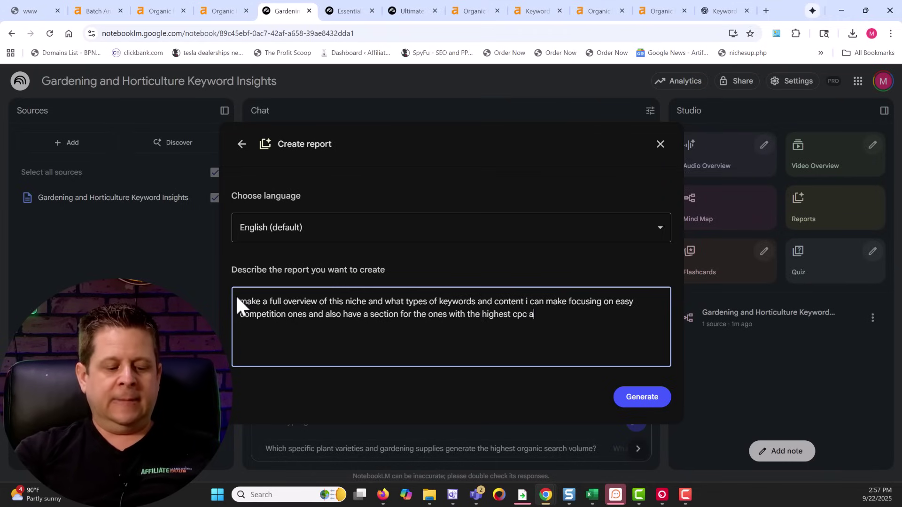
{"action": "type", "text": "nd make "}
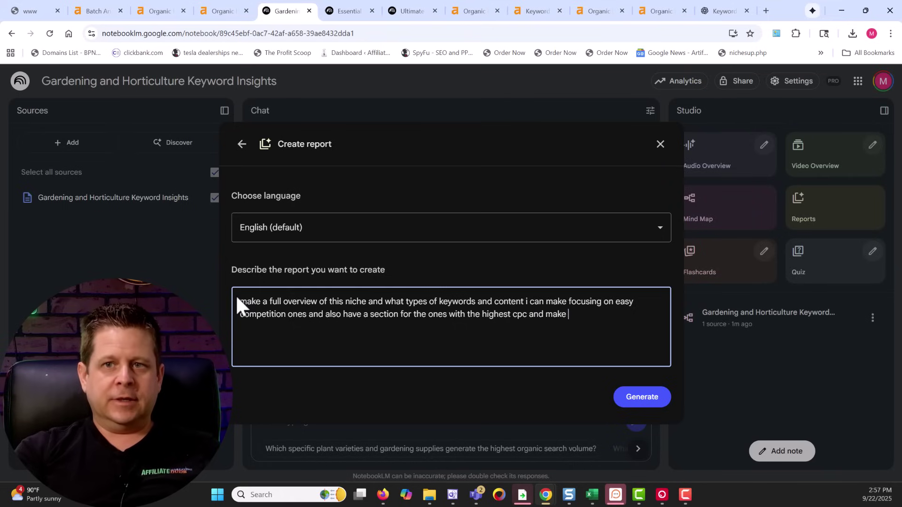
{"action": "type", "text": "sure i do not "}
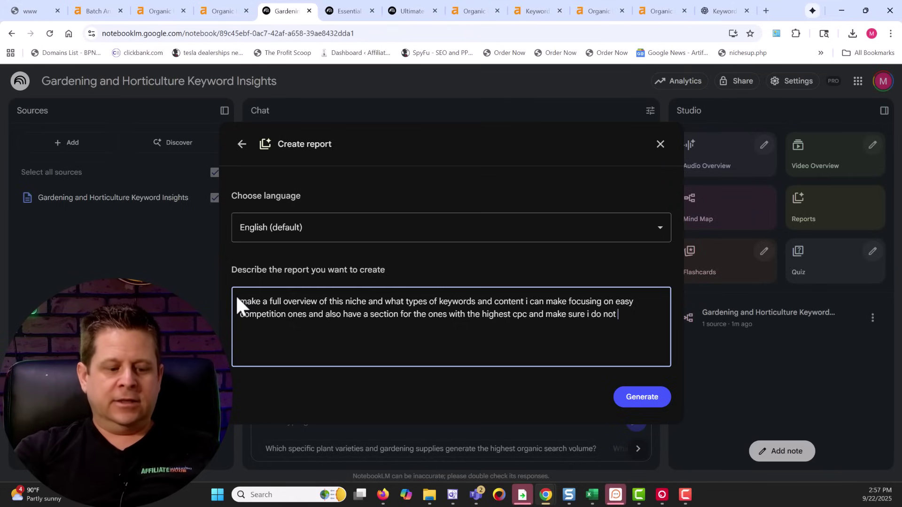
{"action": "type", "text": "duplicat"}
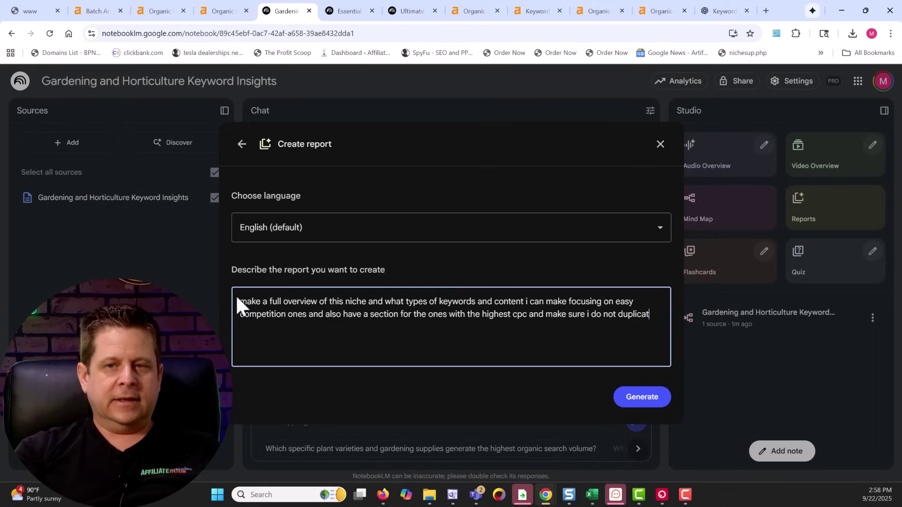
{"action": "type", "text": "e on content ideas"}
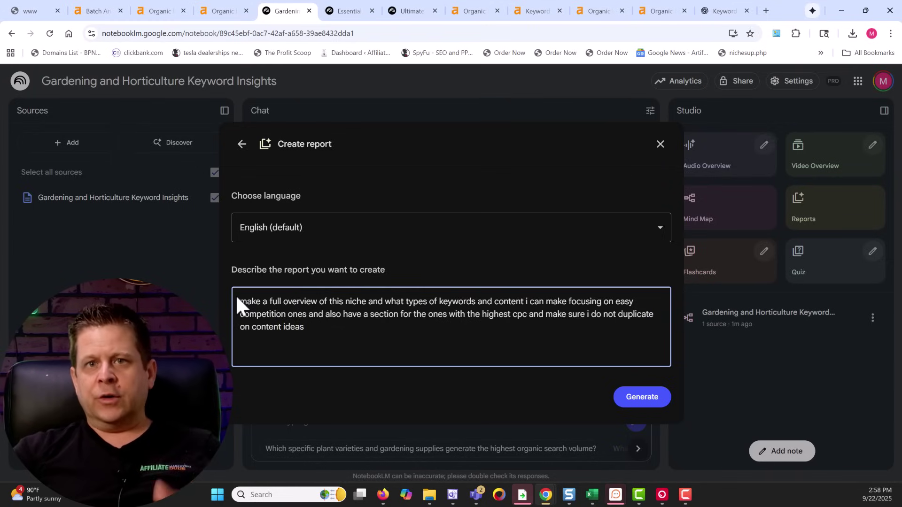
{"action": "left_click", "coordinate": [651, 397]}
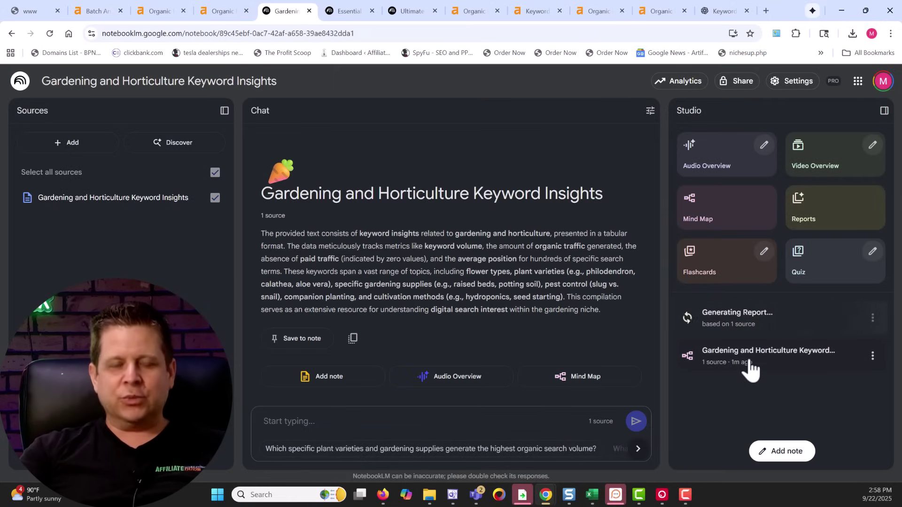
- Open the gardening mind map and expand Plant Types & Identification, its Flowers branch, Types/Varieties and Specific Flower Species
{"action": "left_click", "coordinate": [750, 368]}
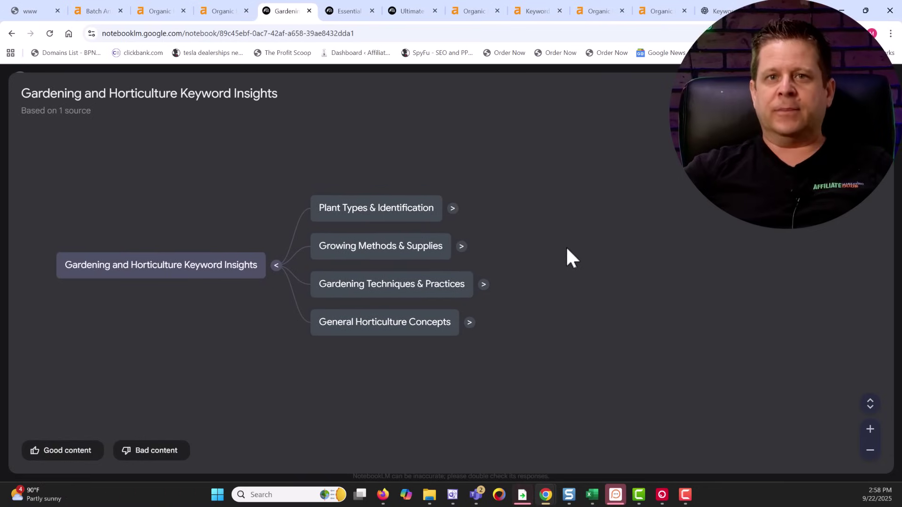
{"action": "left_click", "coordinate": [452, 208]}
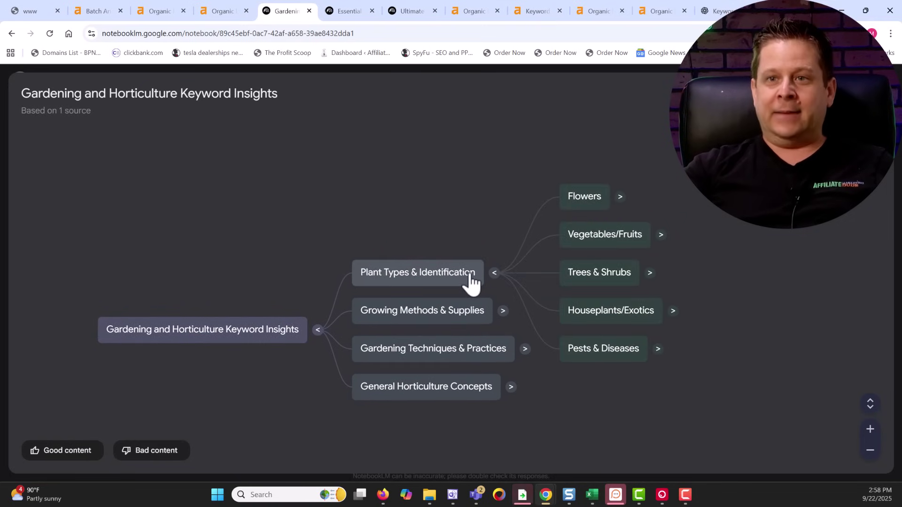
{"action": "left_click", "coordinate": [620, 197]}
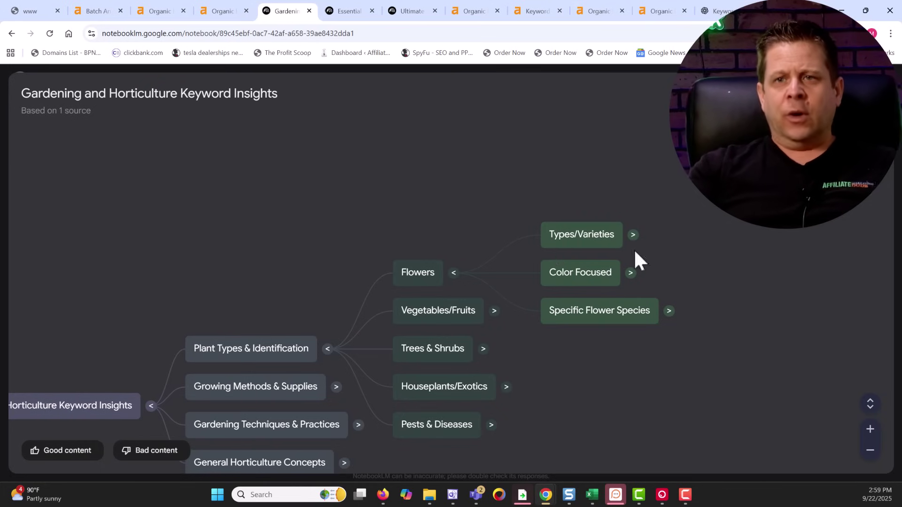
{"action": "left_click", "coordinate": [633, 236]}
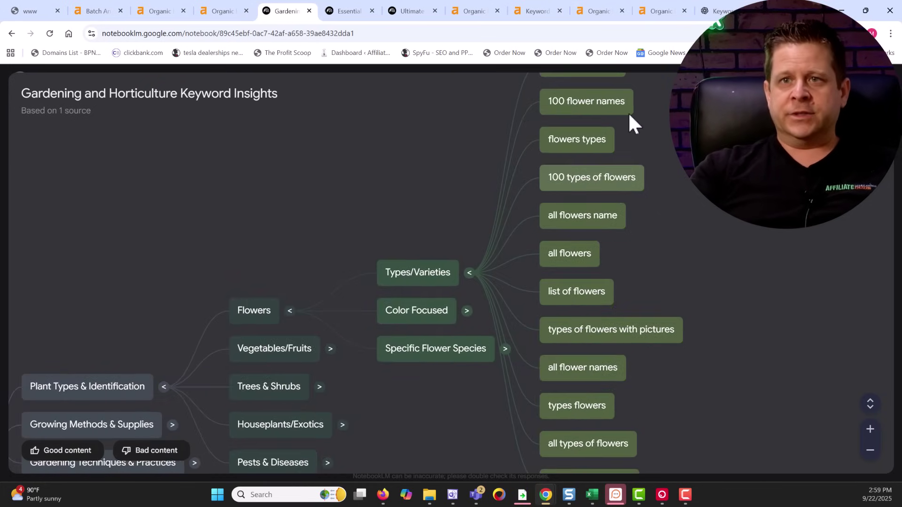
{"action": "scroll", "coordinate": [601, 151], "scroll_direction": "down", "scroll_amount": 5}
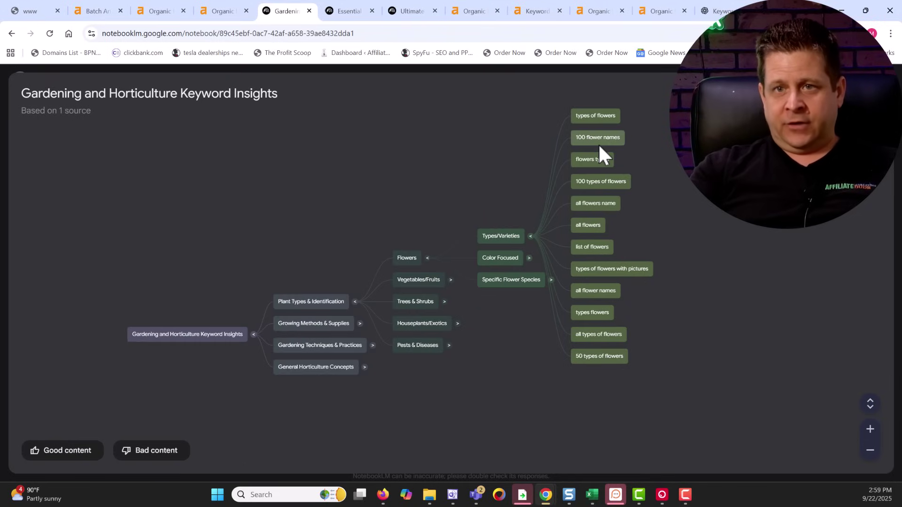
{"action": "left_click", "coordinate": [551, 280]}
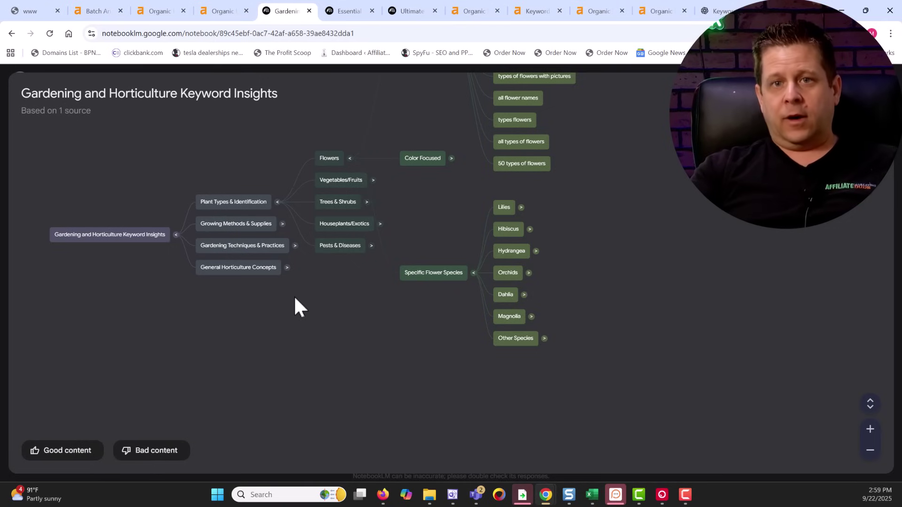
- Expand General Horticulture Concepts in the gardening mind map, including its Gardening Terminology branch
{"action": "left_click", "coordinate": [287, 267]}
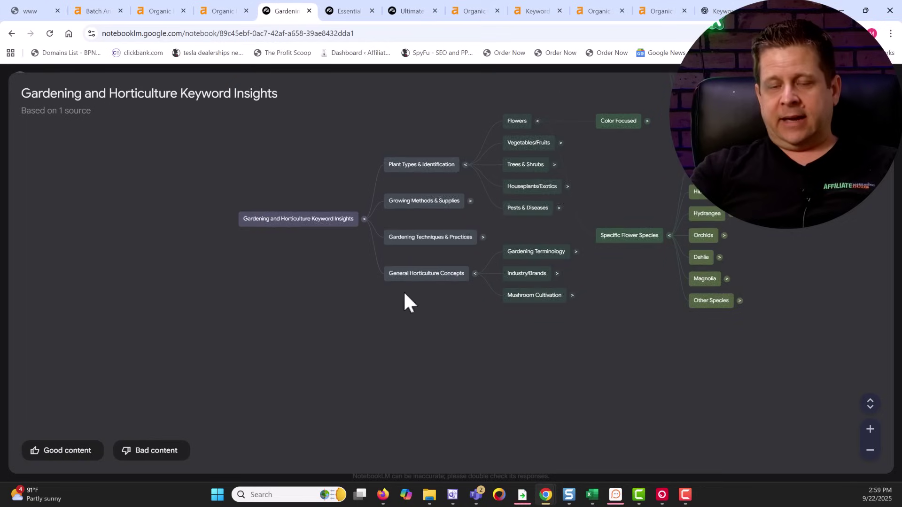
{"action": "scroll", "coordinate": [583, 328], "scroll_direction": "up", "scroll_amount": 3}
{"action": "scroll", "coordinate": [494, 303], "scroll_direction": "up", "scroll_amount": 2}
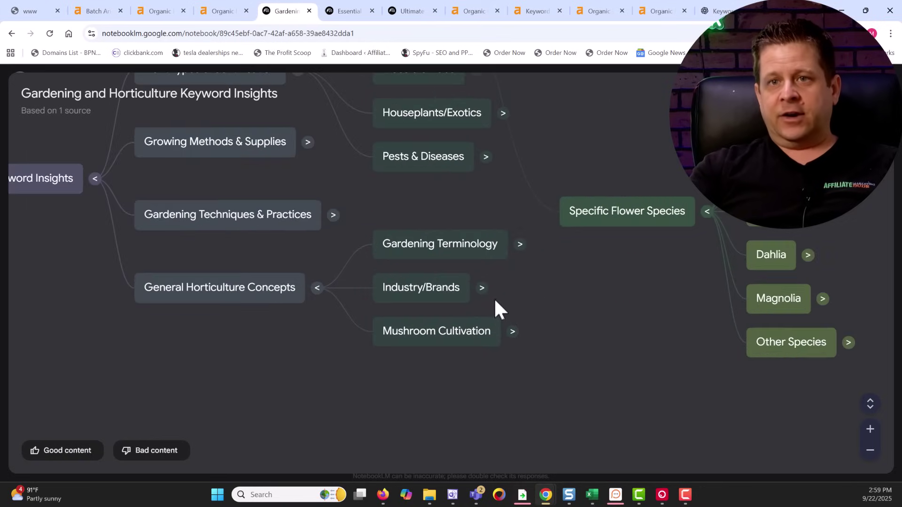
{"action": "left_click", "coordinate": [519, 245]}
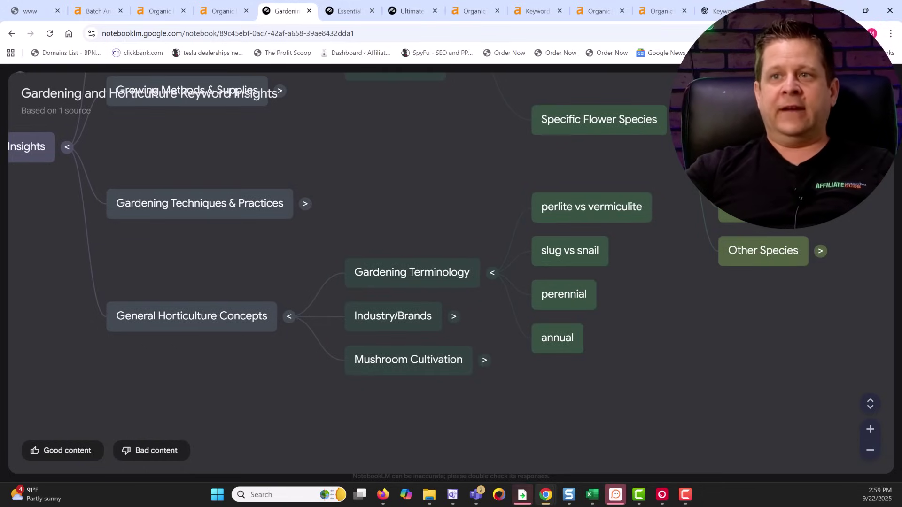
- Leave the full-screen mind map and ask the notebook chat "please expand on the glossary of gardening terms"
{"action": "left_click", "coordinate": [873, 93]}
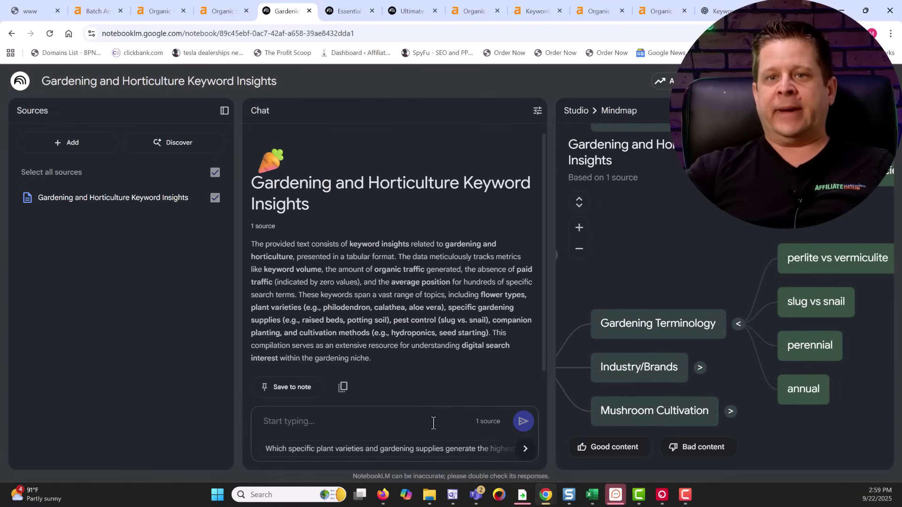
{"action": "type", "text": "please expand on the glossary of gardening"}
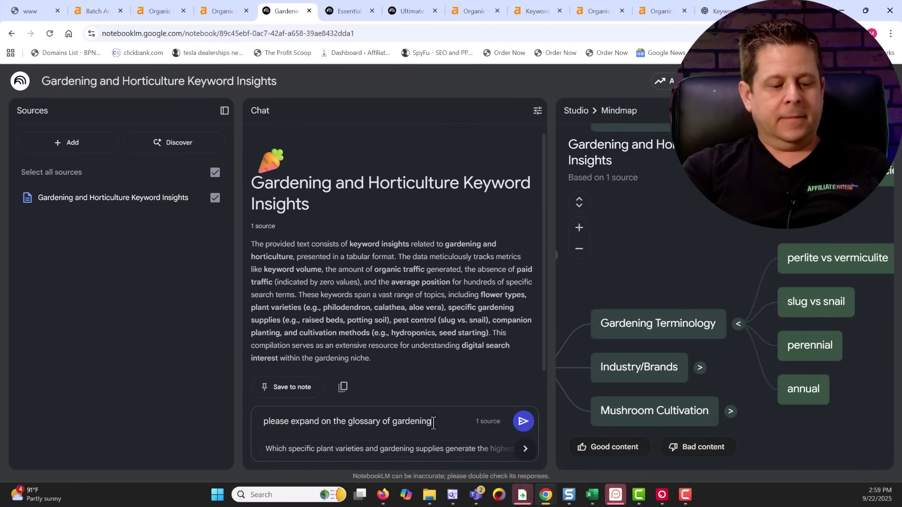
{"action": "type", "text": "s"}
{"action": "key", "text": "Return"}
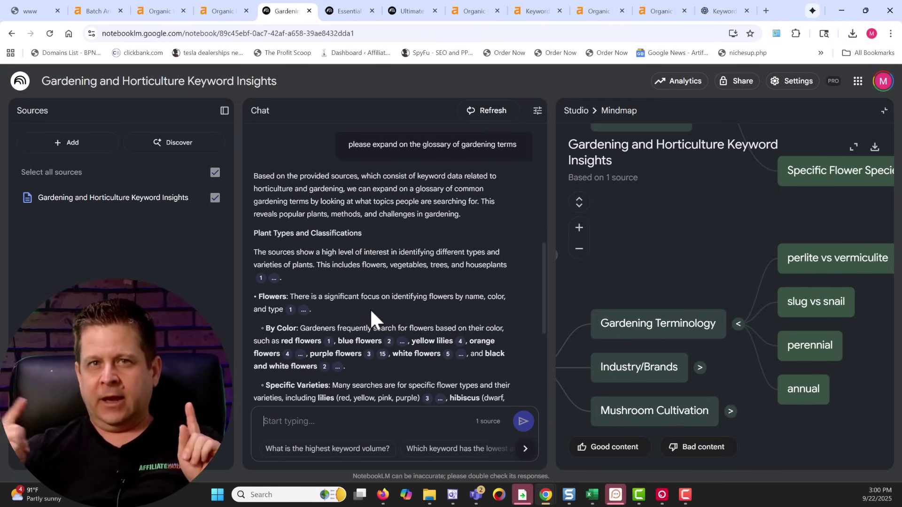
- Read through the chat's gardening glossary answer to its end, closing the mind map view to return to the Studio overview
{"action": "scroll", "coordinate": [376, 306], "scroll_direction": "down", "scroll_amount": 3}
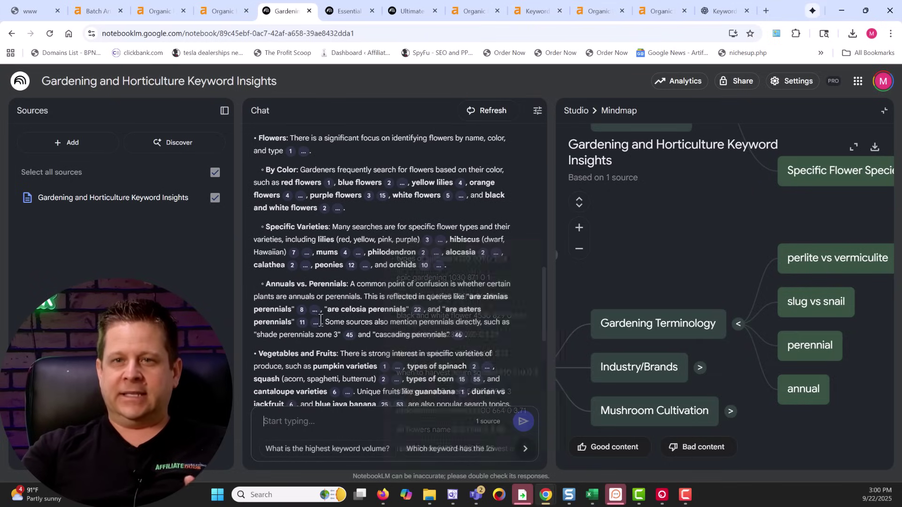
{"action": "scroll", "coordinate": [374, 310], "scroll_direction": "up", "scroll_amount": 1}
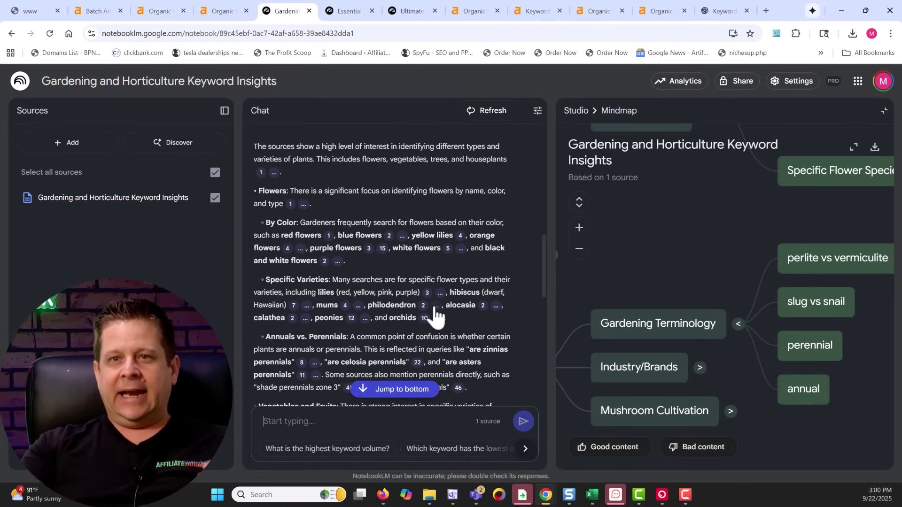
{"action": "mouse_move", "coordinate": [425, 314]}
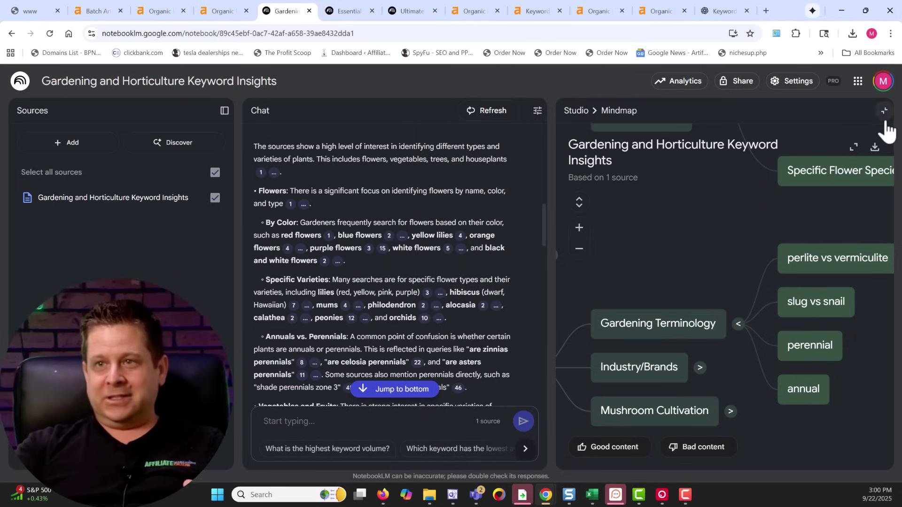
{"action": "left_click", "coordinate": [576, 113]}
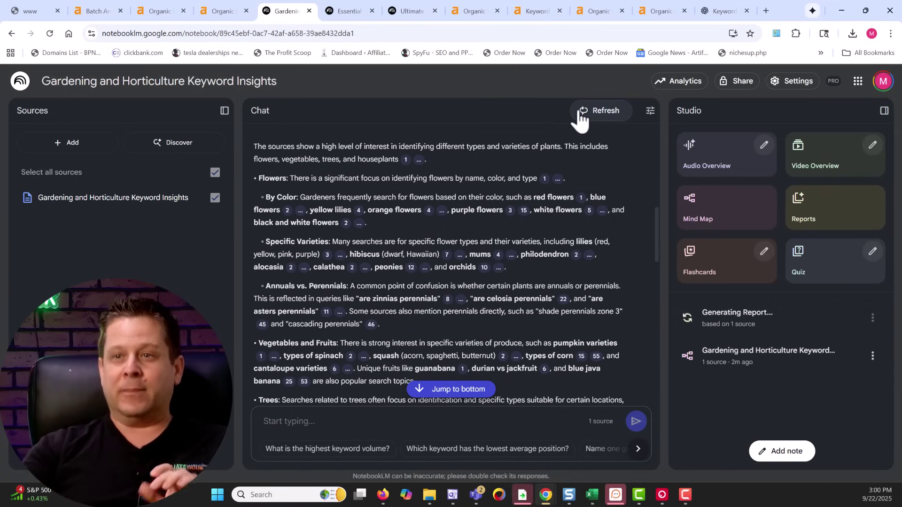
{"action": "scroll", "coordinate": [502, 315], "scroll_direction": "down", "scroll_amount": 10}
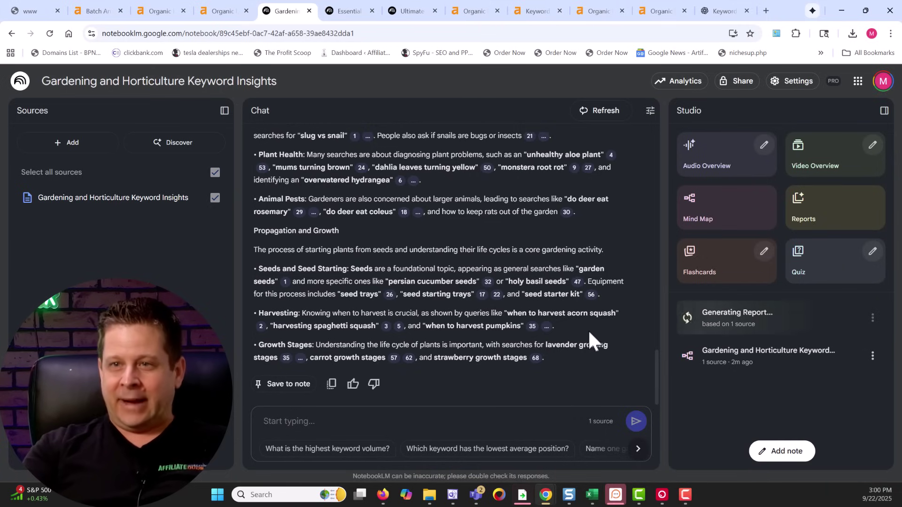
- In the Essential Consumer Search Trends and Shopping Lists notebook's mind map, expand Gifts and Presents, Recipient Focused Gifts, and Seasonal Decorations and Themes
{"action": "left_click", "coordinate": [347, 11]}
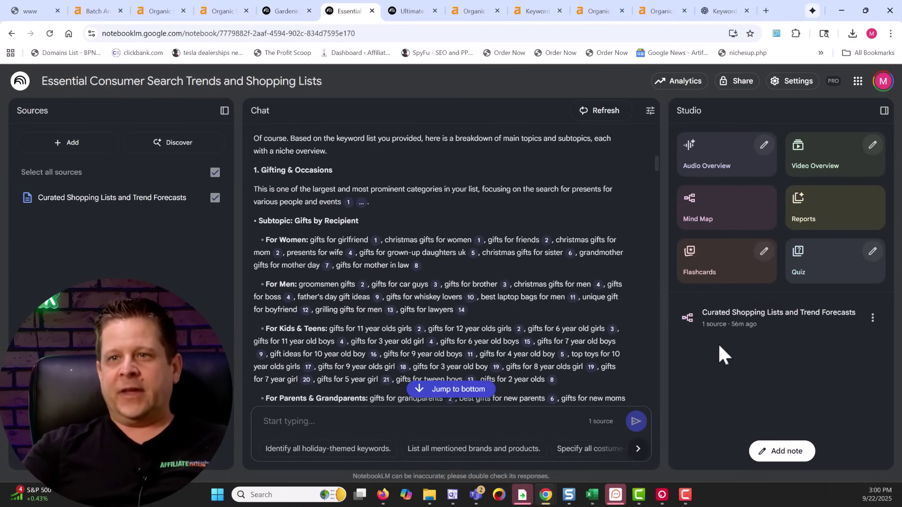
{"action": "left_click", "coordinate": [736, 329]}
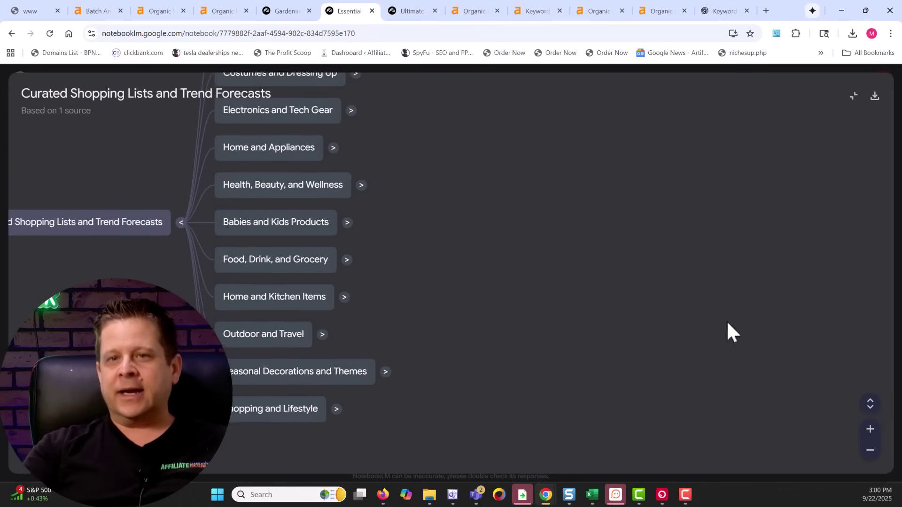
{"action": "left_click_drag", "start_coordinate": [406, 214], "coordinate": [678, 282]}
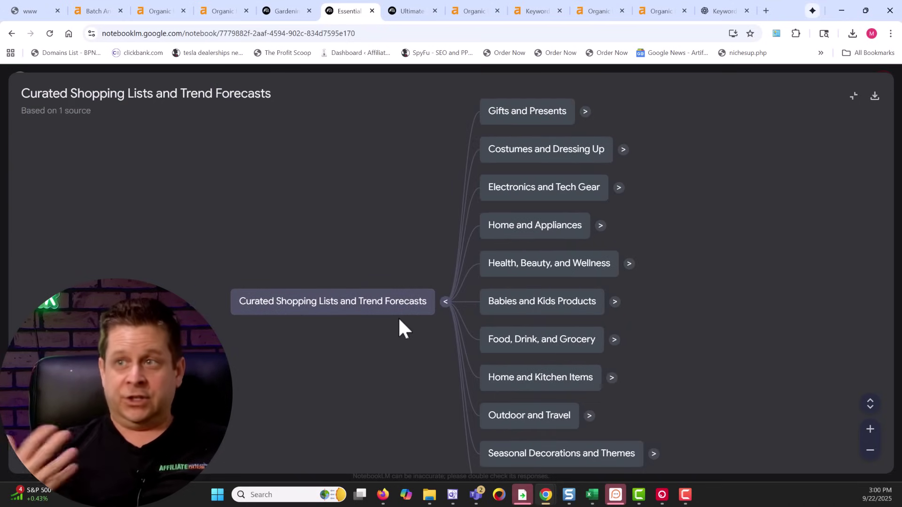
{"action": "left_click", "coordinate": [583, 109]}
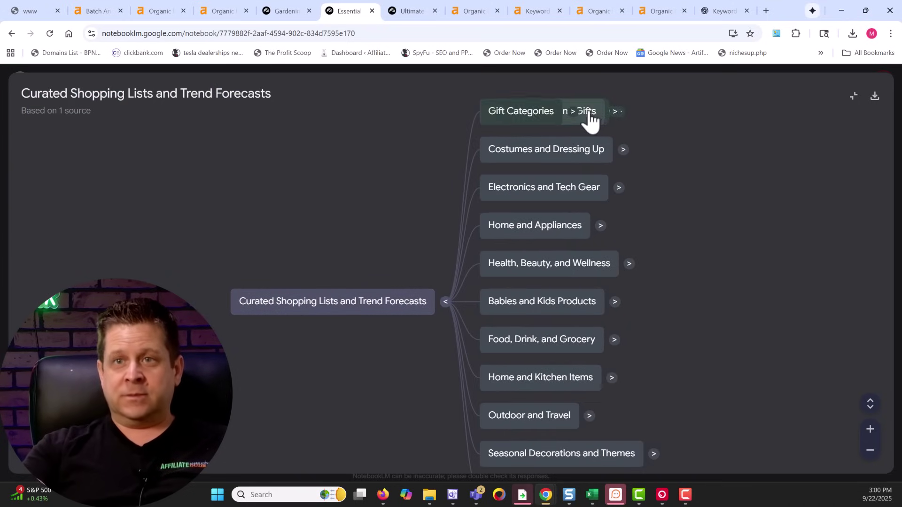
{"action": "left_click", "coordinate": [707, 234]}
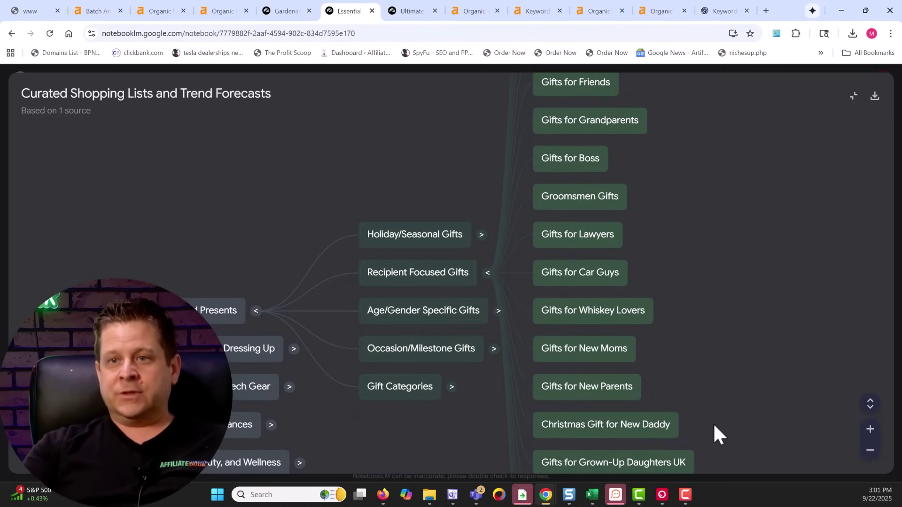
{"action": "scroll", "coordinate": [729, 382], "scroll_direction": "down", "scroll_amount": 3}
{"action": "left_click_drag", "start_coordinate": [742, 458], "coordinate": [691, 273]}
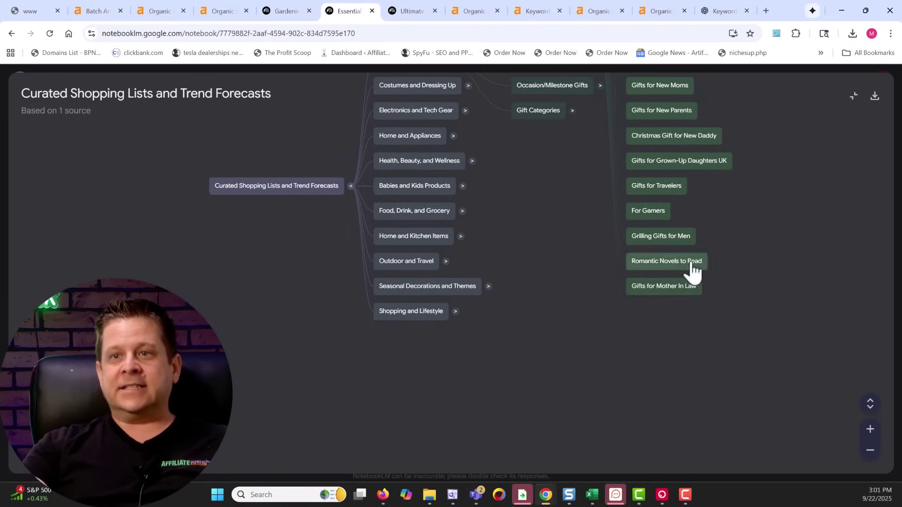
{"action": "left_click", "coordinate": [488, 287]}
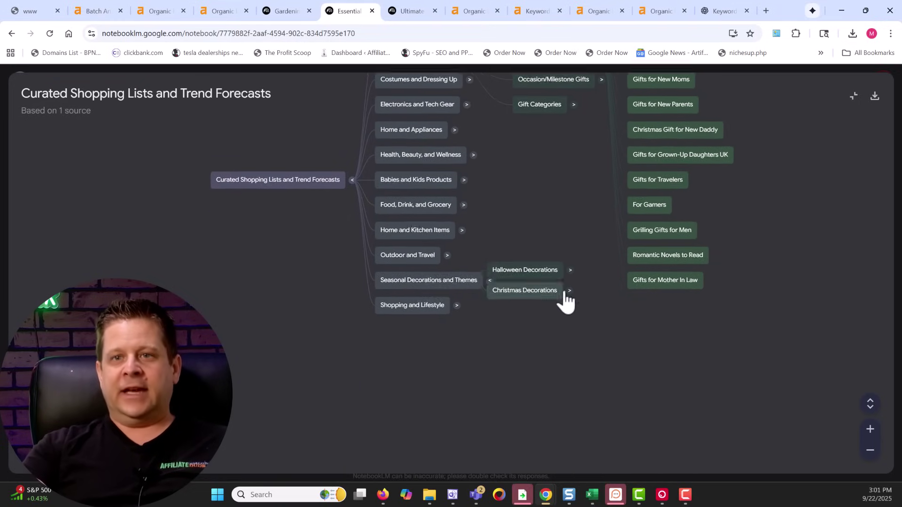
- Switch to the Ultimate Coupons, Deals, and Clearance Guide notebook and play its "Conquer Your Checkout" video overview
{"action": "left_click", "coordinate": [402, 12]}
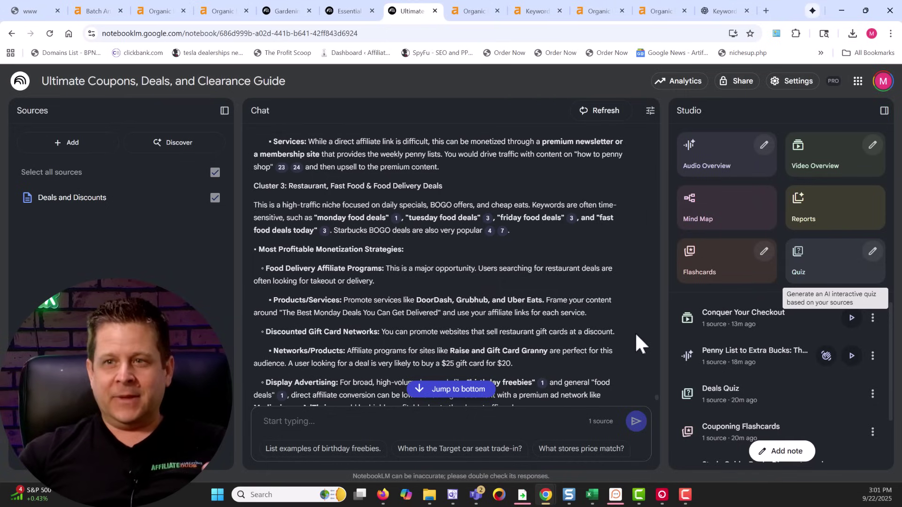
{"action": "left_click", "coordinate": [742, 325]}
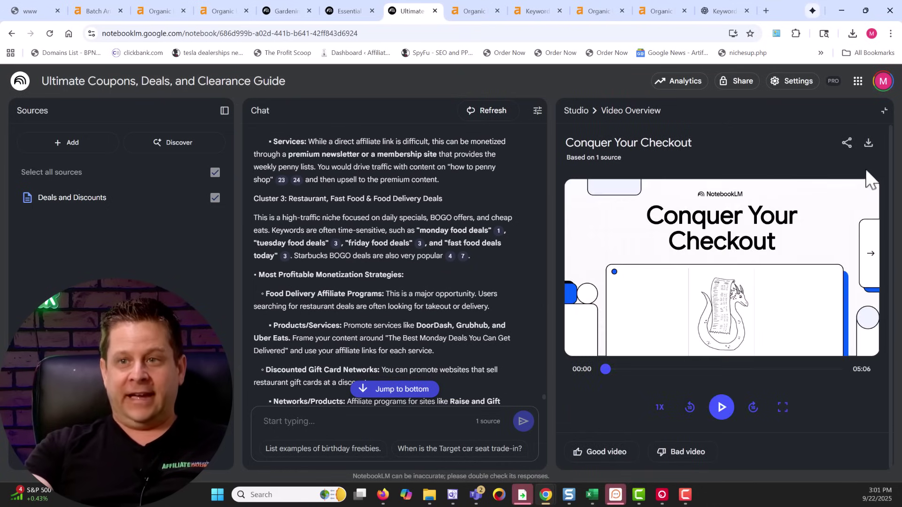
{"action": "left_click", "coordinate": [721, 407]}
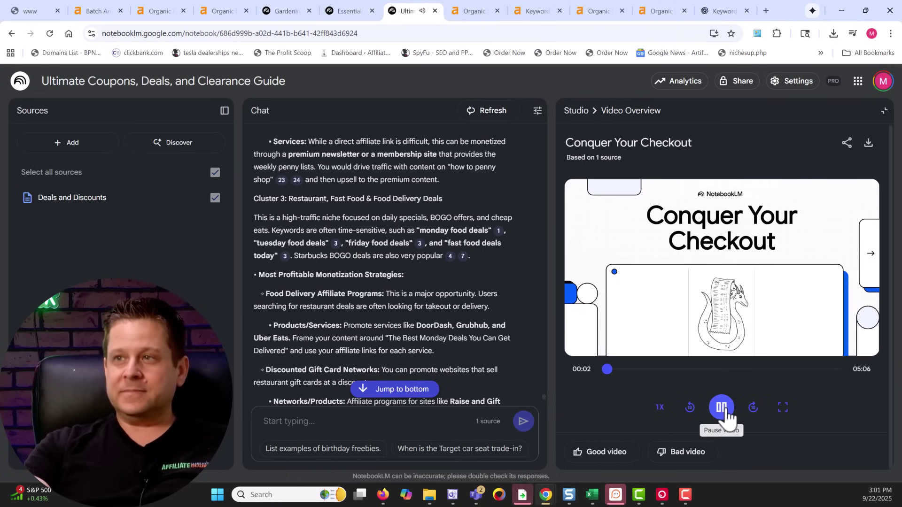
- Pause the video overview, return to the Studio overview and open the Deals Quiz, highlighting "penny list" in its first question
{"action": "left_click", "coordinate": [725, 413]}
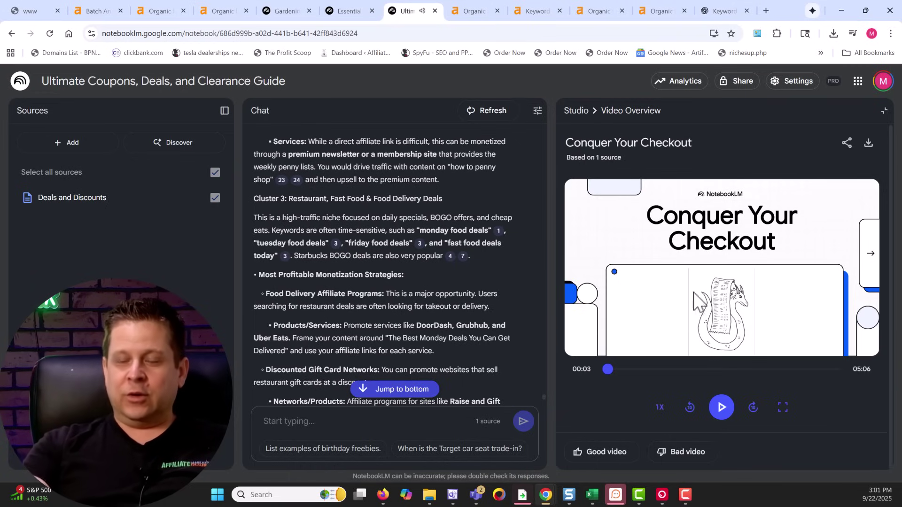
{"action": "left_click", "coordinate": [582, 117]}
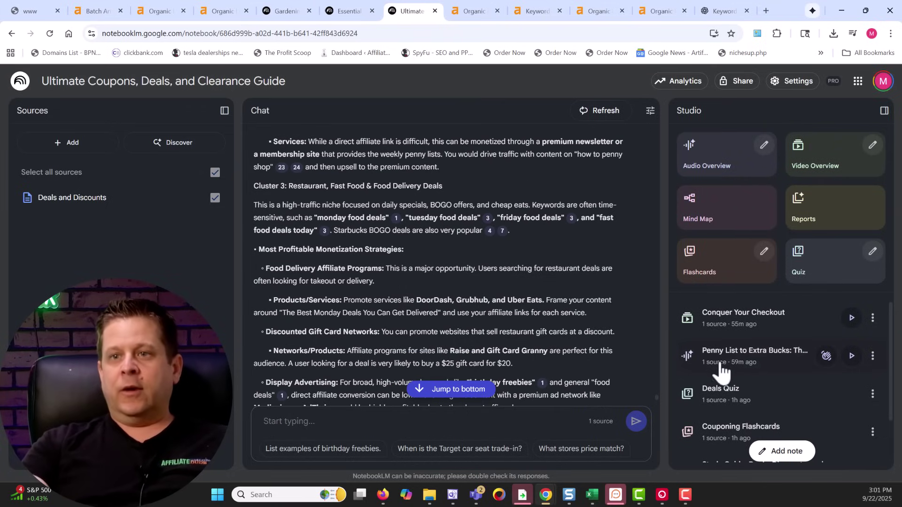
{"action": "scroll", "coordinate": [747, 362], "scroll_direction": "down", "scroll_amount": 1}
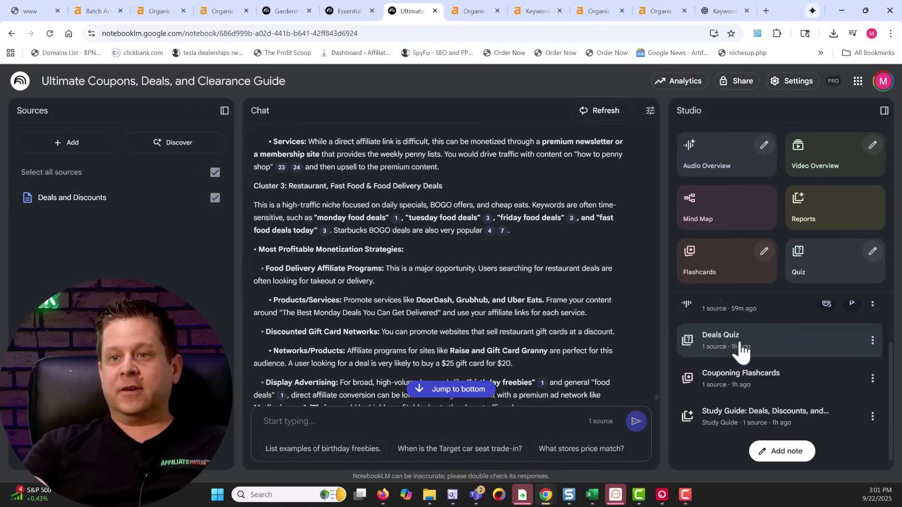
{"action": "left_click", "coordinate": [739, 350]}
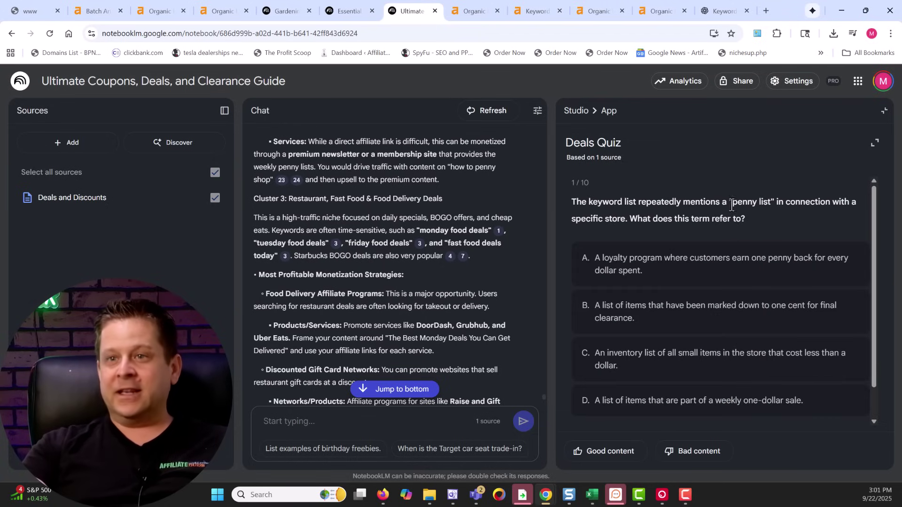
{"action": "left_click_drag", "start_coordinate": [729, 205], "coordinate": [779, 202]}
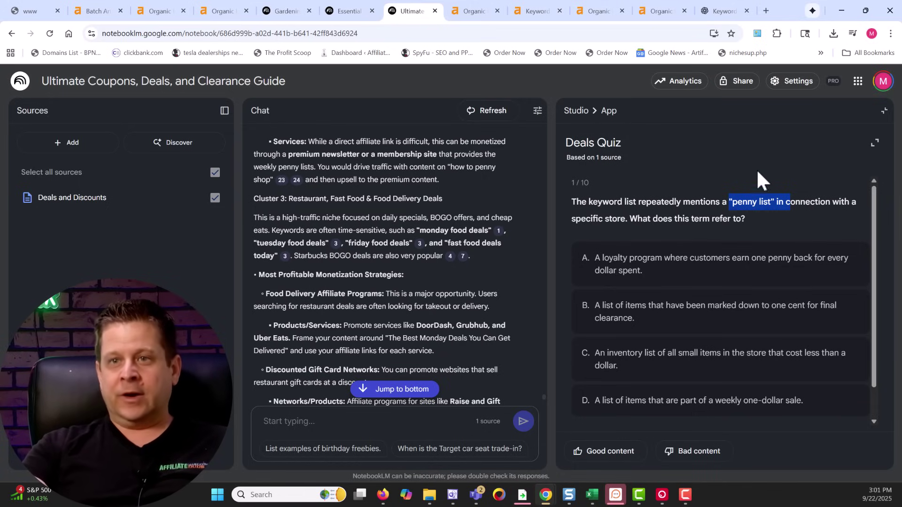
- Leave the quiz, open the Couponing Flashcards from the Studio overview and advance to the second card
{"action": "left_click", "coordinate": [581, 112]}
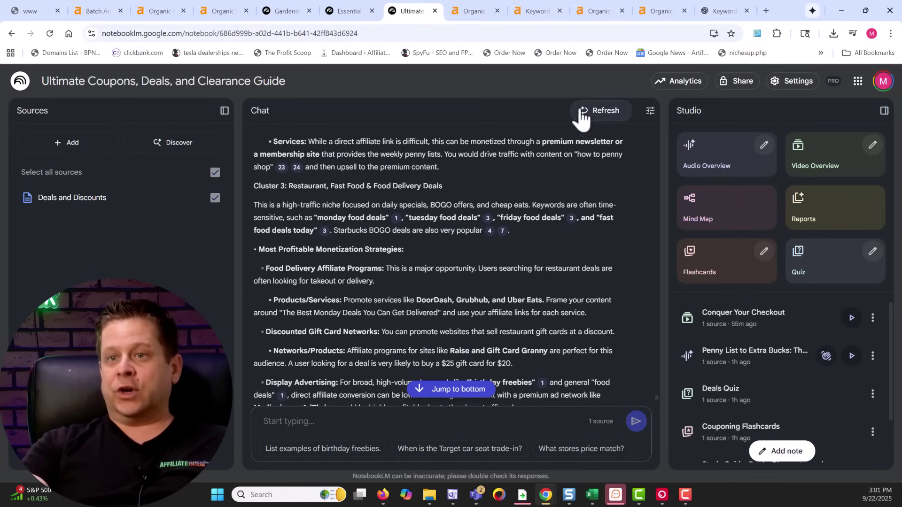
{"action": "scroll", "coordinate": [772, 359], "scroll_direction": "down", "scroll_amount": 2}
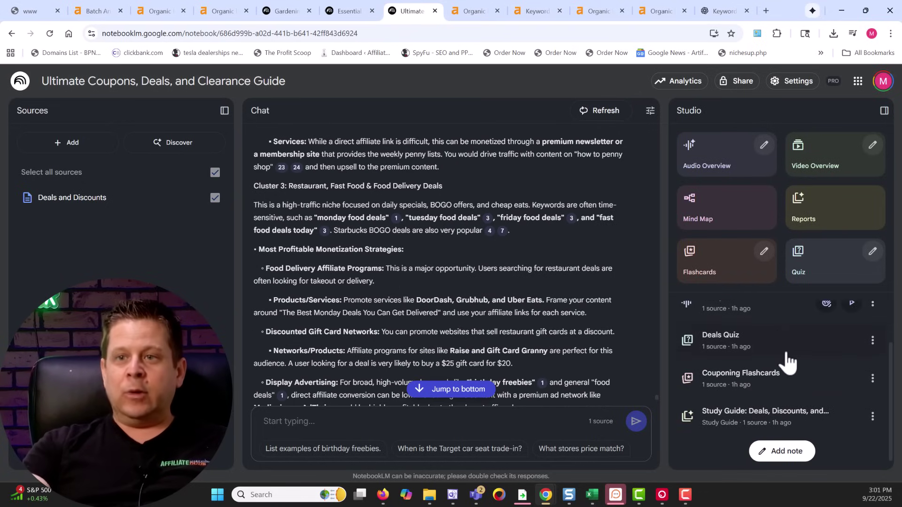
{"action": "left_click", "coordinate": [765, 377]}
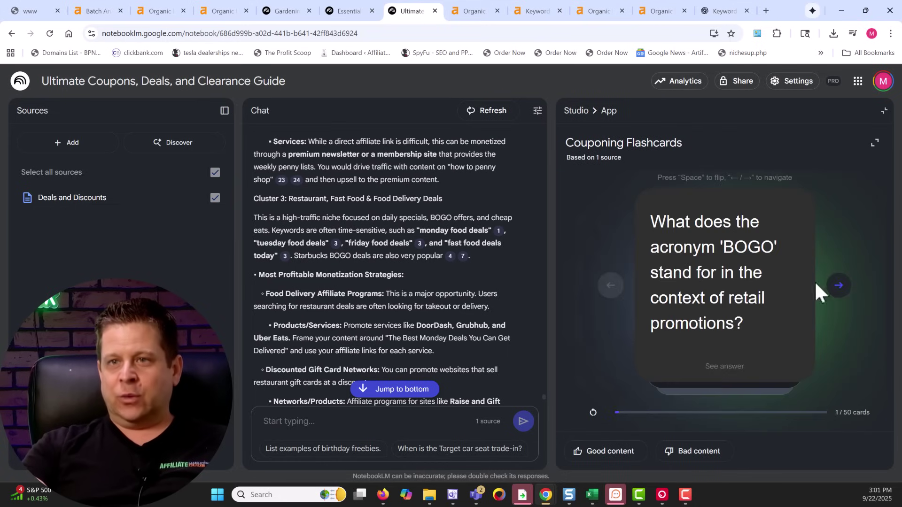
{"action": "left_click", "coordinate": [839, 286]}
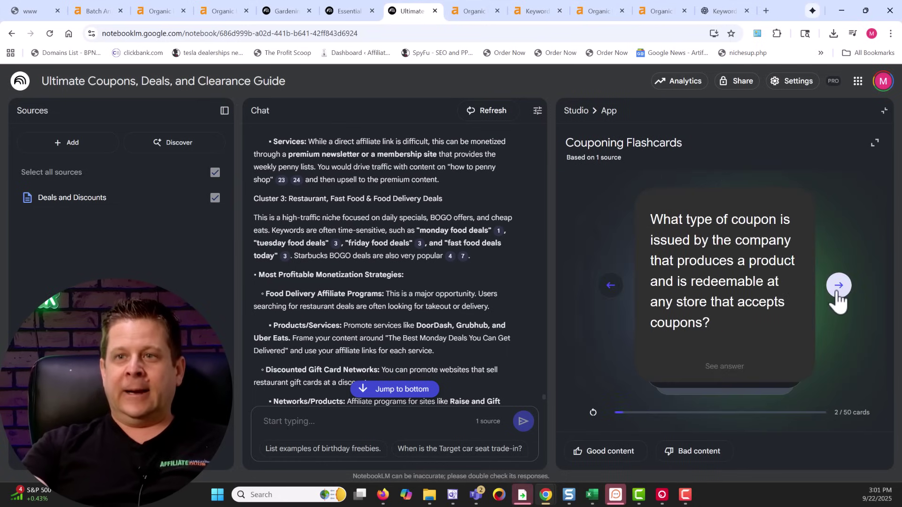
- Leave the flashcards and open the deals and couponing study guide report, reading through to its Glossary of Key Terms
{"action": "left_click", "coordinate": [574, 113]}
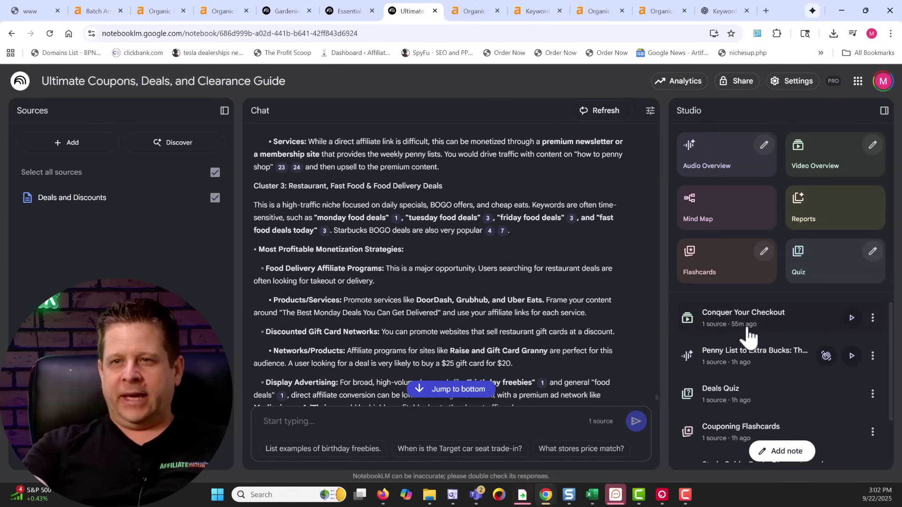
{"action": "scroll", "coordinate": [747, 347], "scroll_direction": "down", "scroll_amount": 3}
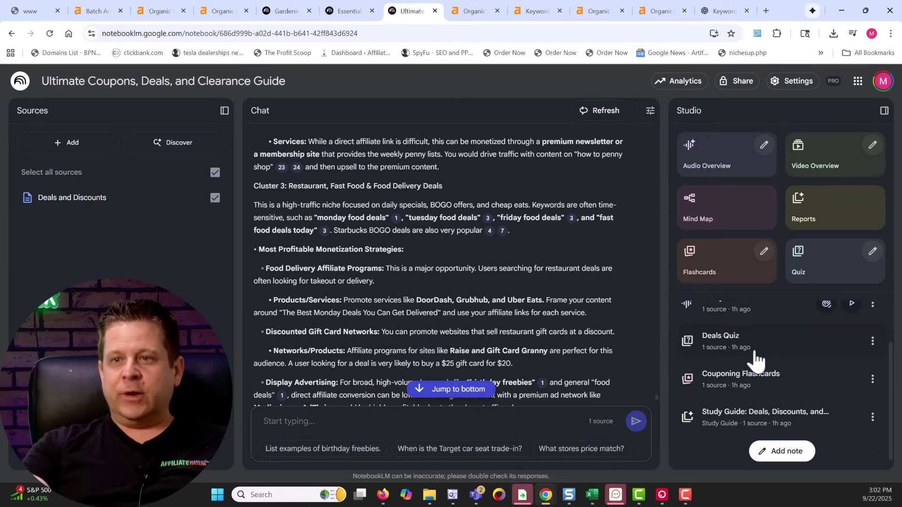
{"action": "left_click", "coordinate": [749, 425]}
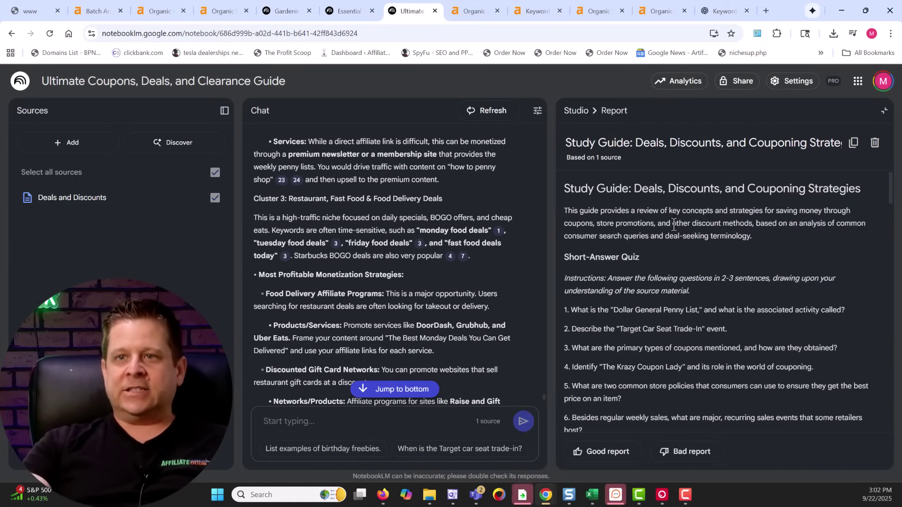
{"action": "scroll", "coordinate": [673, 225], "scroll_direction": "down", "scroll_amount": 2}
{"action": "scroll", "coordinate": [673, 225], "scroll_direction": "down", "scroll_amount": 10}
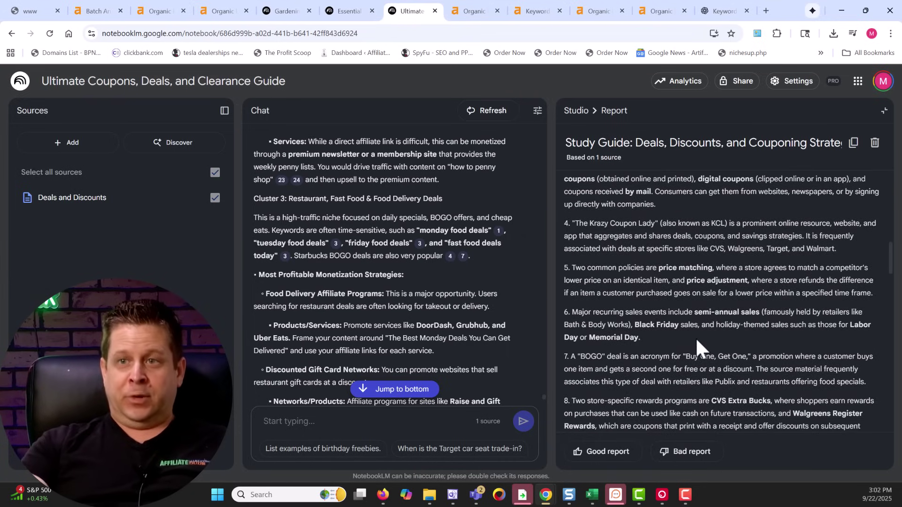
{"action": "scroll", "coordinate": [695, 336], "scroll_direction": "down", "scroll_amount": 5}
{"action": "scroll", "coordinate": [695, 336], "scroll_direction": "down", "scroll_amount": 8}
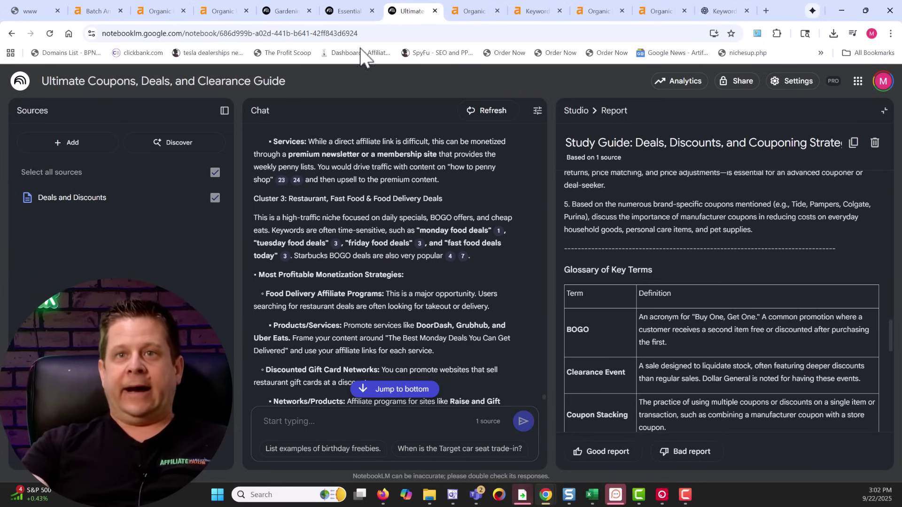
- In the Gardening and Horticulture Keyword Insights notebook, open the Strategic Content Blueprint report and highlight its Plant Identification and Gardening Techniques cluster descriptions
{"action": "left_click", "coordinate": [284, 11]}
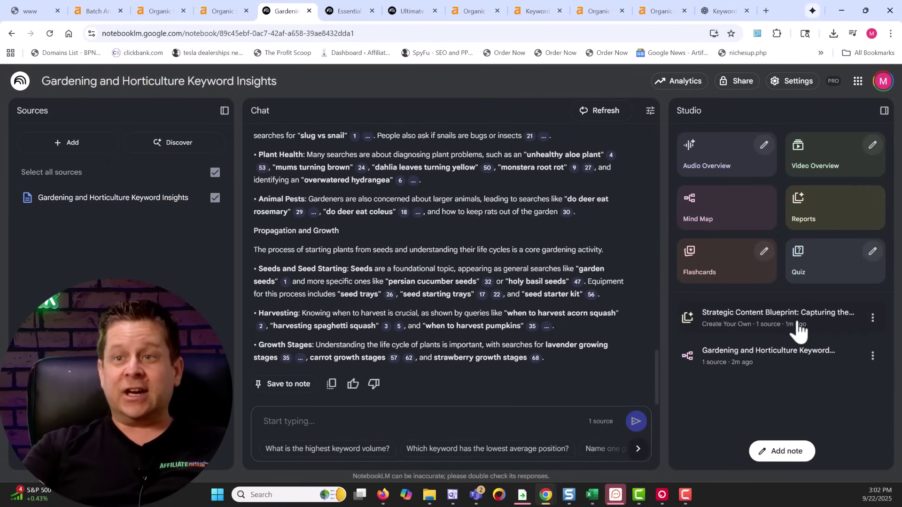
{"action": "left_click", "coordinate": [799, 325]}
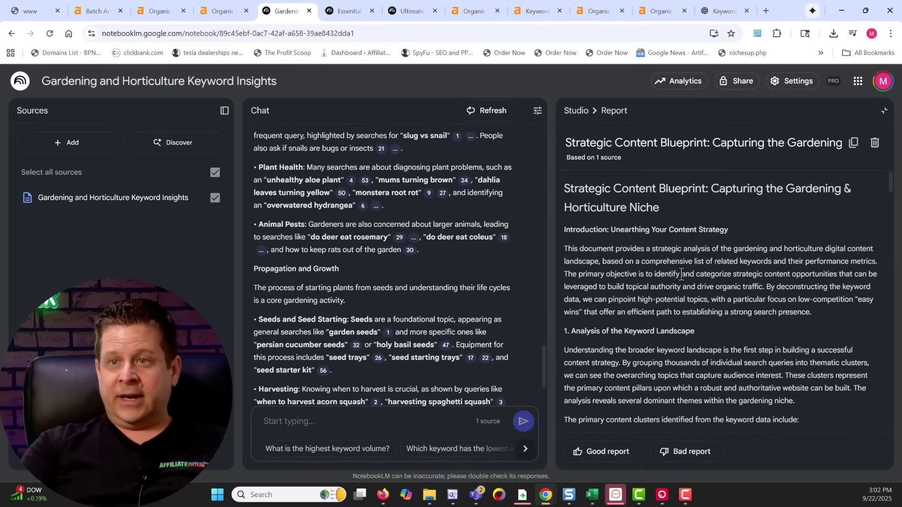
{"action": "scroll", "coordinate": [797, 270], "scroll_direction": "down", "scroll_amount": 2}
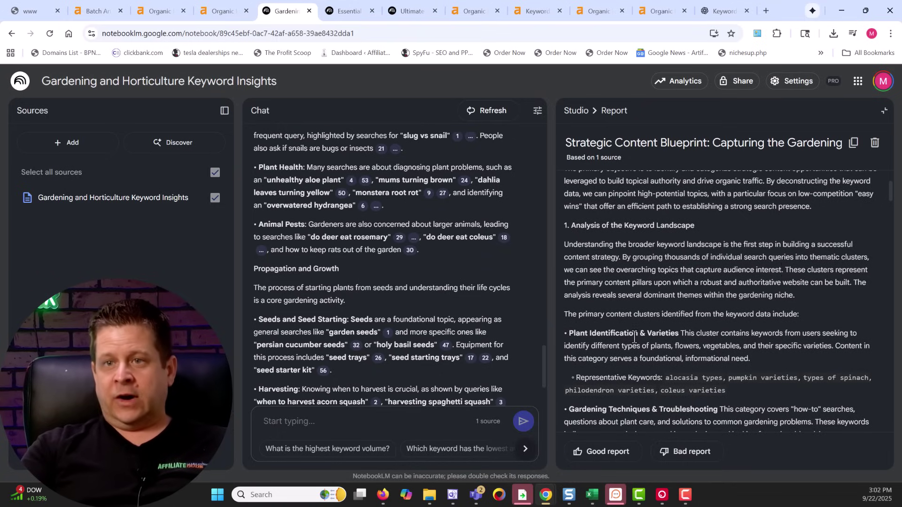
{"action": "left_click_drag", "start_coordinate": [569, 333], "coordinate": [785, 363]}
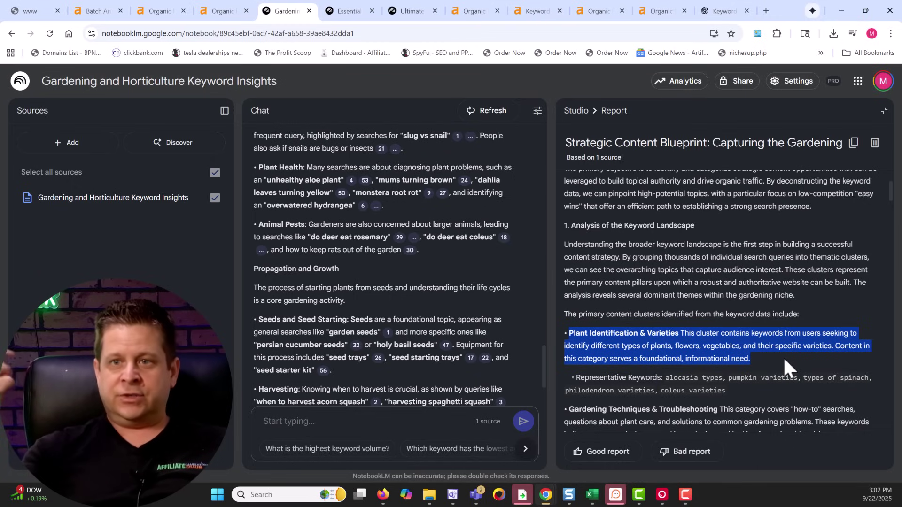
{"action": "scroll", "coordinate": [783, 356], "scroll_direction": "down", "scroll_amount": 2}
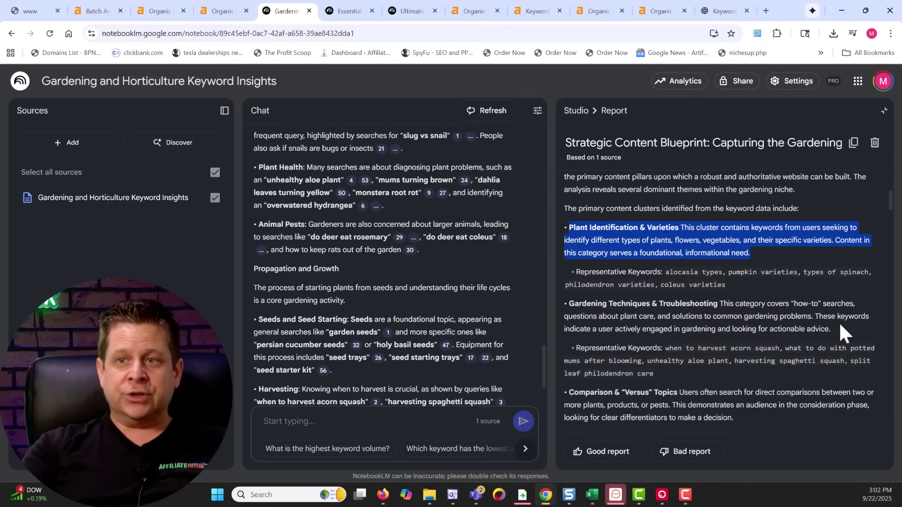
{"action": "left_click_drag", "start_coordinate": [839, 324], "coordinate": [560, 305]}
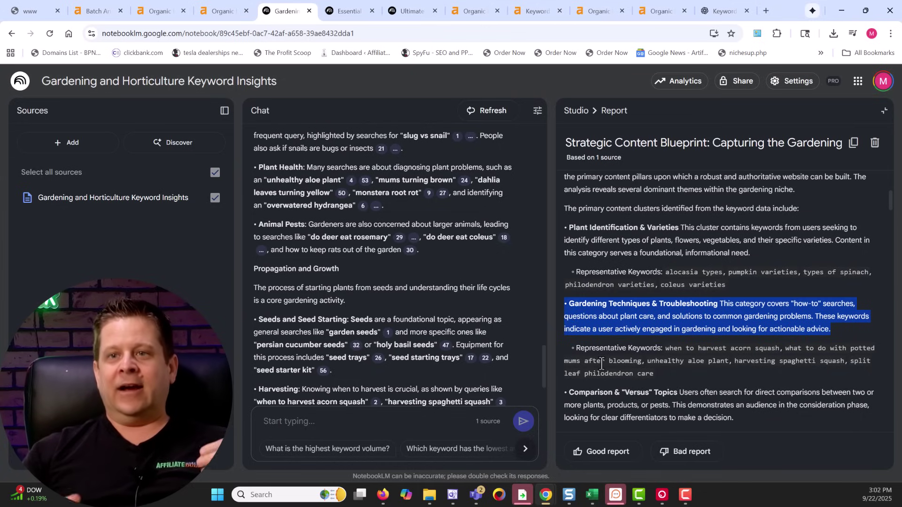
- Examine the blueprint report's "Easy Win" keyword tables, high-volume keyword section and recommended phases through to the end
{"action": "scroll", "coordinate": [669, 344], "scroll_direction": "down", "scroll_amount": 5}
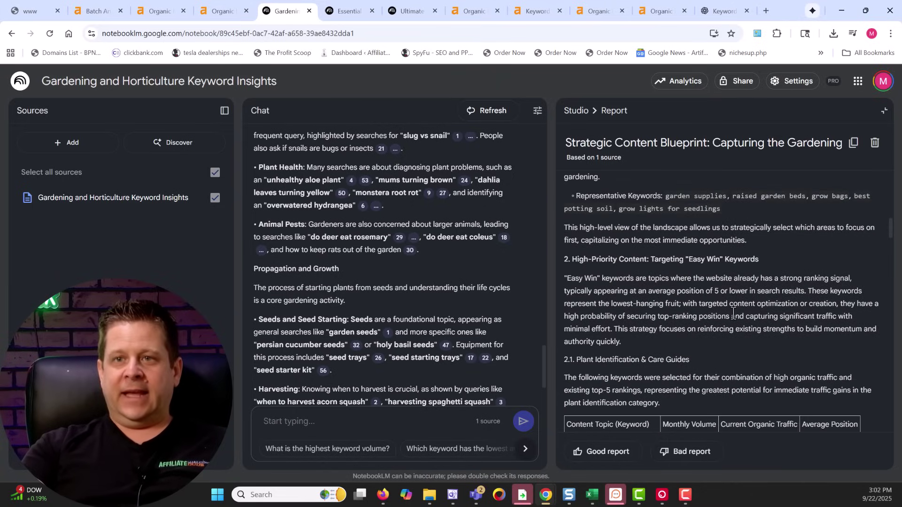
{"action": "scroll", "coordinate": [734, 313], "scroll_direction": "down", "scroll_amount": 3}
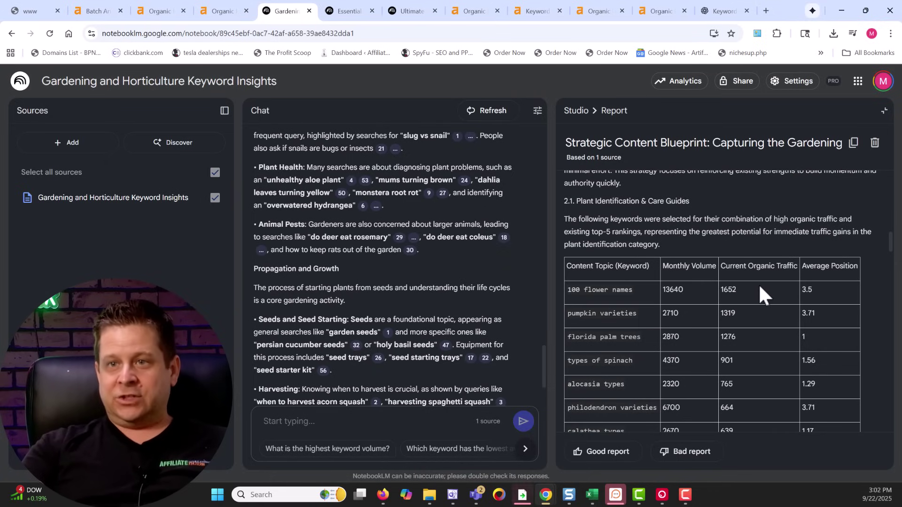
{"action": "scroll", "coordinate": [649, 335], "scroll_direction": "down", "scroll_amount": 3}
{"action": "scroll", "coordinate": [648, 329], "scroll_direction": "down", "scroll_amount": 12}
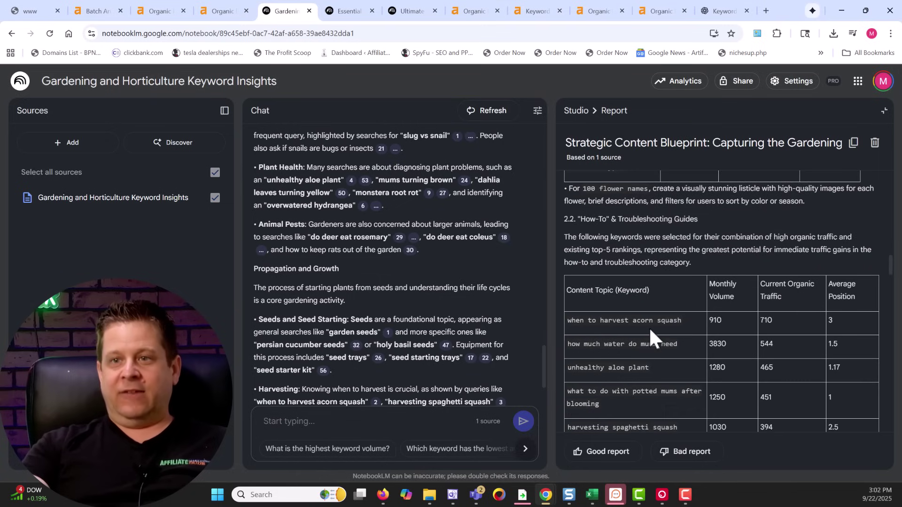
{"action": "scroll", "coordinate": [649, 326], "scroll_direction": "down", "scroll_amount": 15}
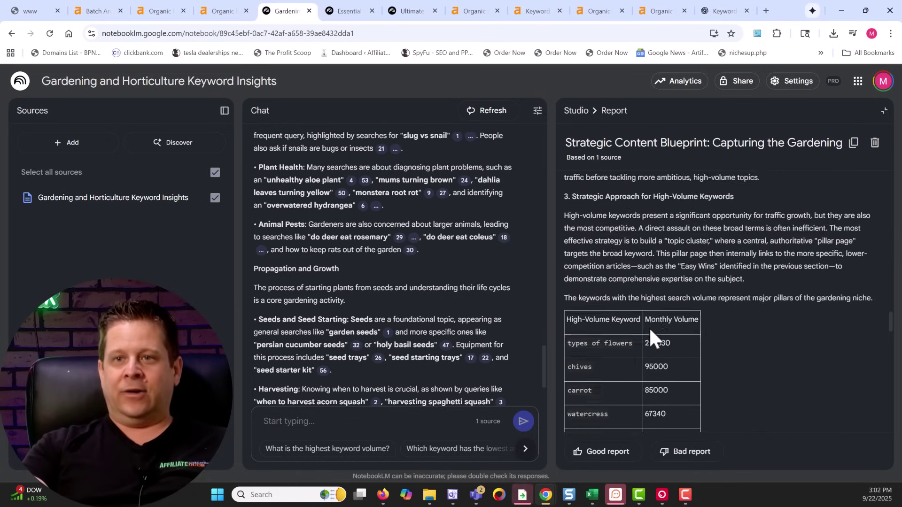
{"action": "scroll", "coordinate": [649, 327], "scroll_direction": "down", "scroll_amount": 3}
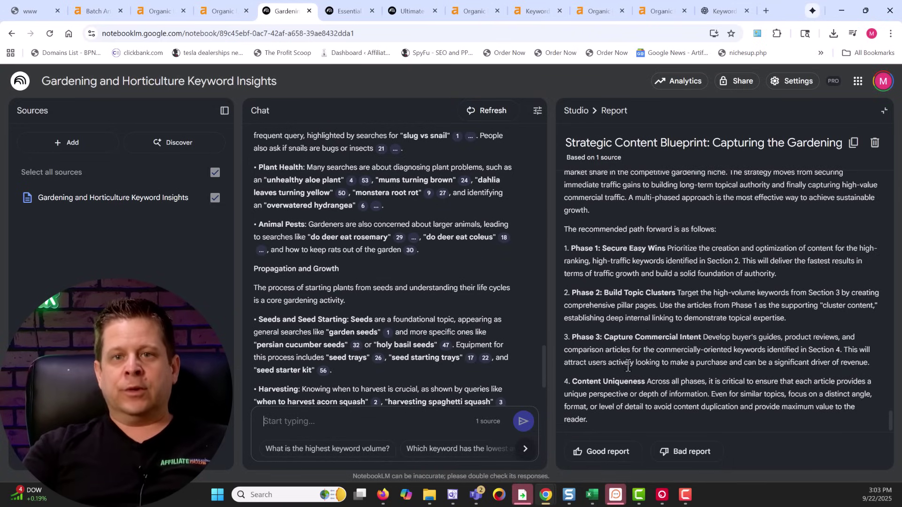
- Ask the notebook chat "what are the most expensive keywords in this market and how can i use them to make content that drives higher value"
{"action": "type", "text": "what are"}
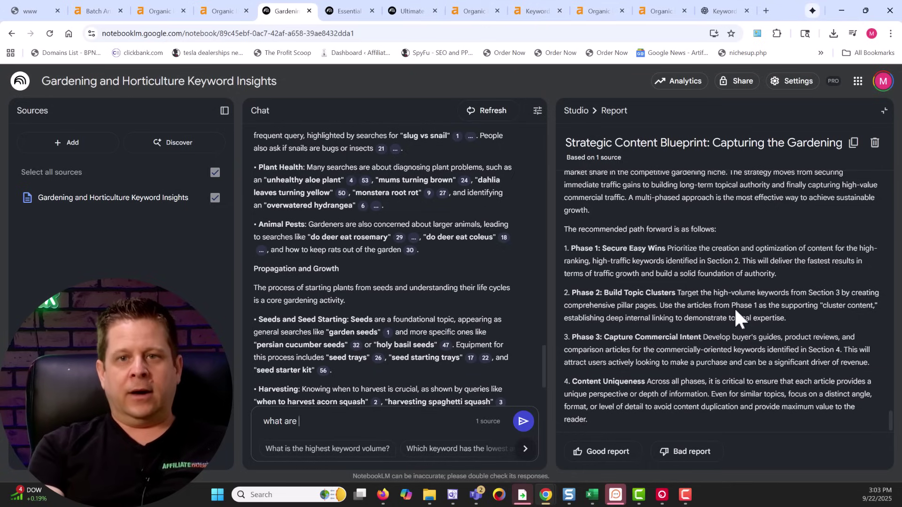
{"action": "type", "text": " the most expe"}
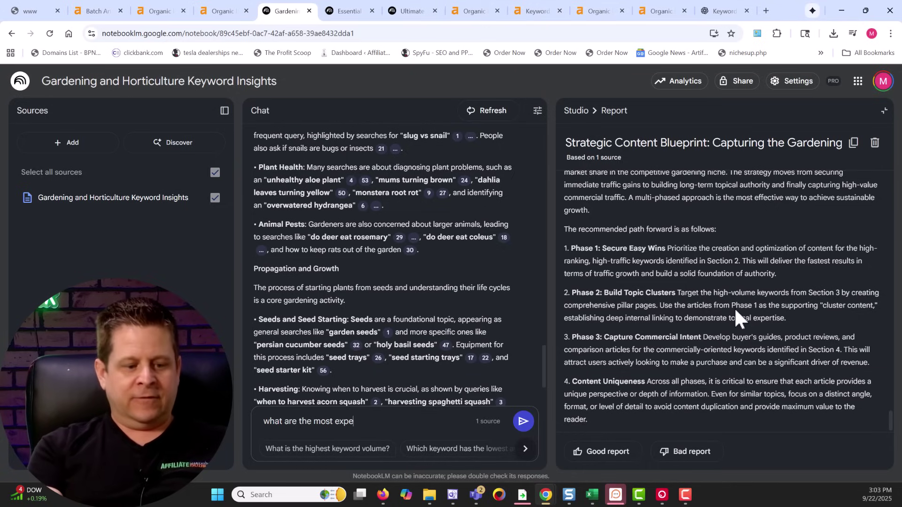
{"action": "type", "text": "nsive keywords"}
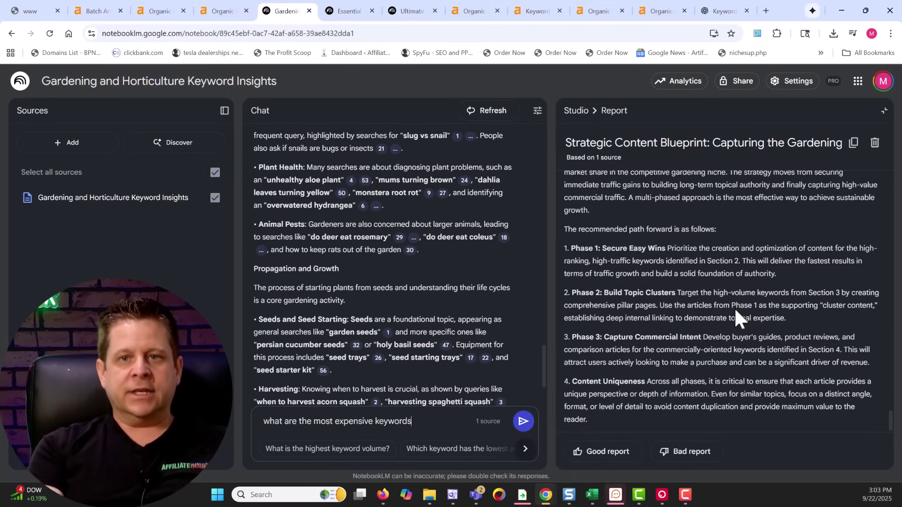
{"action": "type", "text": " in this market and h"}
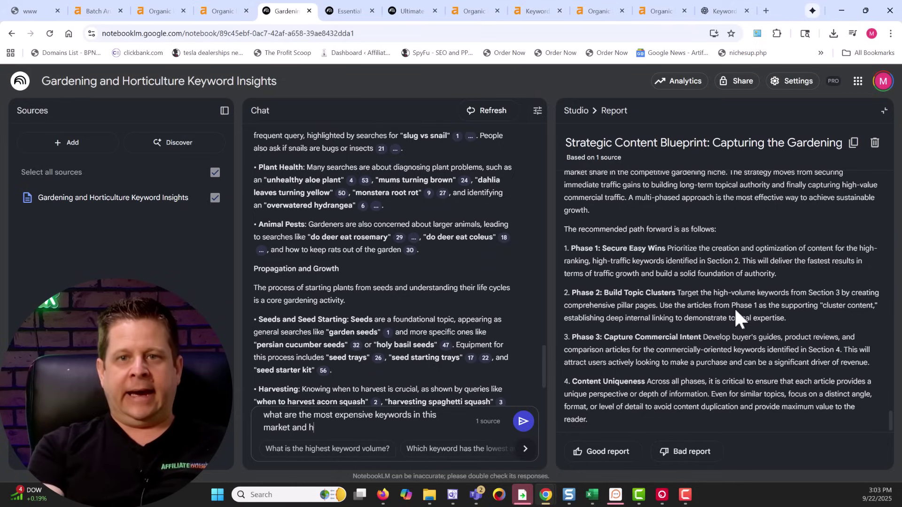
{"action": "type", "text": "ow can i use them to make conten"}
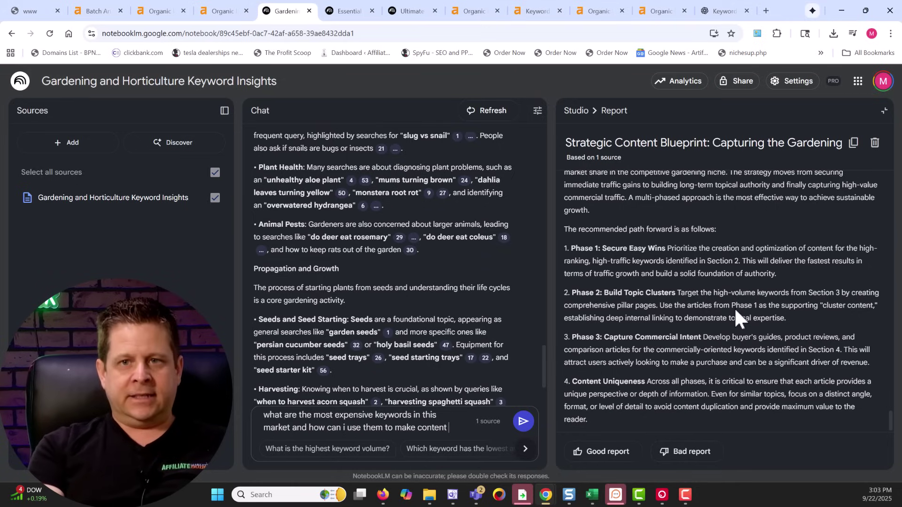
{"action": "type", "text": " that "}
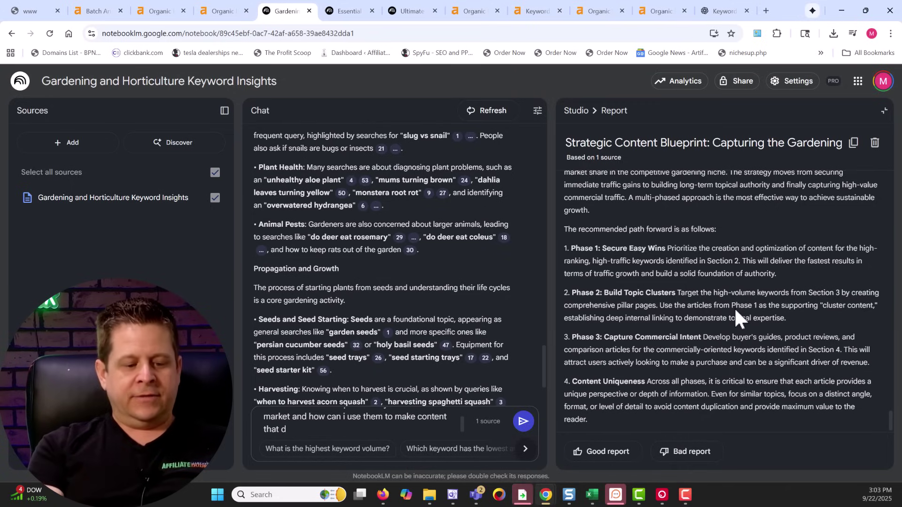
{"action": "type", "text": "drives higher value"}
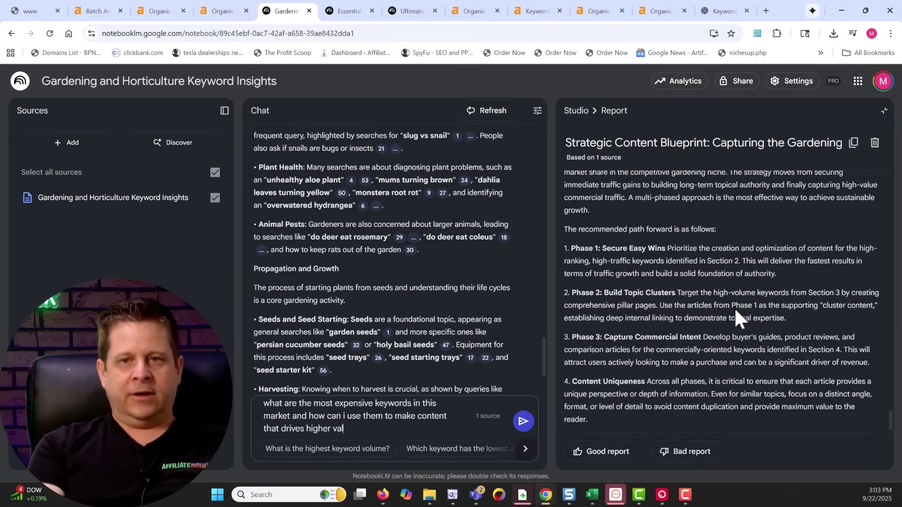
{"action": "key", "text": "Return"}
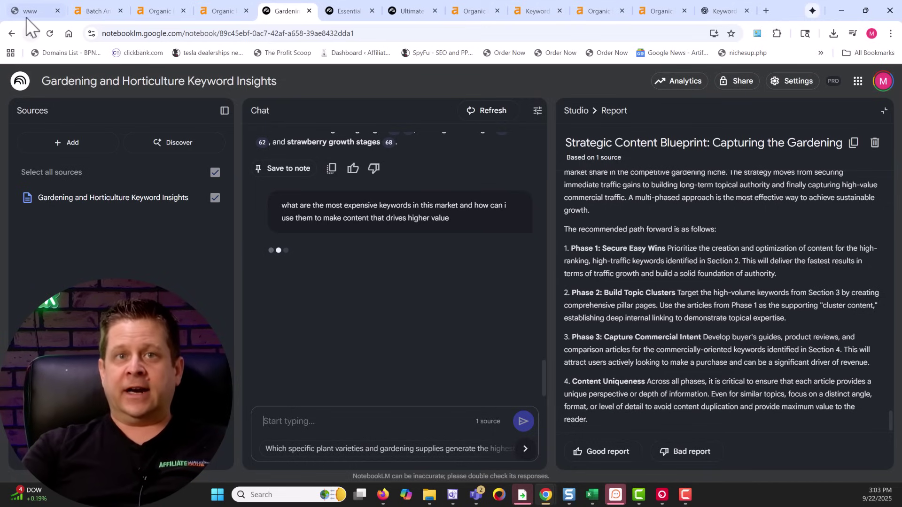
- Switch to the local "www" outline page about using NotebookLM as a keyword tool
{"action": "mouse_move", "coordinate": [27, 17]}
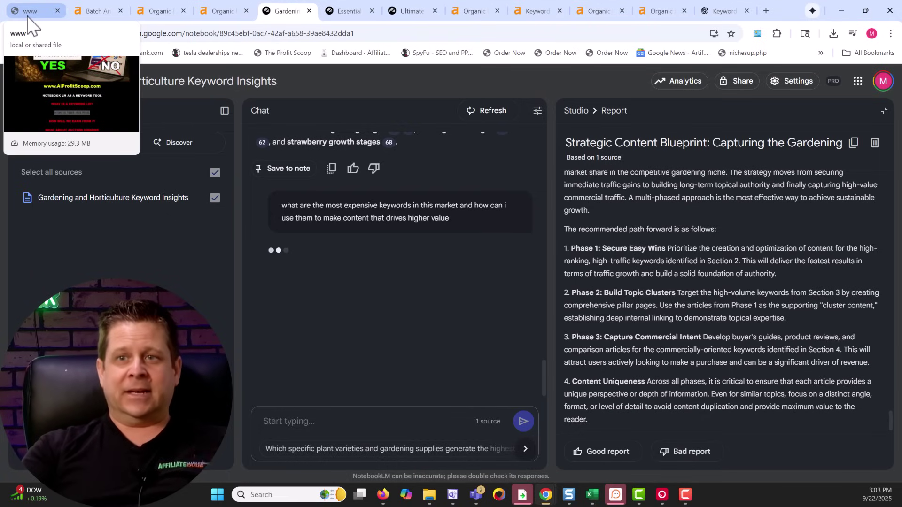
{"action": "left_click", "coordinate": [28, 17]}
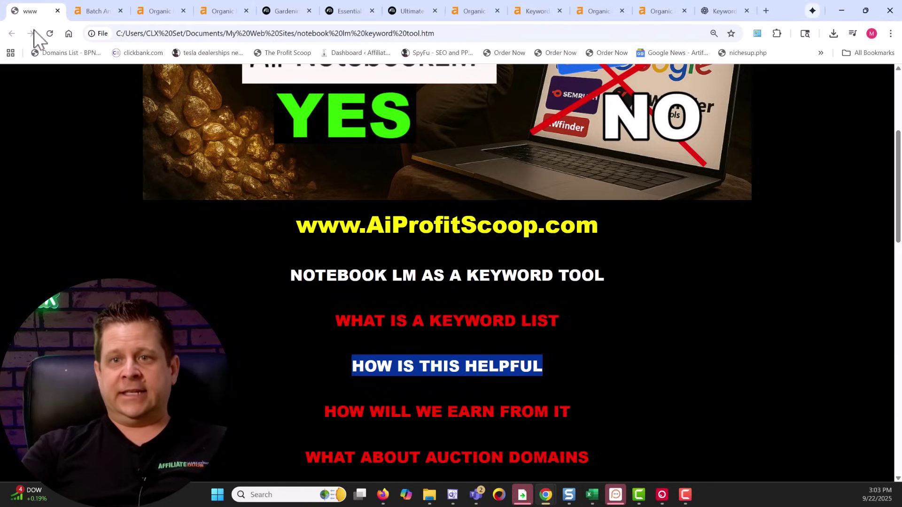
- Highlight the outline headings "HOW WILL WE EARN FROM IT" and "WHAT ABOUT AUCTION DOMAINS" one after the other
{"action": "scroll", "coordinate": [464, 316], "scroll_direction": "down", "scroll_amount": 2}
{"action": "left_click_drag", "start_coordinate": [566, 307], "coordinate": [303, 314]}
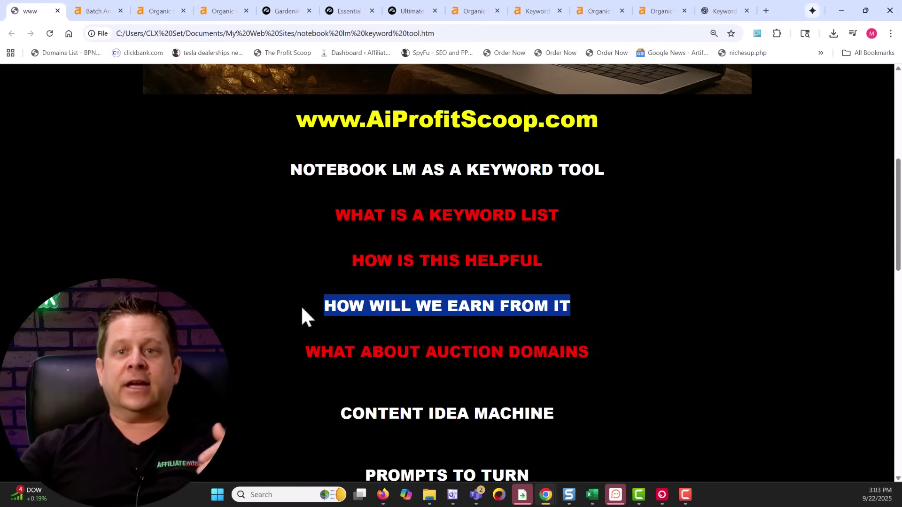
{"action": "left_click", "coordinate": [606, 357]}
{"action": "left_click_drag", "start_coordinate": [325, 372], "coordinate": [305, 350]}
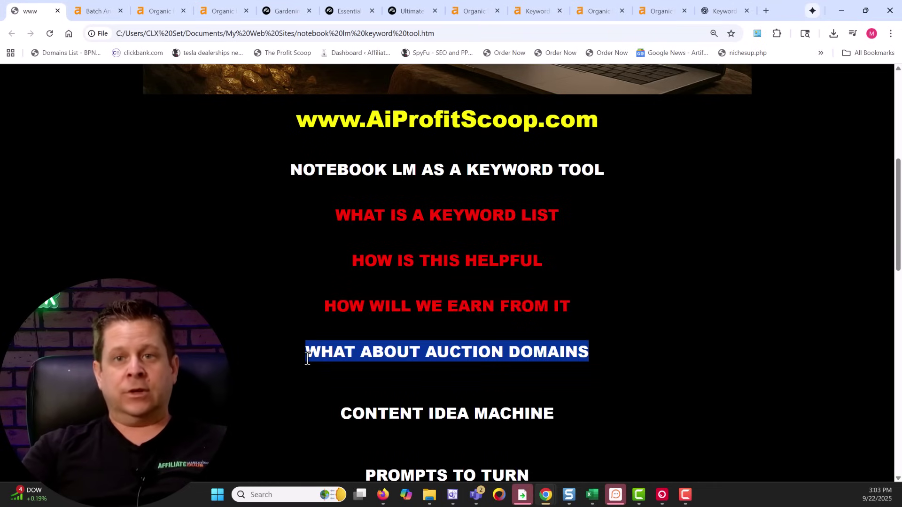
{"action": "left_click", "coordinate": [657, 354]}
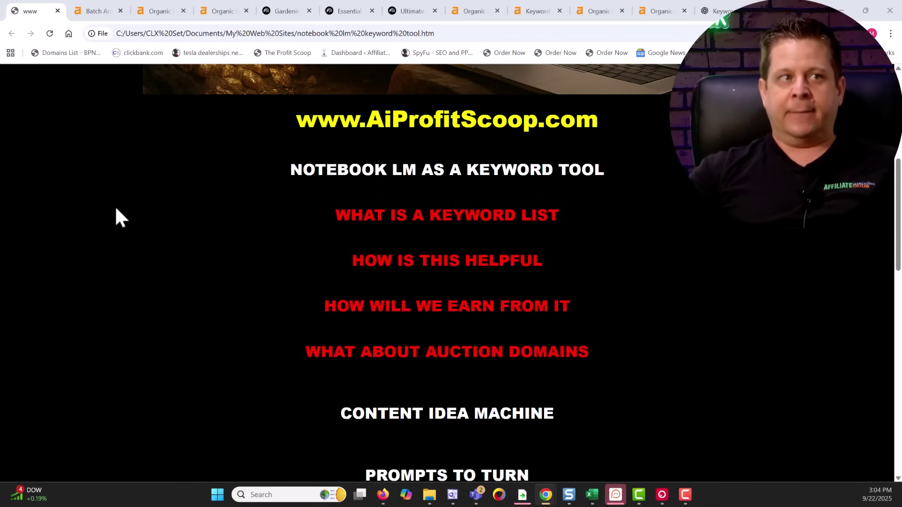
- Switch to Ahrefs, review the tile grout site's organic keywords report, and export its keyword list
{"action": "left_click", "coordinate": [94, 11]}
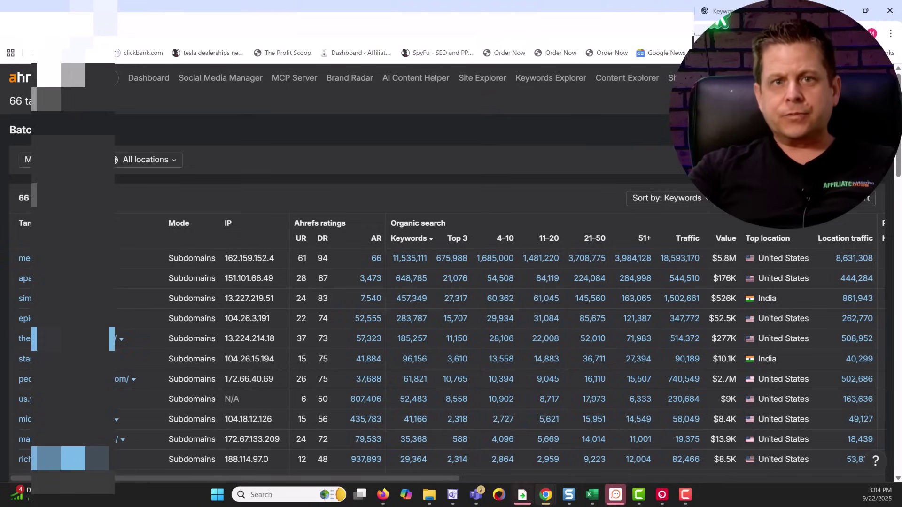
{"action": "left_click", "coordinate": [151, 16]}
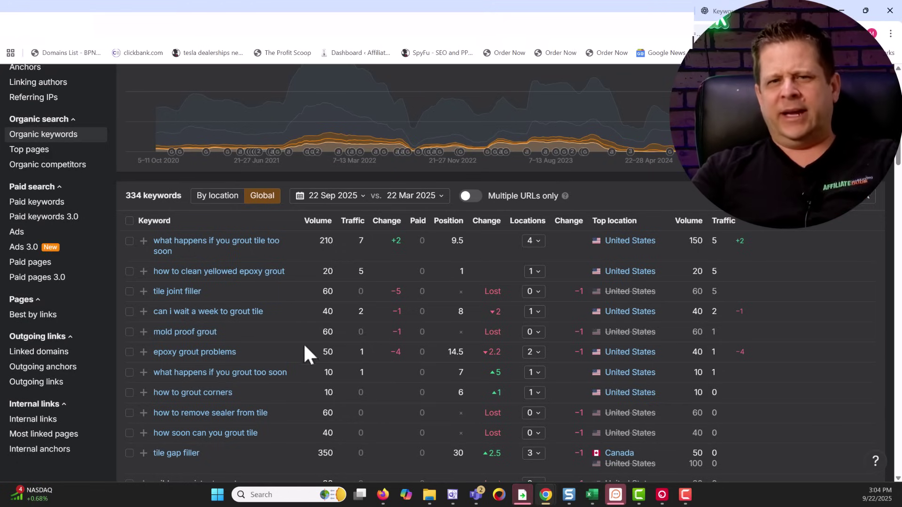
{"action": "scroll", "coordinate": [287, 378], "scroll_direction": "down", "scroll_amount": 1}
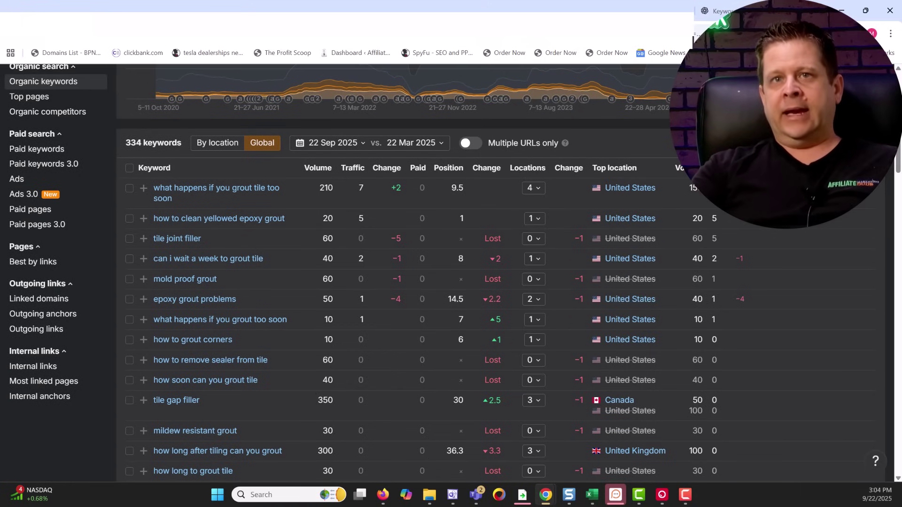
{"action": "scroll", "coordinate": [657, 258], "scroll_direction": "up", "scroll_amount": 3}
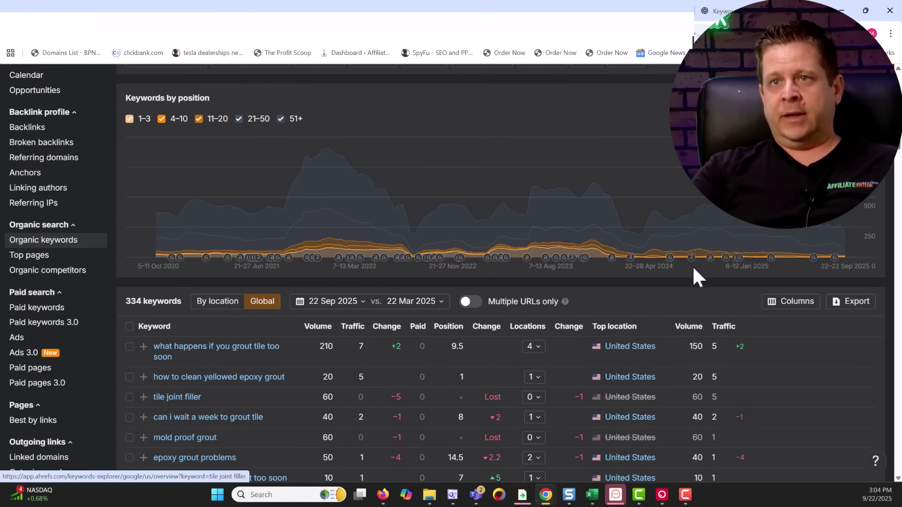
{"action": "left_click", "coordinate": [855, 302]}
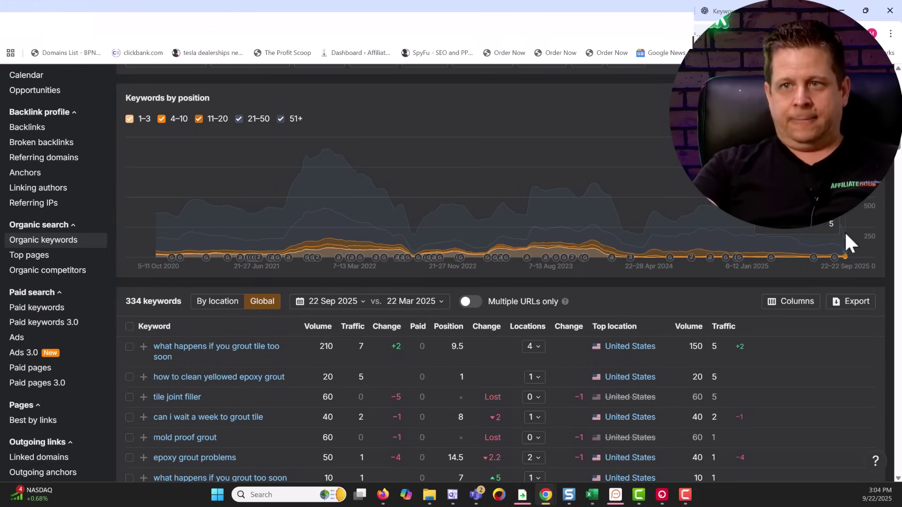
- Open the tile grout site's Top pages report and examine the listed pages with their top keywords
{"action": "left_click", "coordinate": [47, 261]}
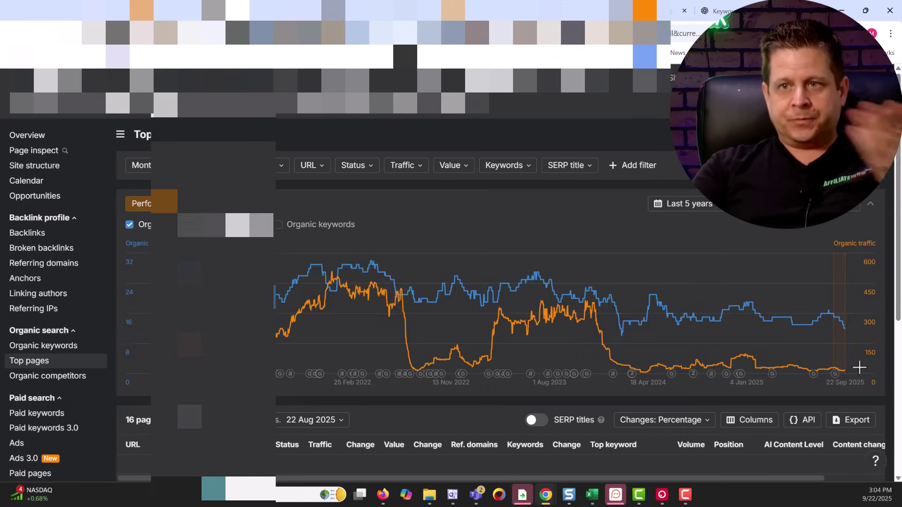
{"action": "scroll", "coordinate": [648, 276], "scroll_direction": "down", "scroll_amount": 7}
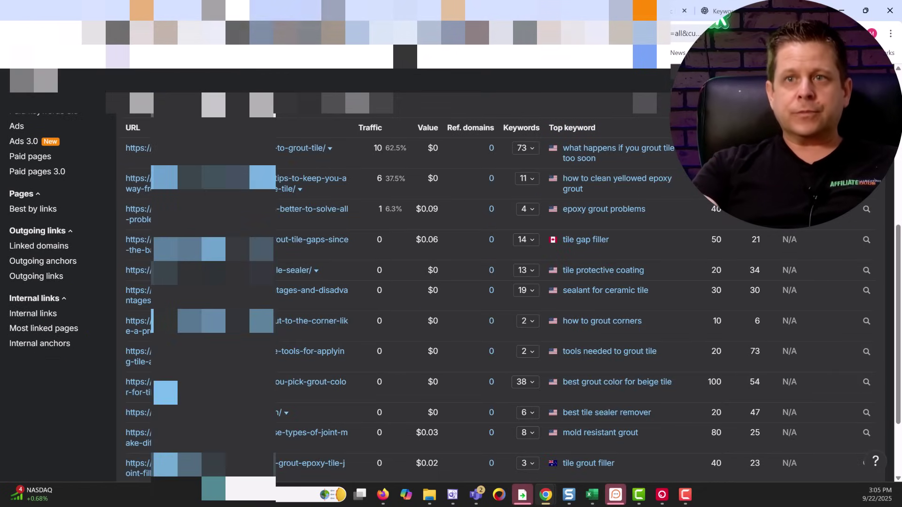
- Switch to NotebookLM, open its home page in a new tab, and create a new notebook
{"action": "left_click", "coordinate": [285, 11]}
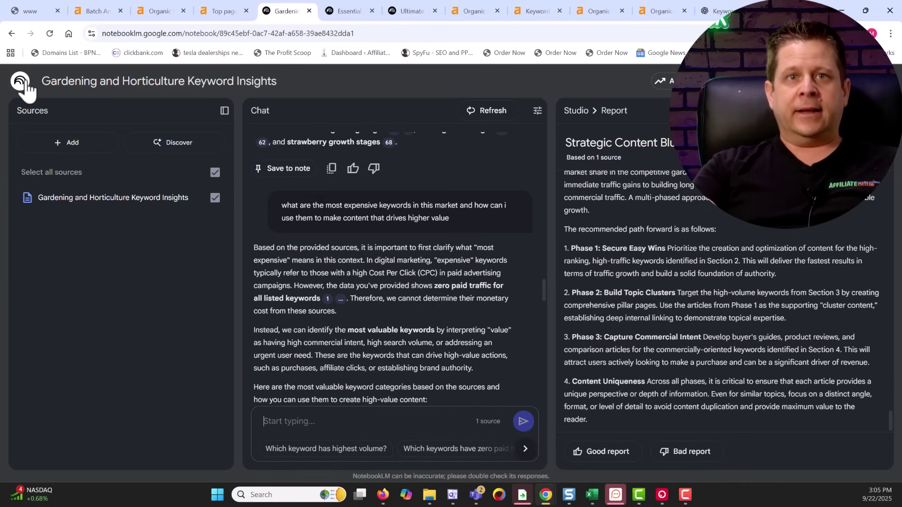
{"action": "right_click", "coordinate": [24, 84]}
{"action": "left_click", "coordinate": [78, 94]}
{"action": "left_click_drag", "start_coordinate": [314, 14], "coordinate": [276, 10]}
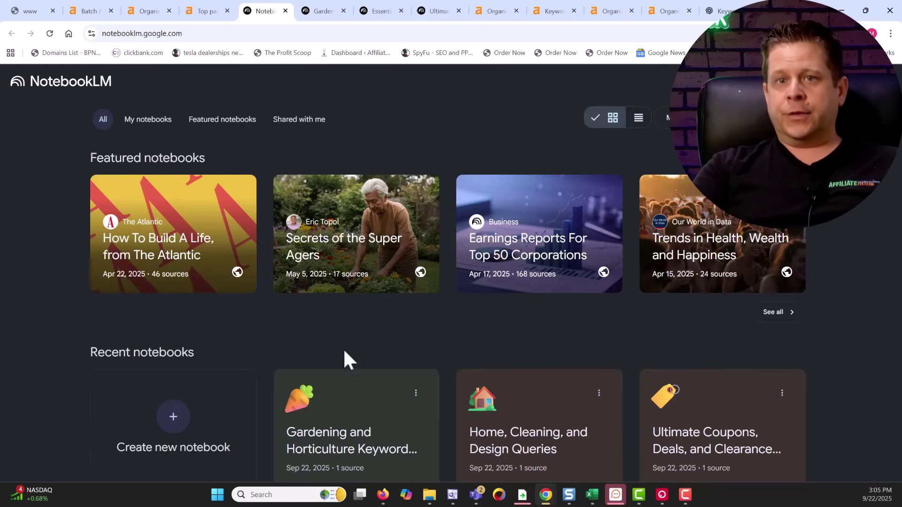
{"action": "scroll", "coordinate": [516, 329], "scroll_direction": "down", "scroll_amount": 2}
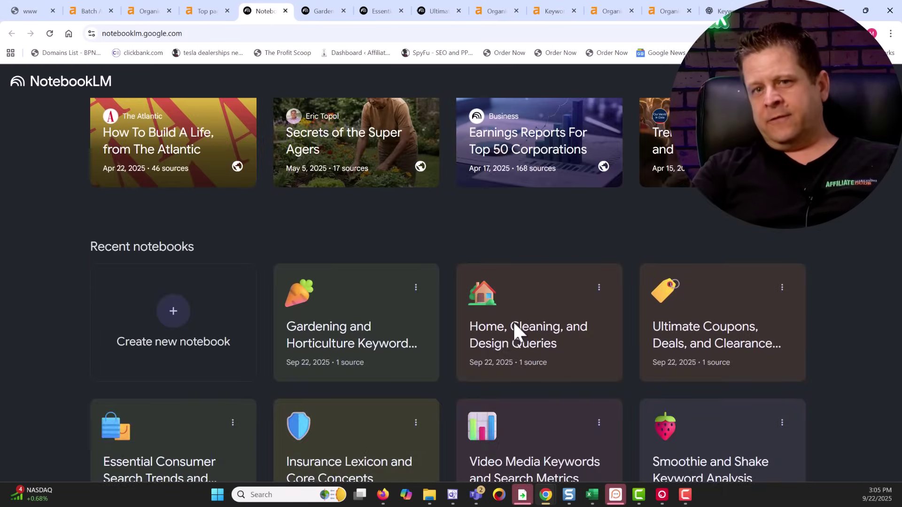
{"action": "left_click", "coordinate": [174, 312]}
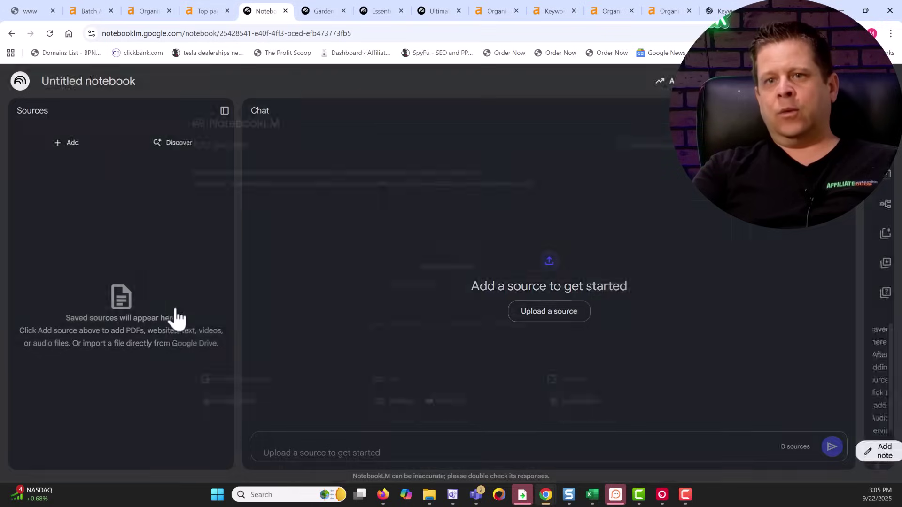
- Open the downloaded tile grout keyword export and insert its rows into the new notebook as a copied-text source
{"action": "left_click", "coordinate": [609, 432]}
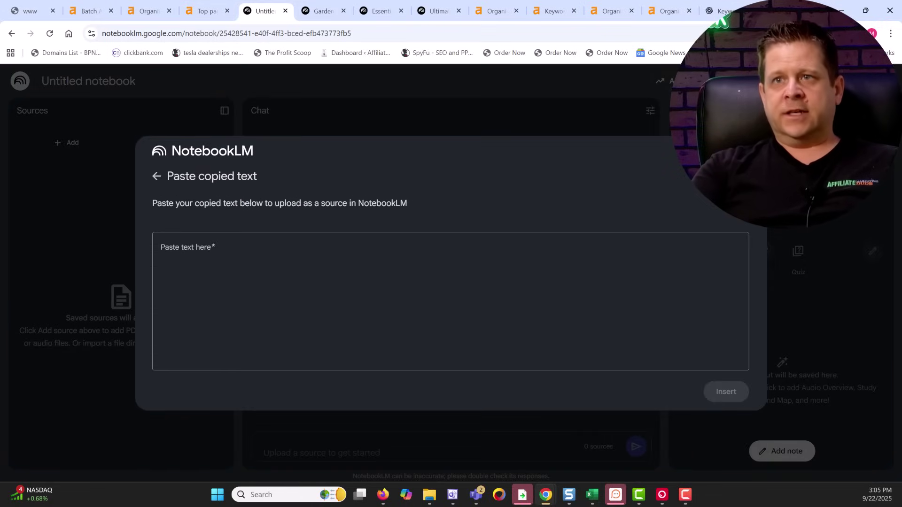
{"action": "left_click", "coordinate": [834, 33]}
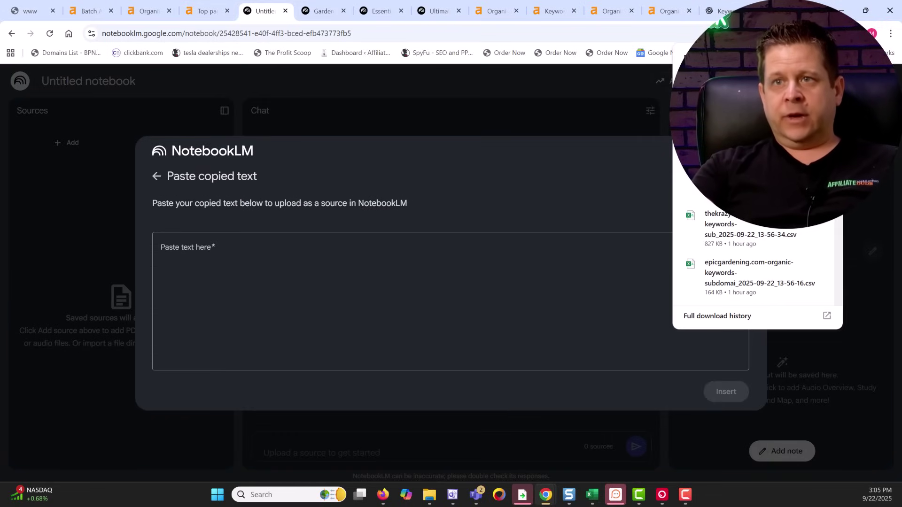
{"action": "left_click", "coordinate": [760, 89]}
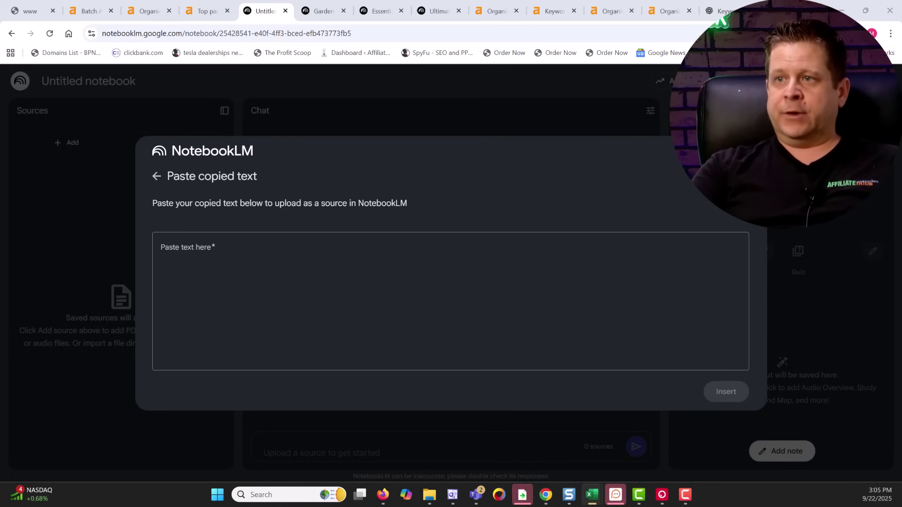
{"action": "left_click", "coordinate": [582, 306]}
{"action": "key", "text": "ctrl+v"}
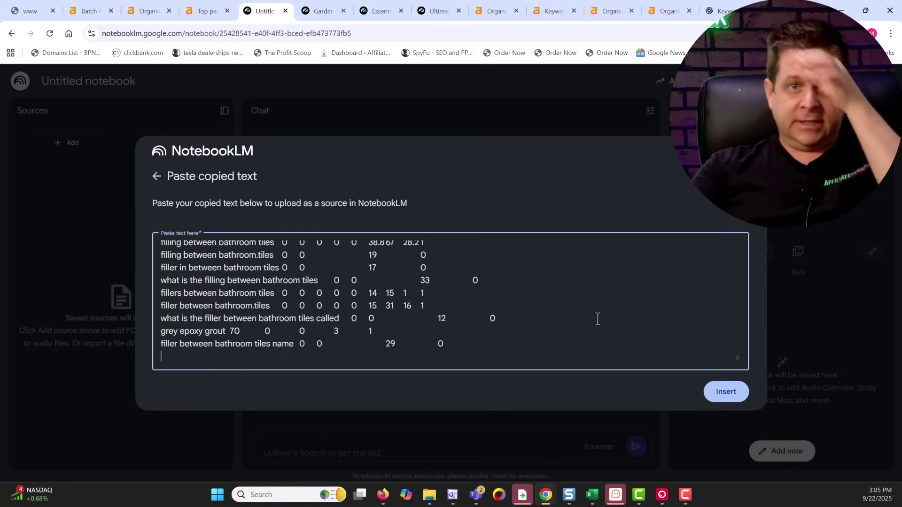
{"action": "left_click", "coordinate": [726, 392]}
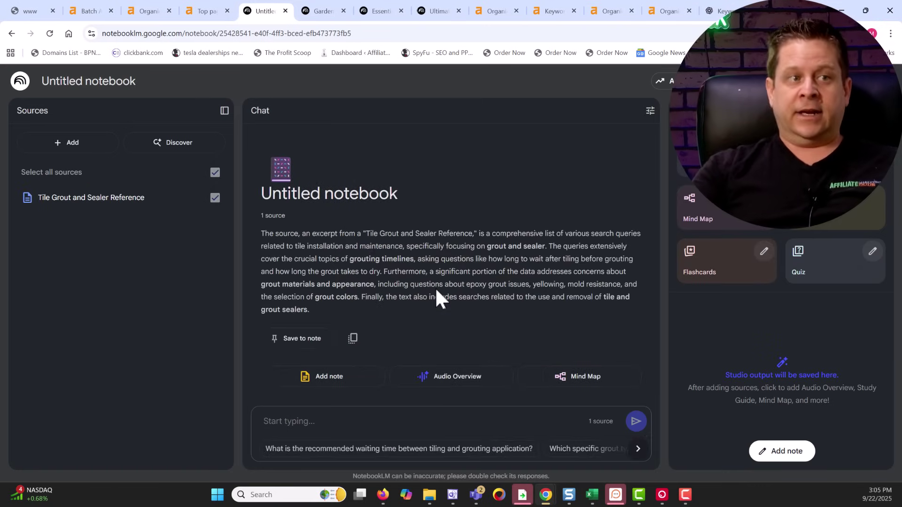
- Generate a mind map from the tile grout source and open it
{"action": "left_click", "coordinate": [710, 226]}
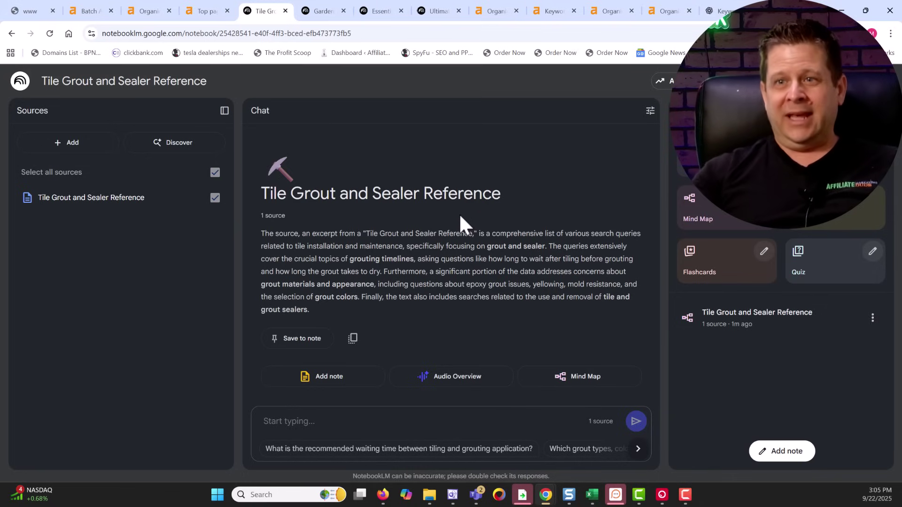
{"action": "left_click", "coordinate": [754, 320]}
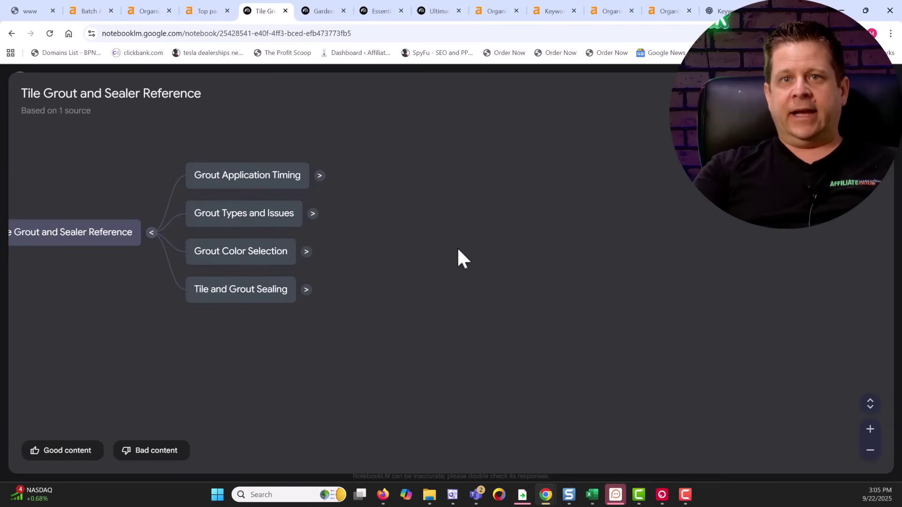
- Expand the mind map's Grout Application Timing, Tile and Grout Sealing, and Sealer Removal branches, and return to the Studio overview
{"action": "left_click_drag", "start_coordinate": [458, 249], "coordinate": [614, 260]}
{"action": "left_click", "coordinate": [476, 186]}
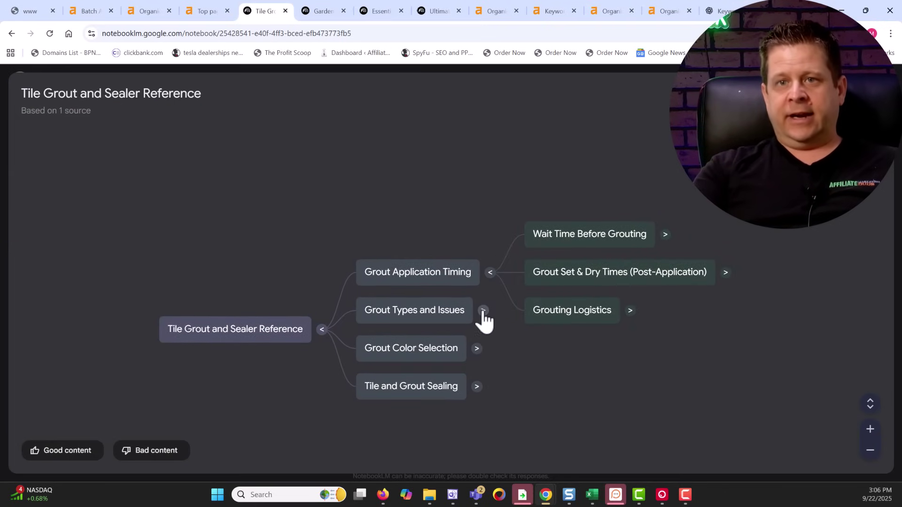
{"action": "left_click", "coordinate": [477, 387]}
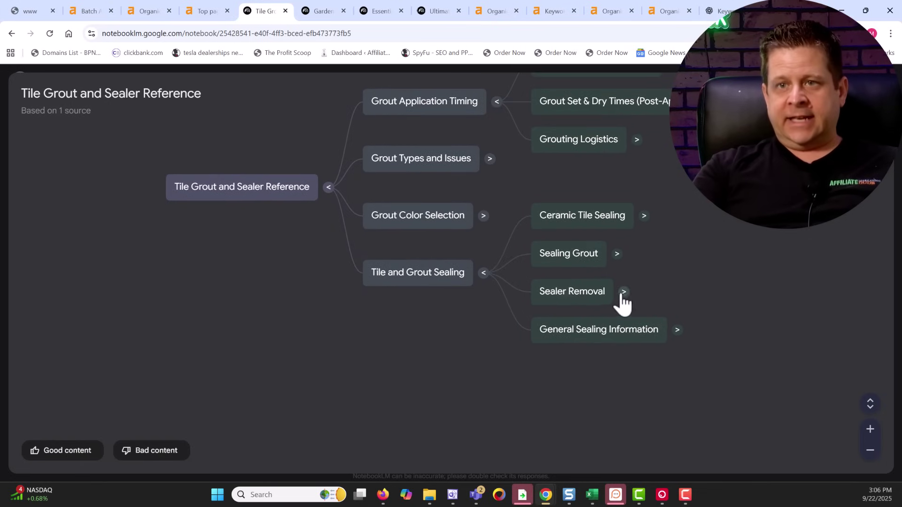
{"action": "left_click", "coordinate": [623, 293]}
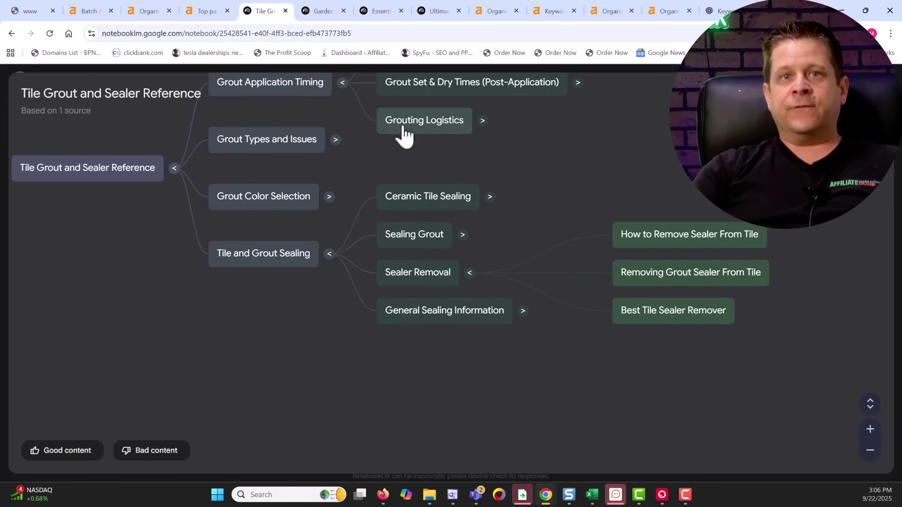
{"action": "key", "text": "Escape"}
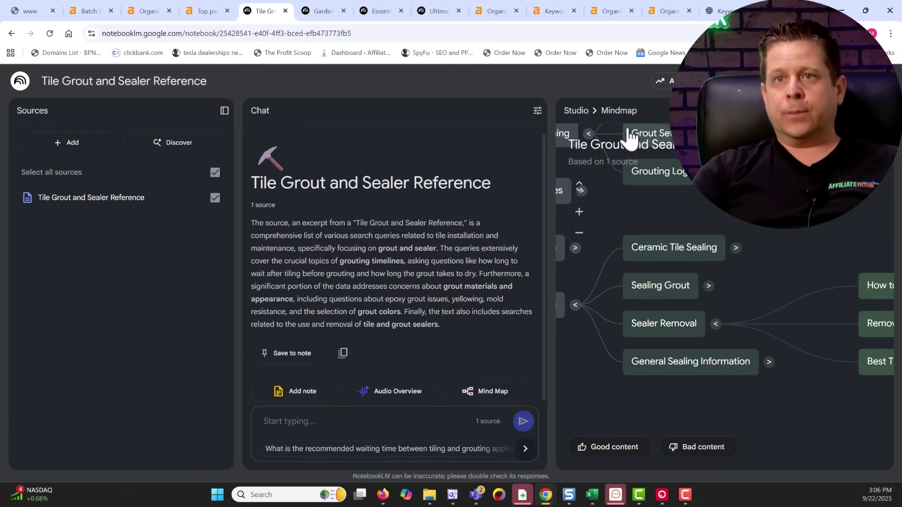
{"action": "left_click", "coordinate": [575, 113]}
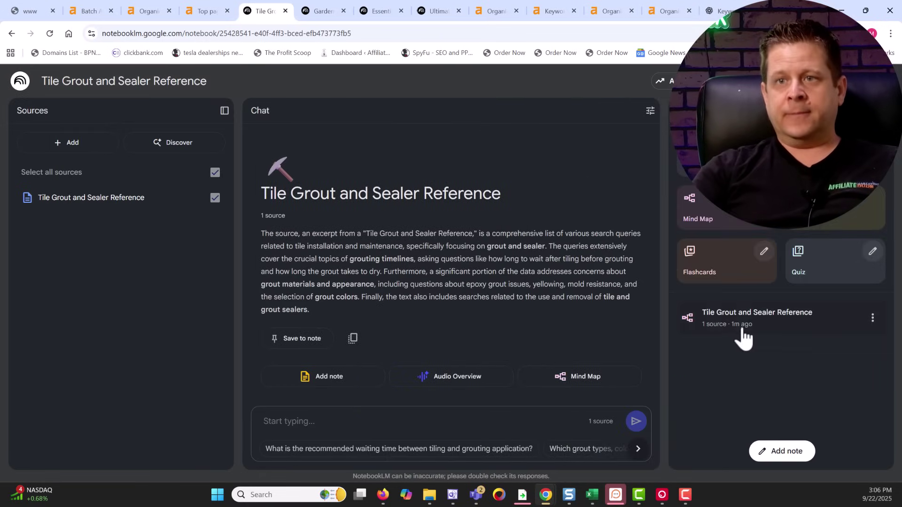
- Generate flashcards and a quiz from the tile grout source
{"action": "left_click", "coordinate": [723, 277]}
{"action": "left_click", "coordinate": [832, 254]}
- Generate a custom report from the tile grout source with the description "give me a full content strategy for this niche and the keywords provided"
{"action": "left_click", "coordinate": [813, 207]}
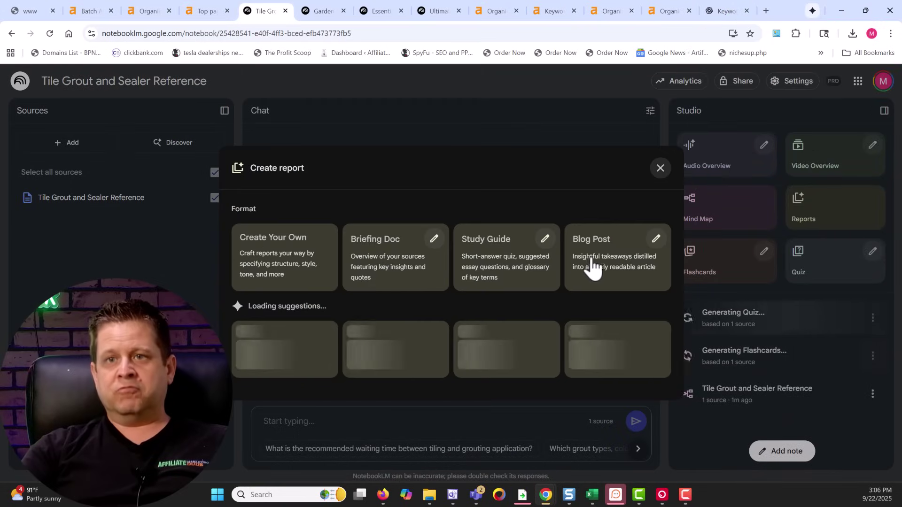
{"action": "left_click", "coordinate": [273, 267]}
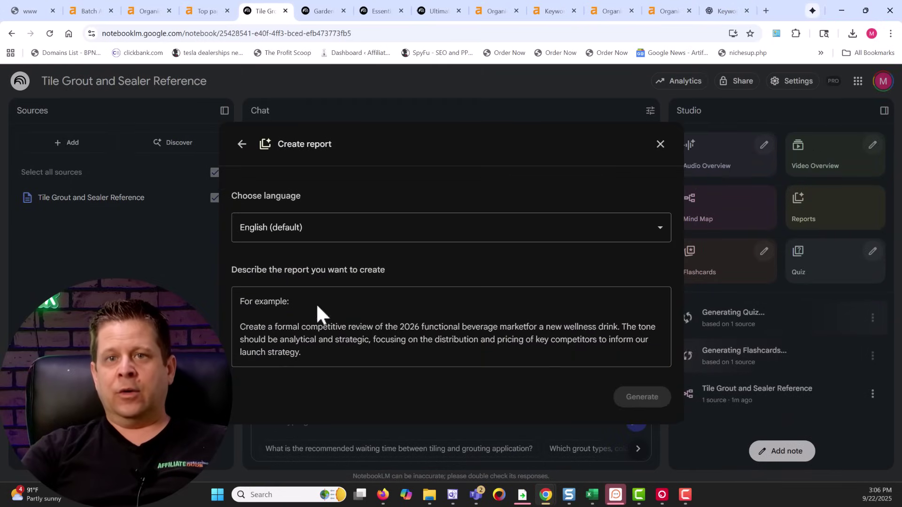
{"action": "left_click", "coordinate": [249, 305]}
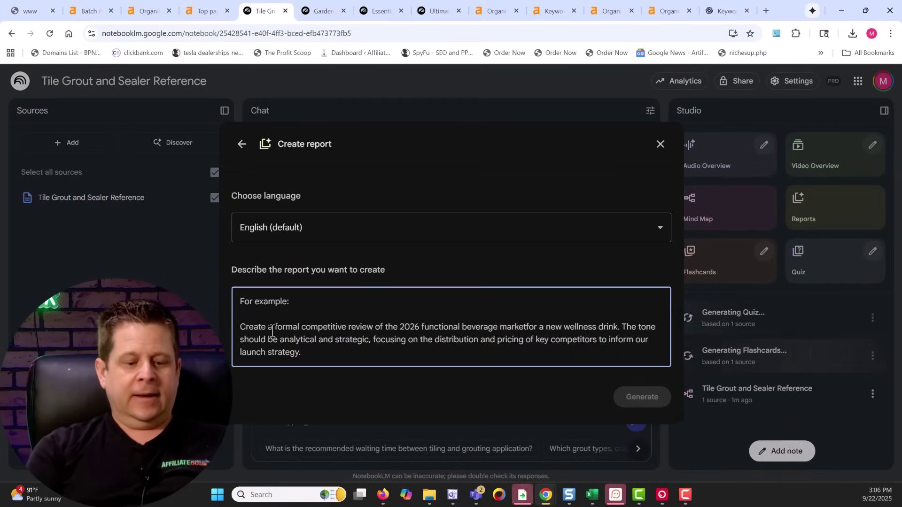
{"action": "type", "text": "give me a f"}
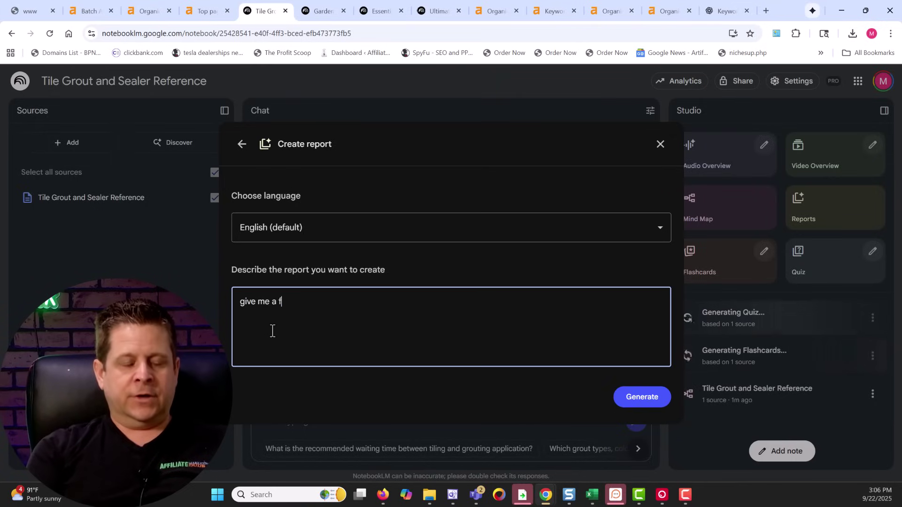
{"action": "type", "text": "ull content stra"}
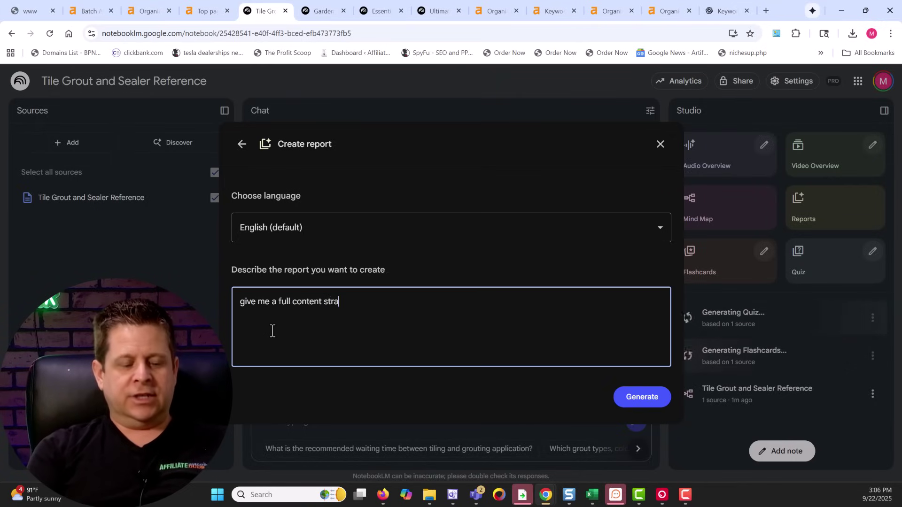
{"action": "type", "text": "tegy for t"}
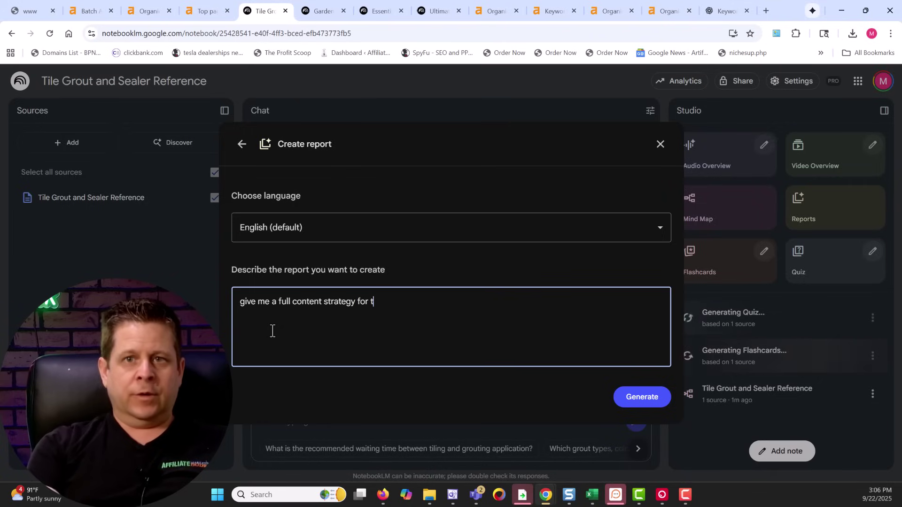
{"action": "type", "text": "his niche and the"}
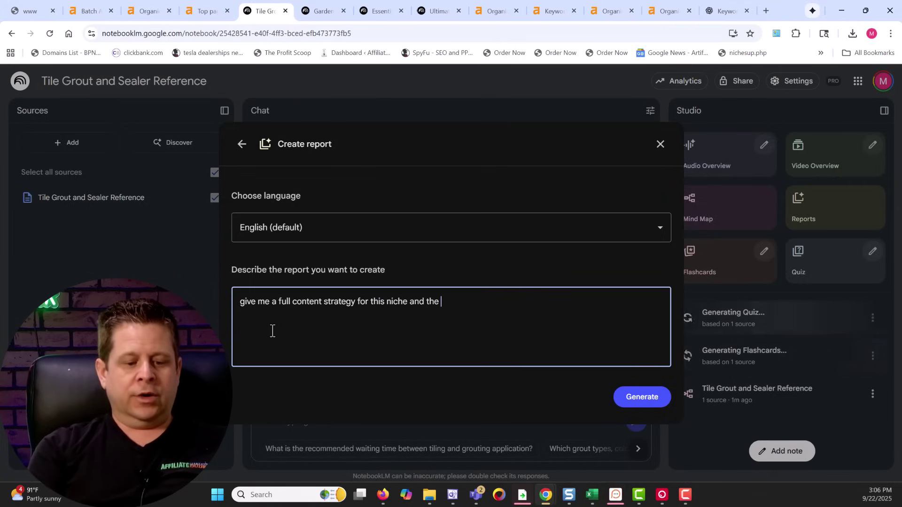
{"action": "type", "text": " keywords pro"}
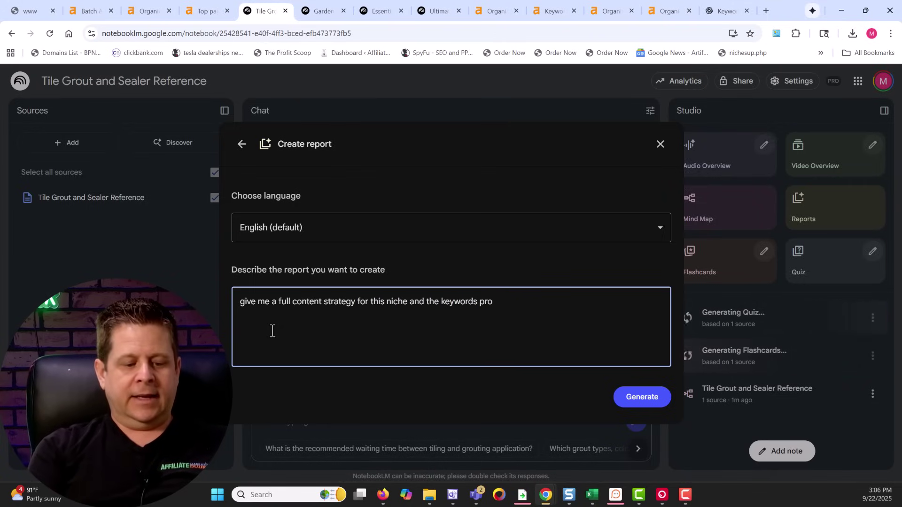
{"action": "type", "text": "vided"}
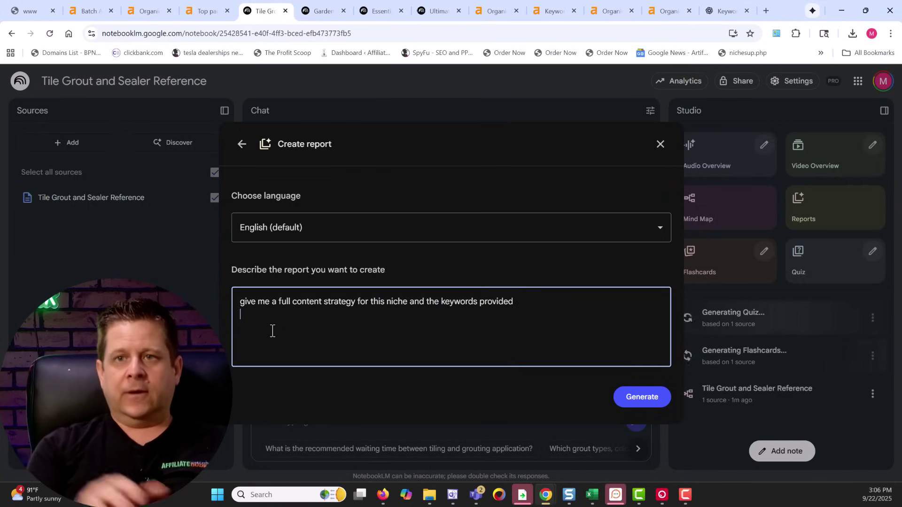
{"action": "left_click", "coordinate": [630, 397]}
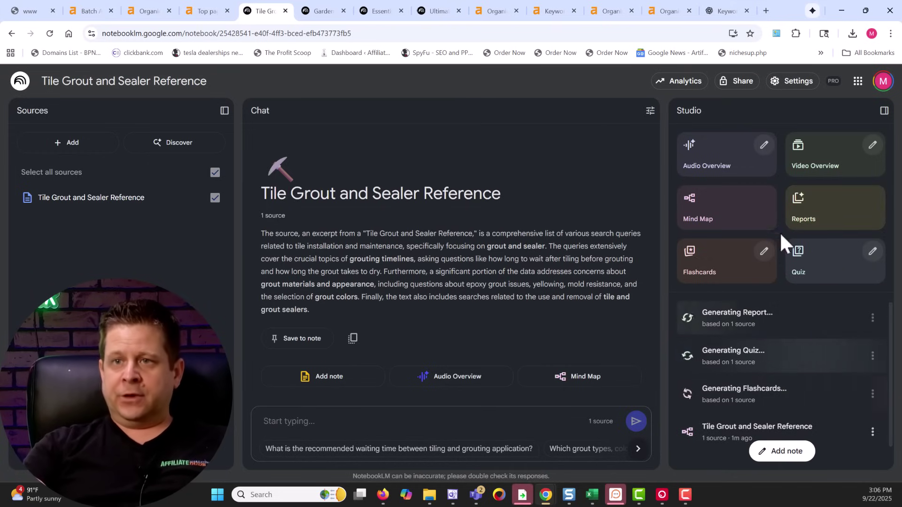
{"action": "scroll", "coordinate": [801, 397], "scroll_direction": "down", "scroll_amount": 1}
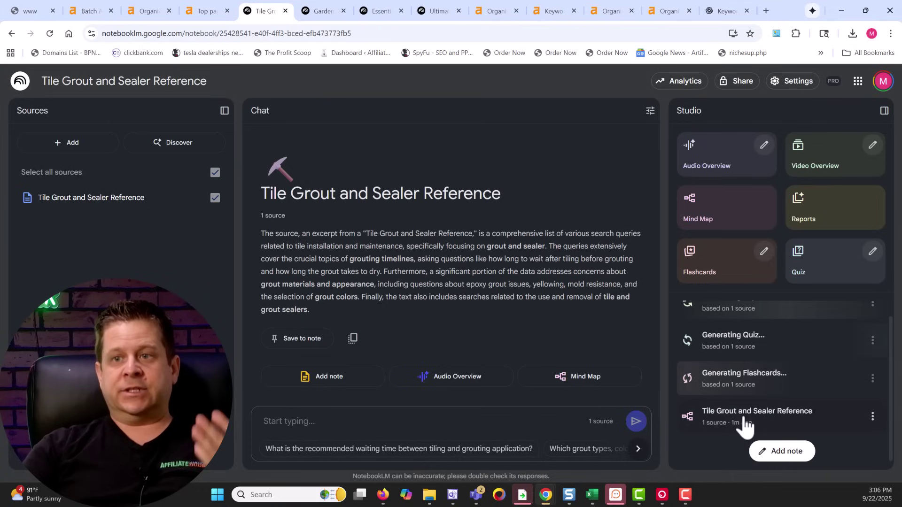
{"action": "scroll", "coordinate": [744, 409], "scroll_direction": "up", "scroll_amount": 1}
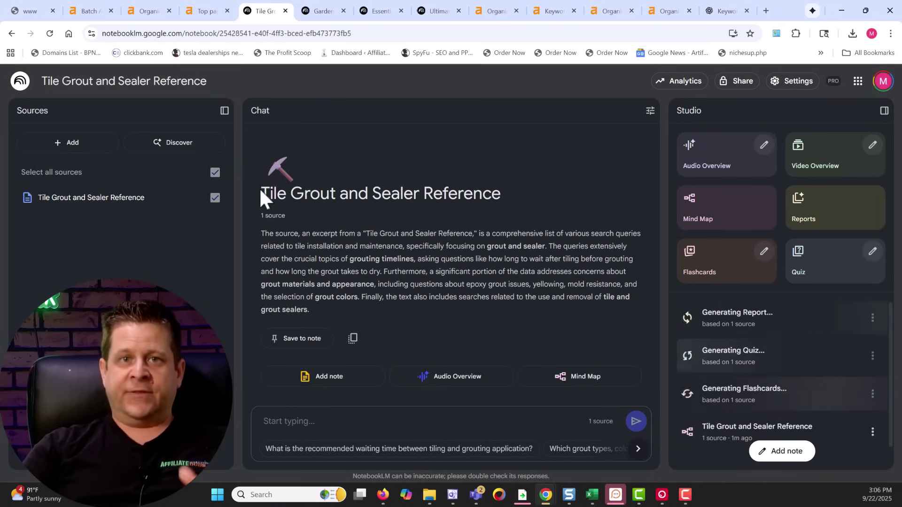
- Ask the notebook chat "based on these keywords what are some good affiliate offers"
{"action": "left_click", "coordinate": [390, 421]}
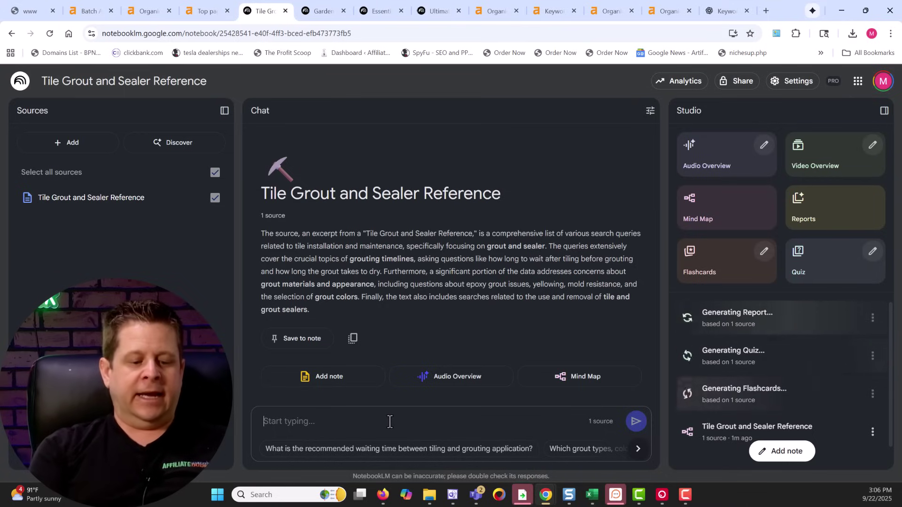
{"action": "type", "text": "ha"}
{"action": "key", "text": "BackSpace"}
{"action": "key", "text": "BackSpace"}
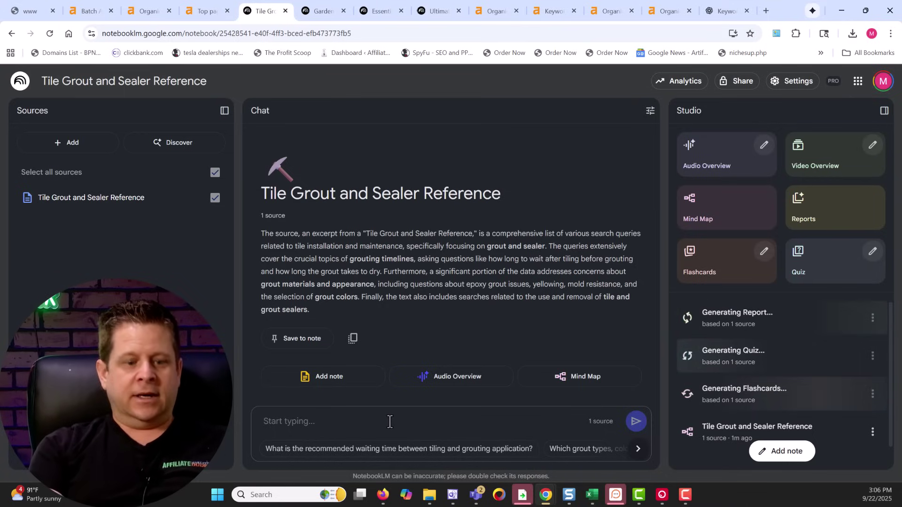
{"action": "type", "text": "based on these "}
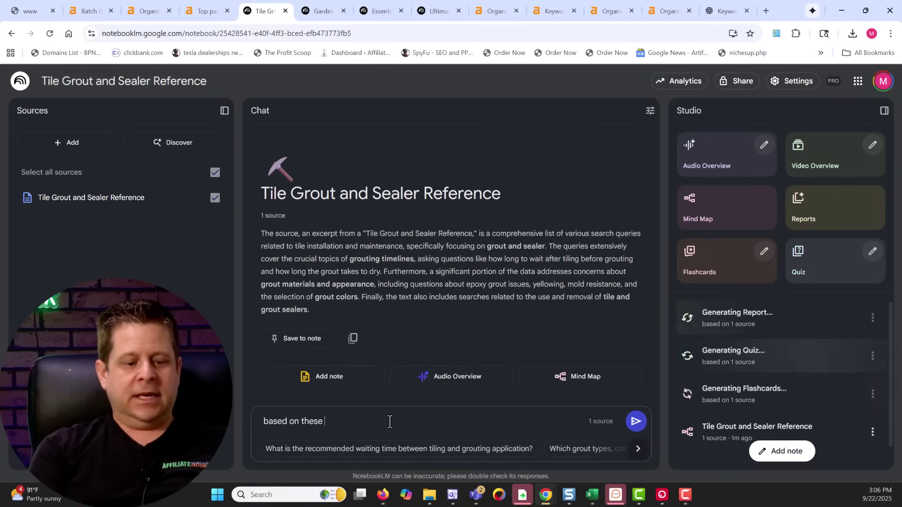
{"action": "type", "text": "keywords what are "}
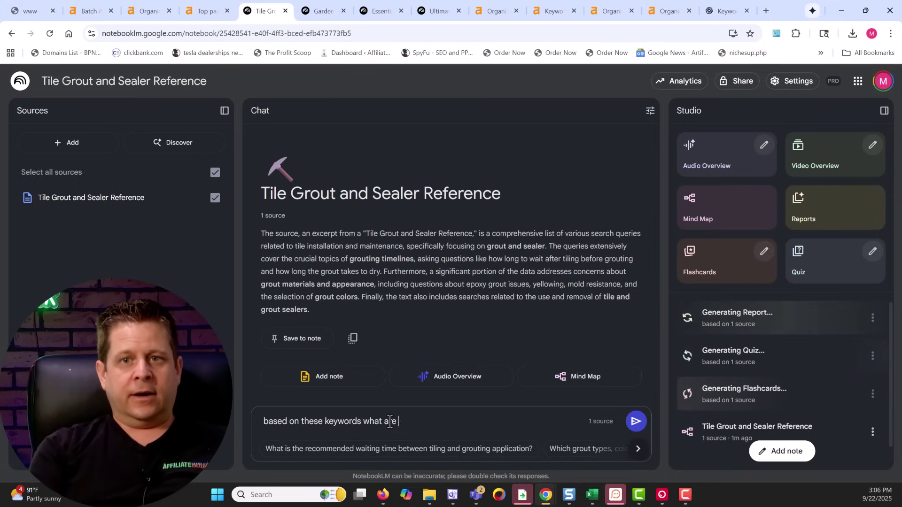
{"action": "type", "text": "some good affi"}
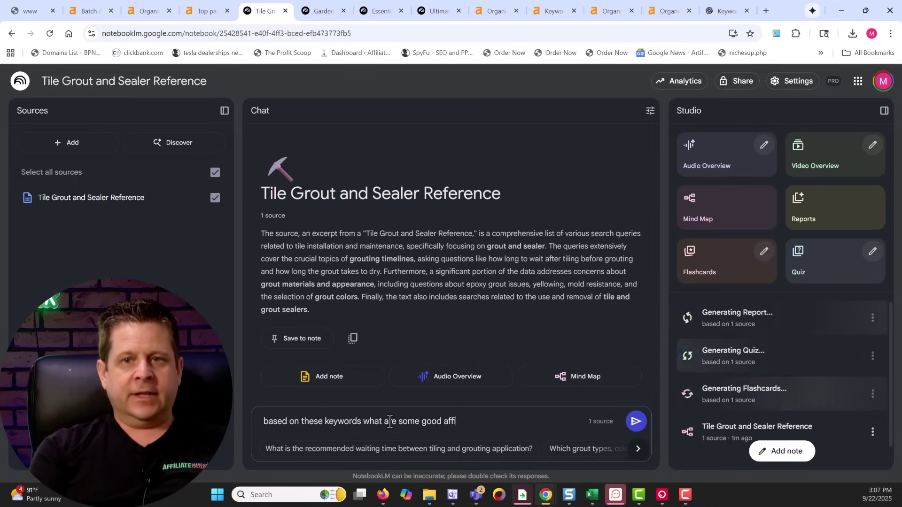
{"action": "type", "text": "liate offers"}
{"action": "key", "text": "Return"}
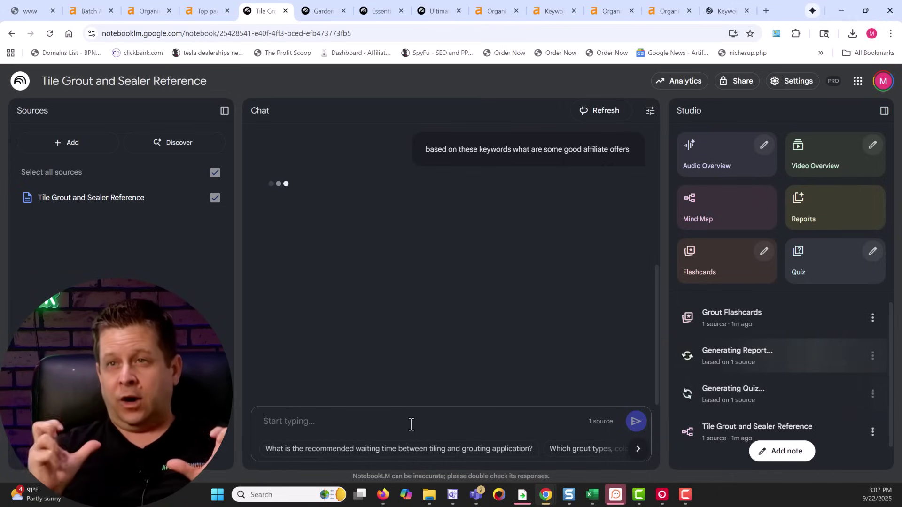
- Switch to the ChatGPT keyword conversation and send the prompt "now make a long tail list"
{"action": "left_click", "coordinate": [717, 14]}
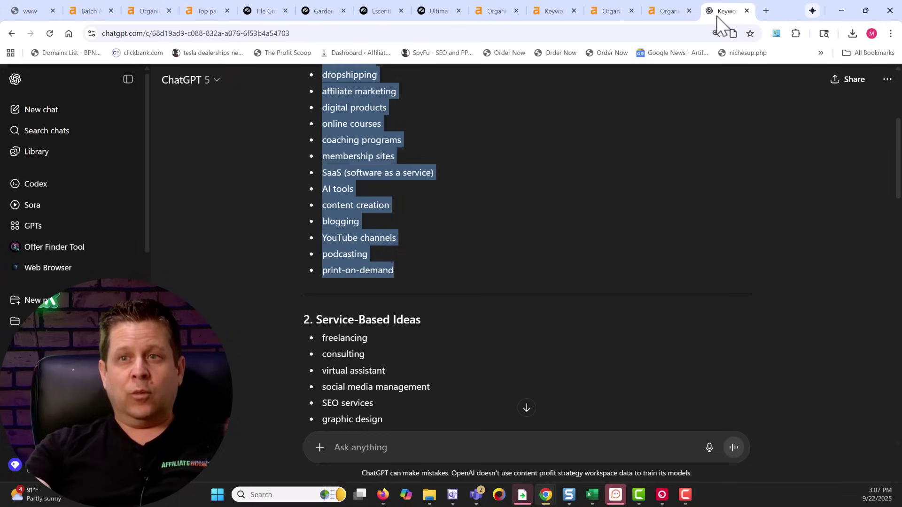
{"action": "left_click", "coordinate": [445, 444]}
{"action": "type", "text": "now make a"}
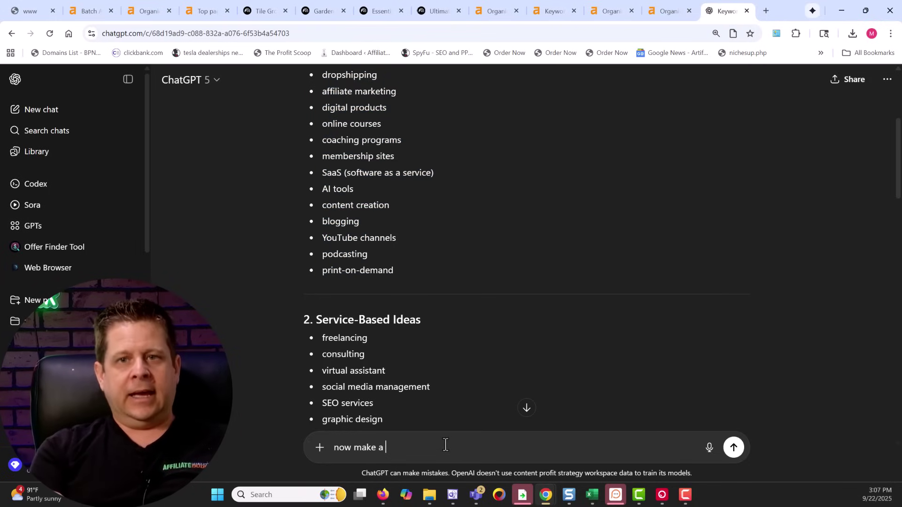
{"action": "type", "text": " long tail l"}
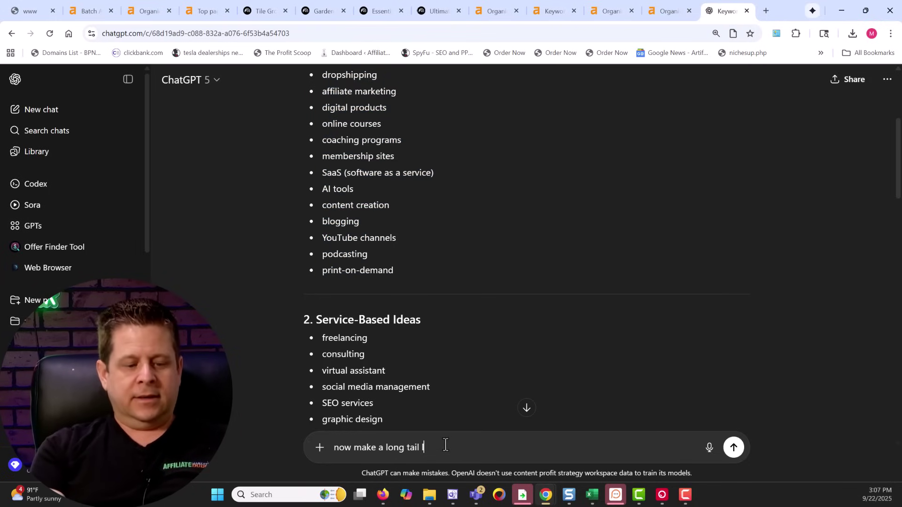
{"action": "type", "text": "ist"}
{"action": "key", "text": "Return"}
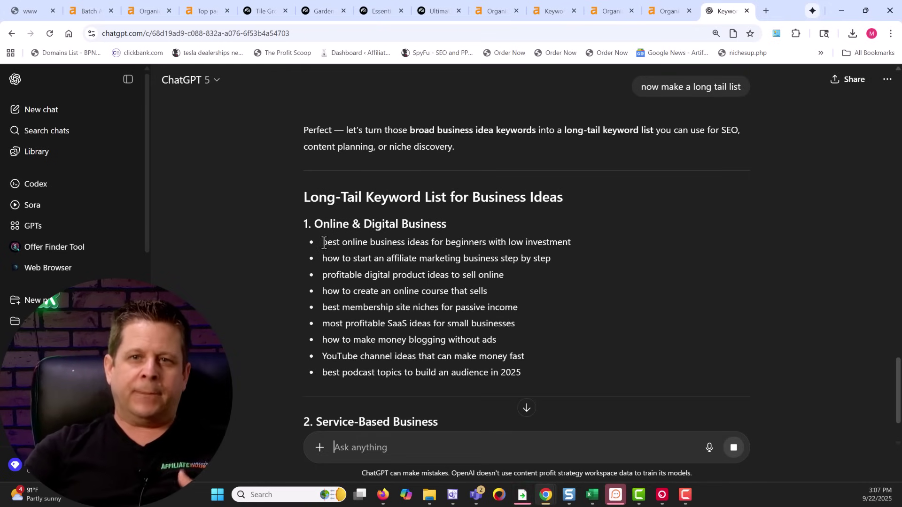
- Copy the long-tail keywords under Online & Digital Business and search for them in Ahrefs Keywords Explorer for the United States
{"action": "left_click_drag", "start_coordinate": [323, 243], "coordinate": [532, 376]}
{"action": "key", "text": "ctrl+c"}
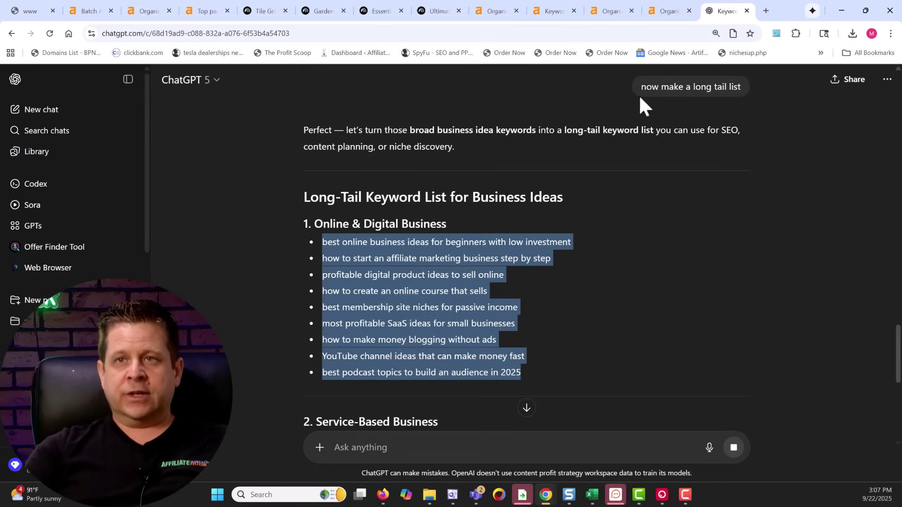
{"action": "left_click", "coordinate": [667, 13]}
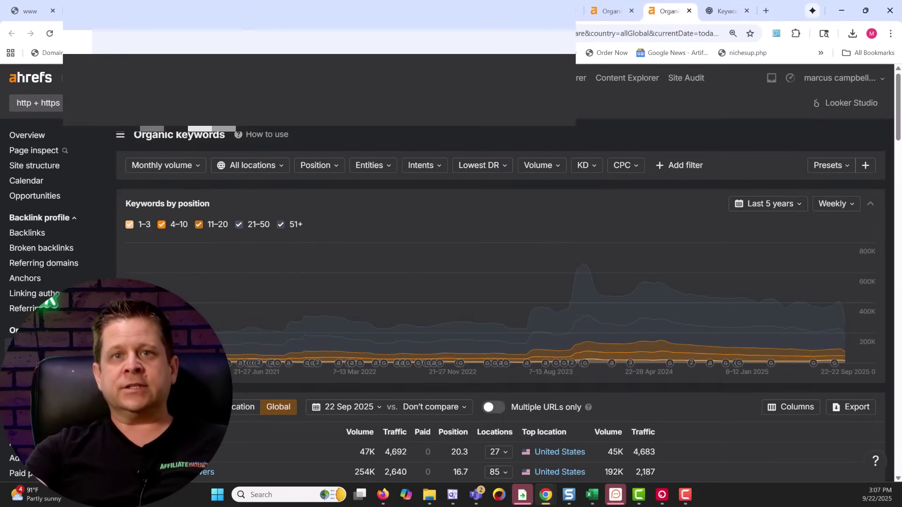
{"action": "left_click", "coordinate": [540, 81]}
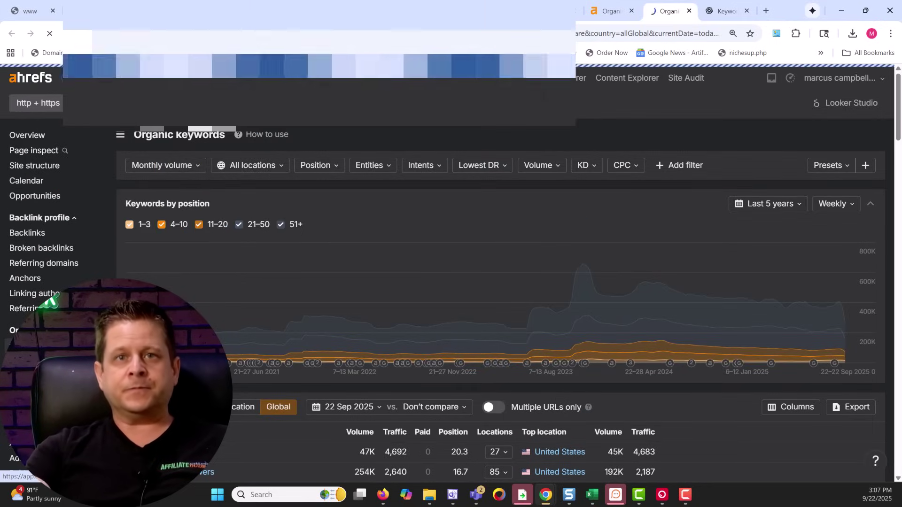
{"action": "left_click", "coordinate": [521, 281]}
{"action": "key", "text": "ctrl+v"}
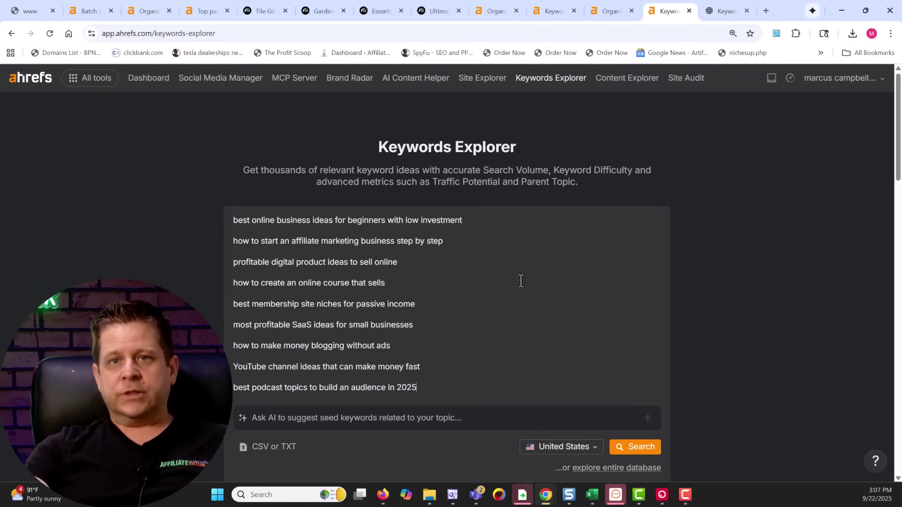
{"action": "left_click", "coordinate": [640, 446]}
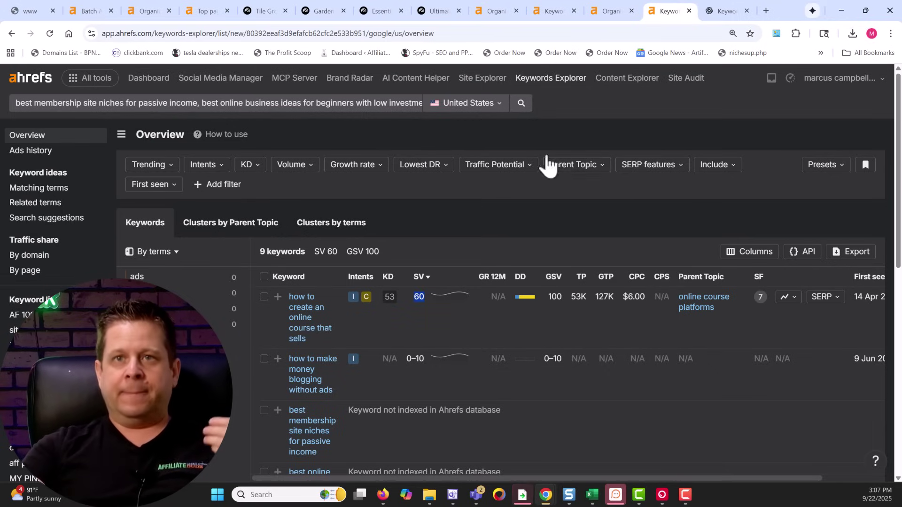
- Review the NotebookLM keyword tool outline page, from auction domains and the content idea machine to the prompts for turning keyword lists into gold
{"action": "left_click", "coordinate": [33, 12]}
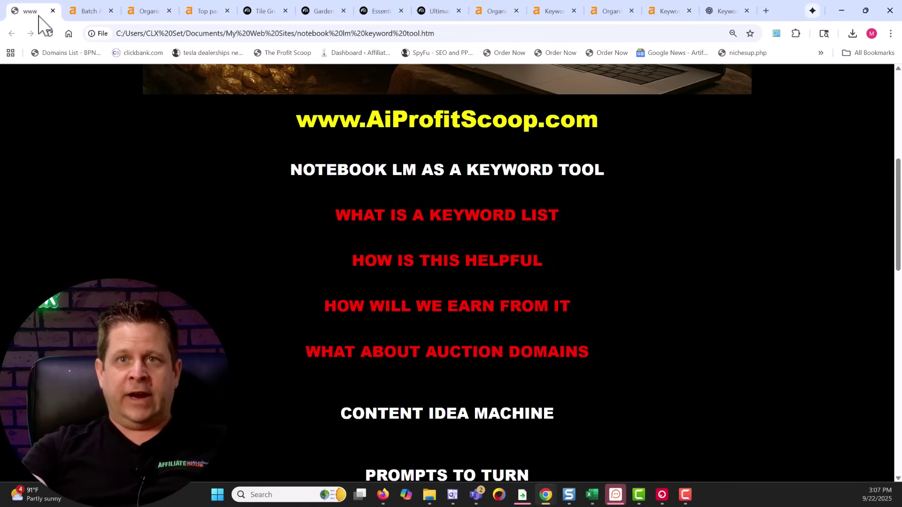
{"action": "left_click_drag", "start_coordinate": [621, 357], "coordinate": [295, 356]}
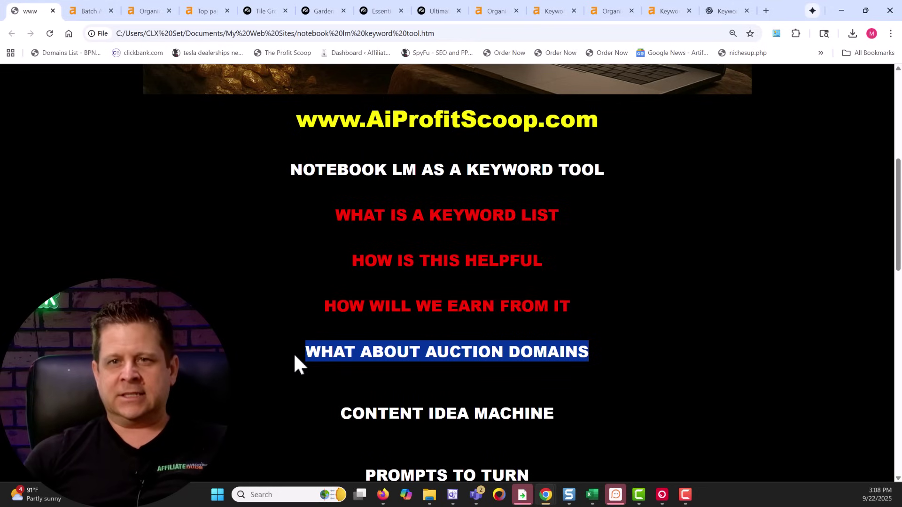
{"action": "scroll", "coordinate": [369, 347], "scroll_direction": "down", "scroll_amount": 5}
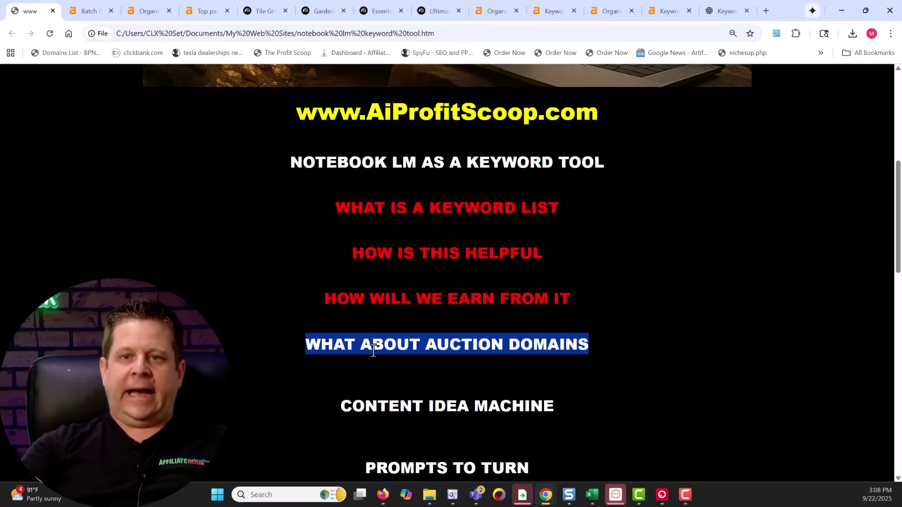
{"action": "left_click_drag", "start_coordinate": [556, 202], "coordinate": [344, 197]}
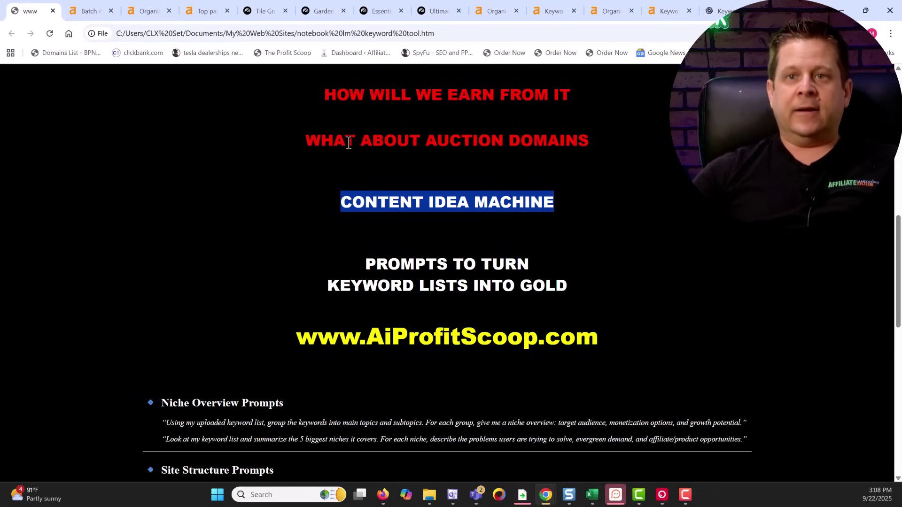
{"action": "left_click_drag", "start_coordinate": [585, 284], "coordinate": [362, 263]}
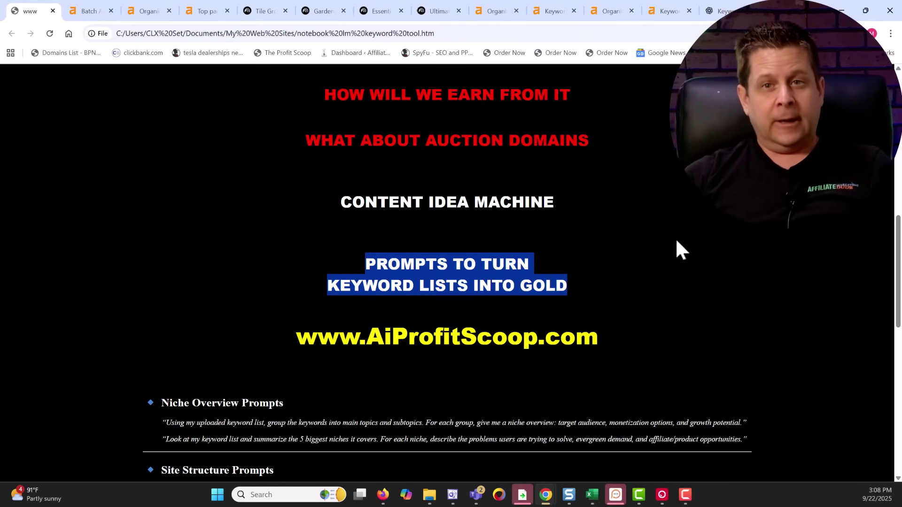
{"action": "left_click_drag", "start_coordinate": [621, 345], "coordinate": [277, 346]}
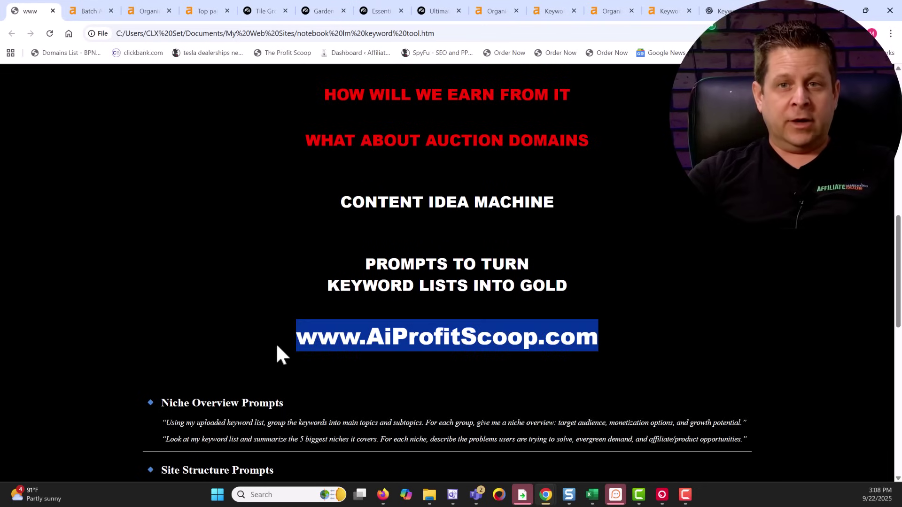
{"action": "left_click", "coordinate": [713, 329]}
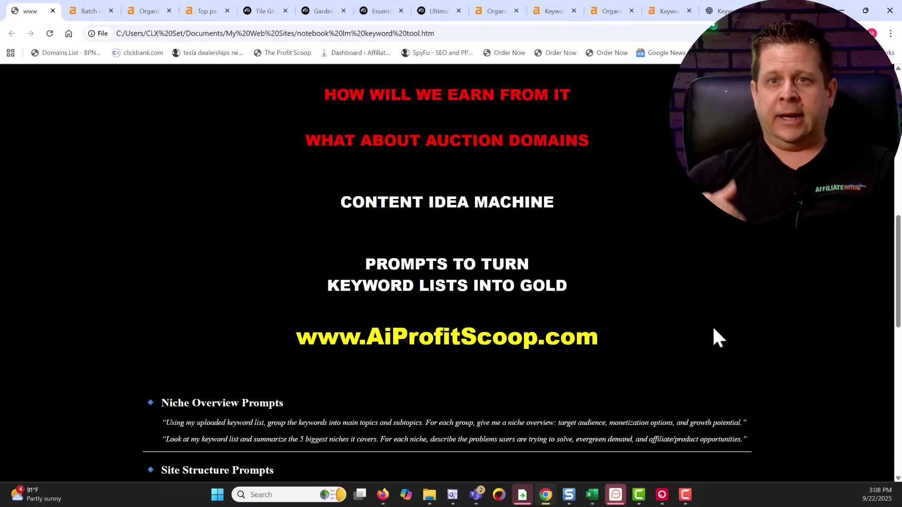
{"action": "scroll", "coordinate": [647, 323], "scroll_direction": "down", "scroll_amount": 2}
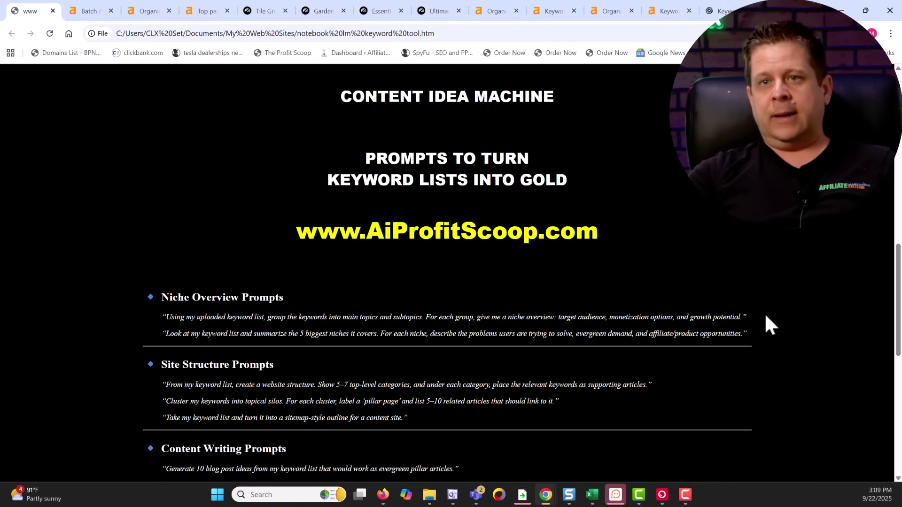
- Copy the first niche overview prompt, which groups keywords into main topics and subtopics, and send it in the Tile Grout and Sealer Reference notebook chat
{"action": "left_click_drag", "start_coordinate": [766, 316], "coordinate": [218, 316]}
{"action": "left_click_drag", "start_coordinate": [155, 315], "coordinate": [736, 317]}
{"action": "key", "text": "ctrl+c"}
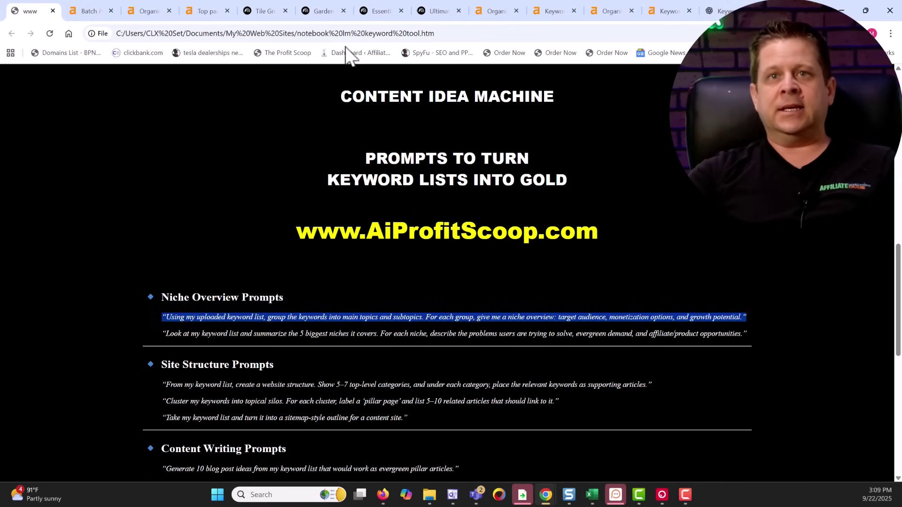
{"action": "left_click", "coordinate": [430, 17]}
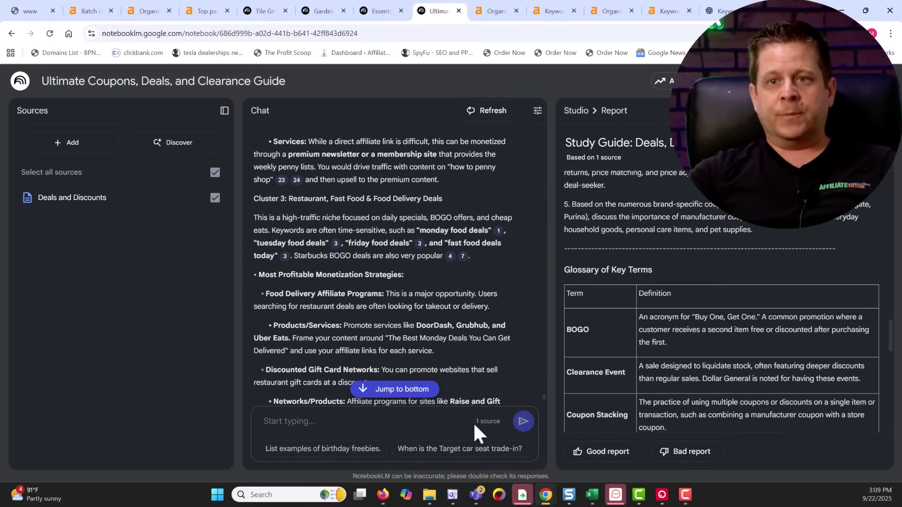
{"action": "left_click", "coordinate": [269, 13]}
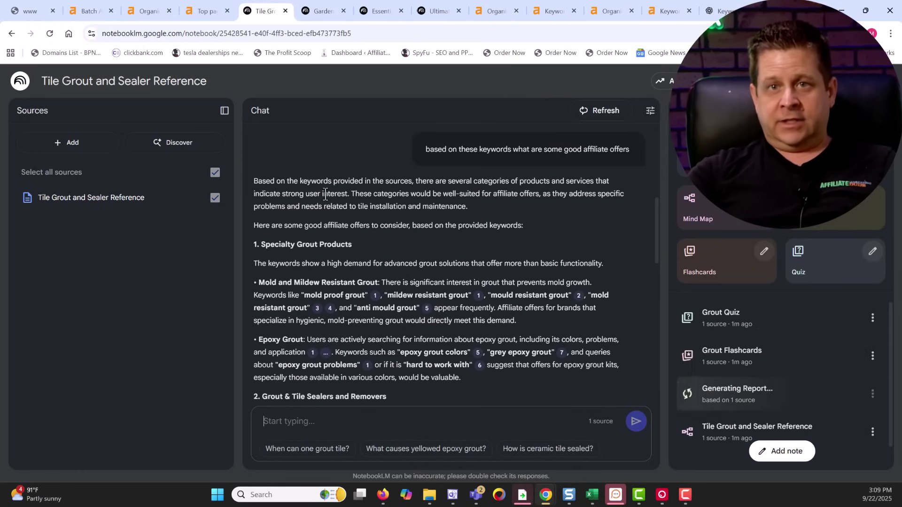
{"action": "scroll", "coordinate": [328, 210], "scroll_direction": "down", "scroll_amount": 1}
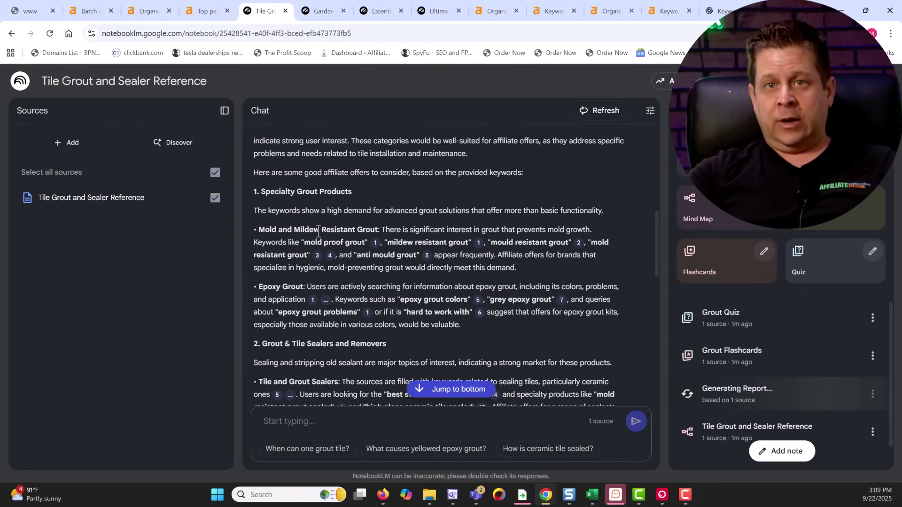
{"action": "scroll", "coordinate": [372, 269], "scroll_direction": "down", "scroll_amount": 10}
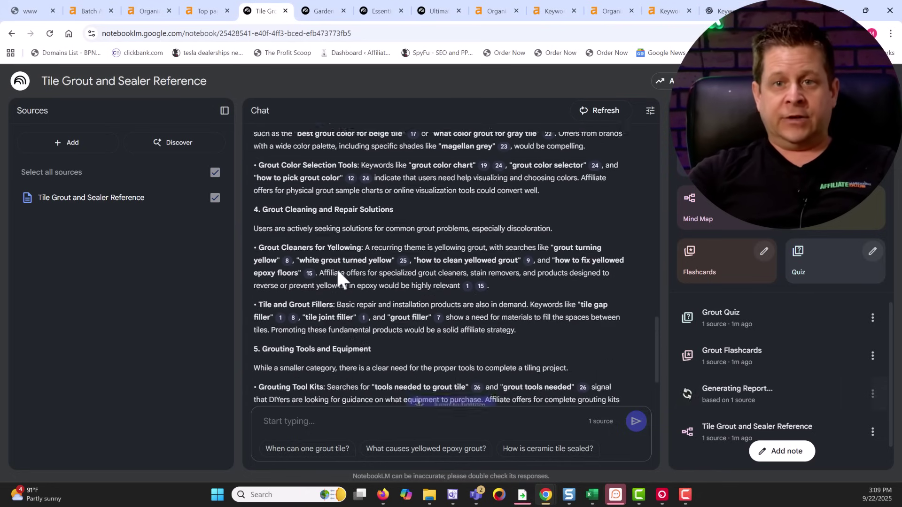
{"action": "key", "text": "ctrl+v"}
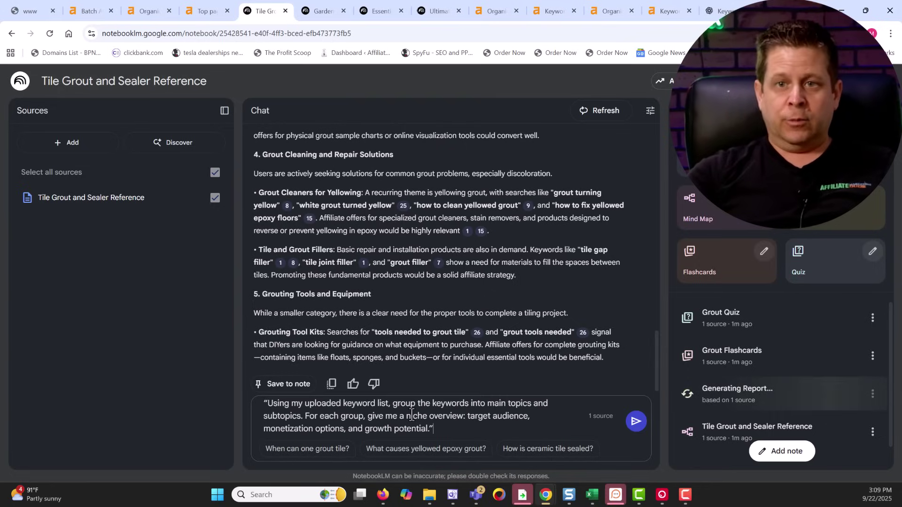
{"action": "left_click", "coordinate": [635, 422]}
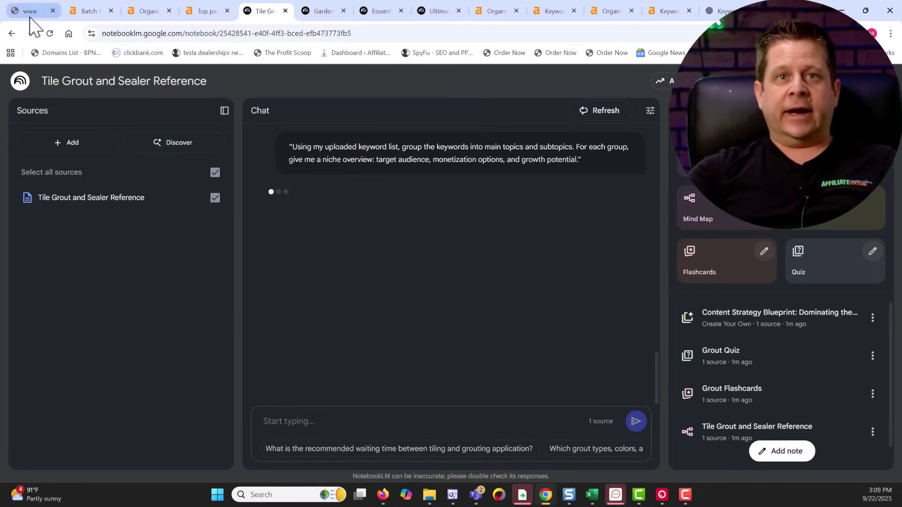
- Move the prompts page beside the NotebookLM notebooks and copy its second niche overview prompt, about summarizing the 5 biggest niches
{"action": "left_click_drag", "start_coordinate": [30, 17], "coordinate": [183, 17]}
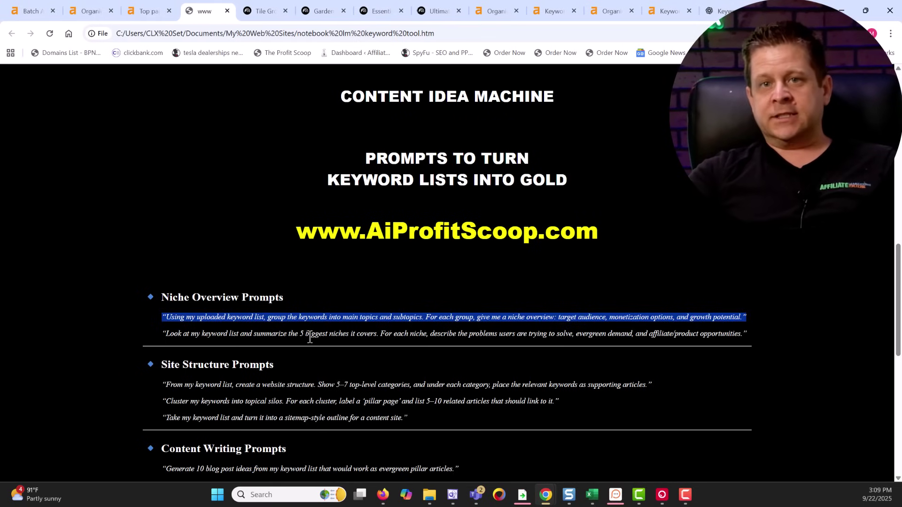
{"action": "left_click_drag", "start_coordinate": [740, 337], "coordinate": [502, 347]}
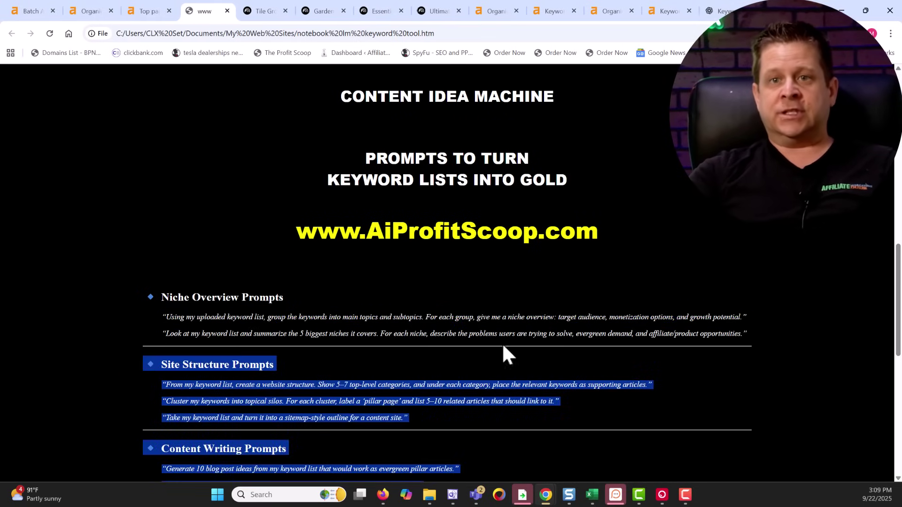
{"action": "left_click_drag", "start_coordinate": [162, 335], "coordinate": [748, 336]}
{"action": "key", "text": "ctrl+c"}
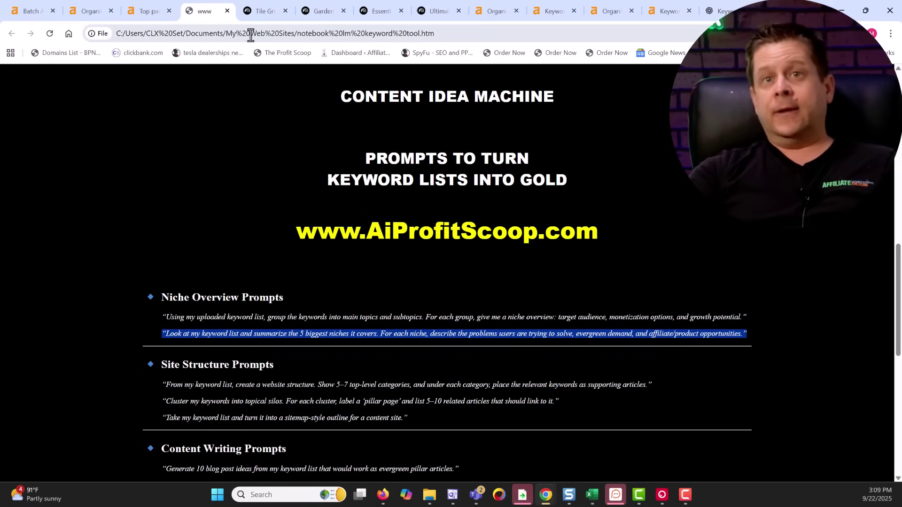
- Send the copied 5 biggest niches prompt in the Gardening and Horticulture Keyword Insights notebook chat
{"action": "left_click", "coordinate": [262, 17]}
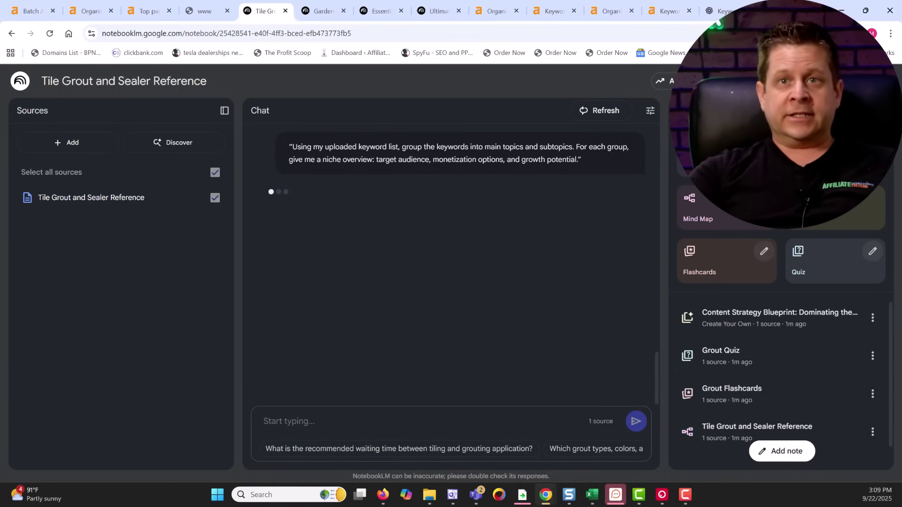
{"action": "left_click", "coordinate": [324, 13]}
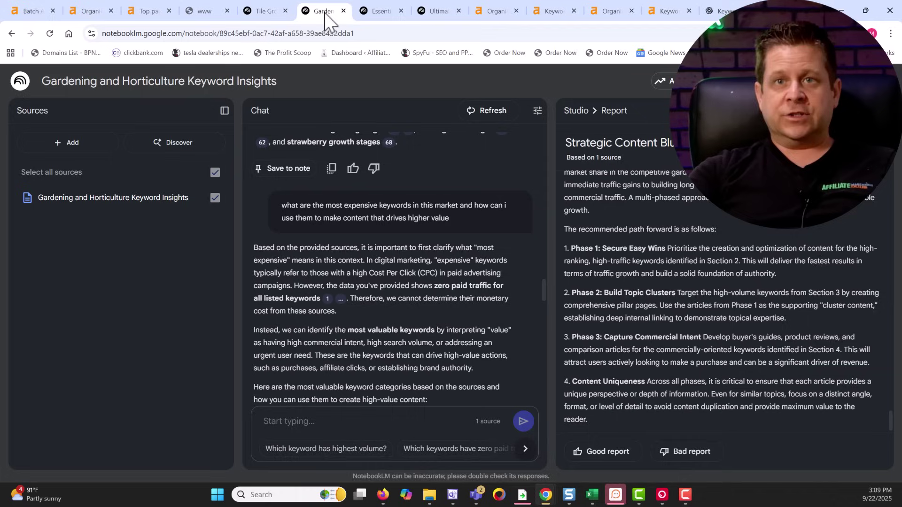
{"action": "left_click", "coordinate": [433, 430]}
{"action": "key", "text": "ctrl+v"}
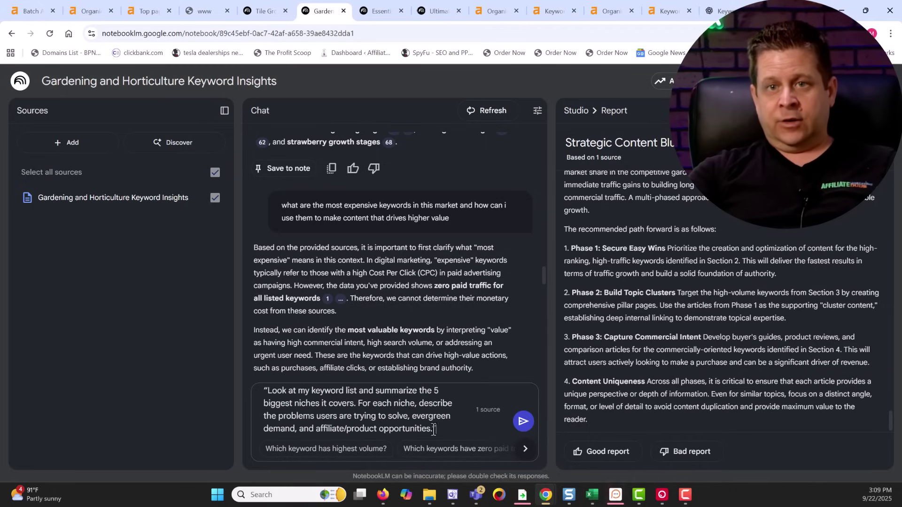
{"action": "left_click", "coordinate": [521, 424]}
{"action": "scroll", "coordinate": [437, 341], "scroll_direction": "up", "scroll_amount": 5}
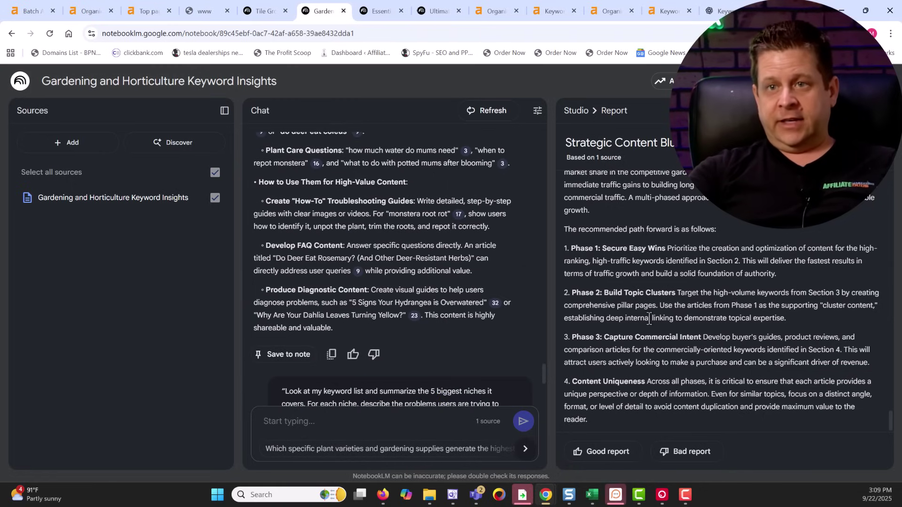
{"action": "left_click_drag", "start_coordinate": [690, 302], "coordinate": [633, 301]}
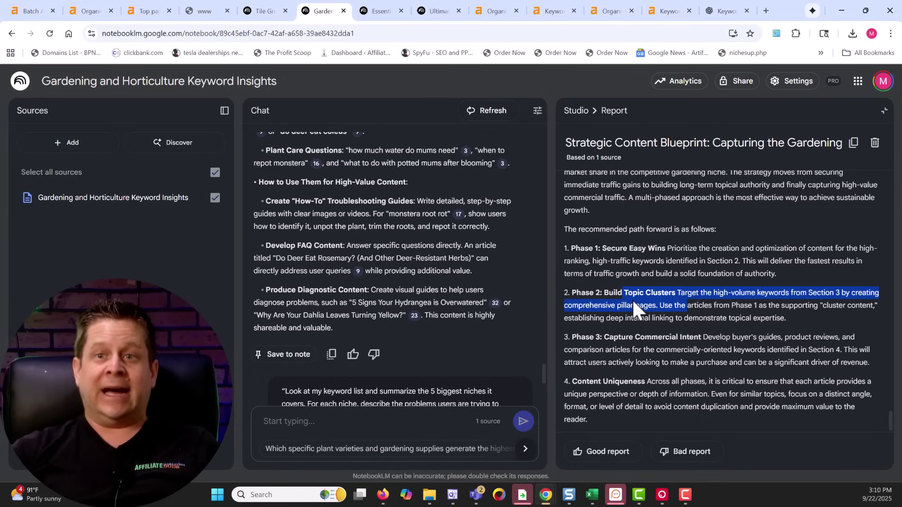
{"action": "scroll", "coordinate": [412, 306], "scroll_direction": "down", "scroll_amount": 3}
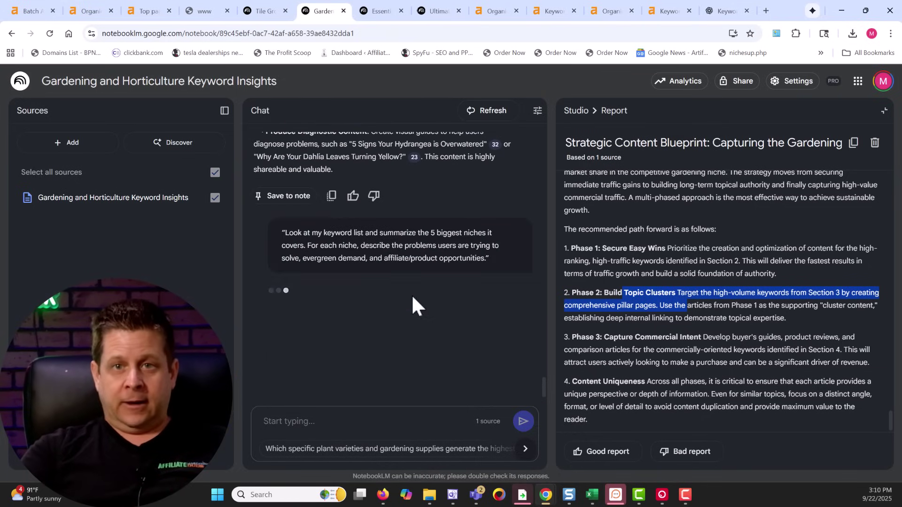
- Review the tile grout notebook's topic breakdown, covering the keywords, target audience, monetization options and growth potential of each topic
{"action": "left_click", "coordinate": [261, 21]}
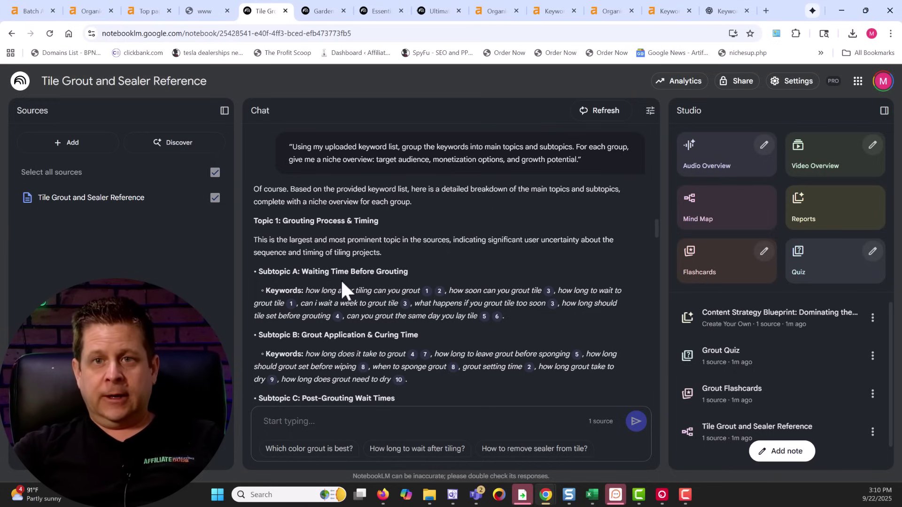
{"action": "scroll", "coordinate": [373, 284], "scroll_direction": "down", "scroll_amount": 1}
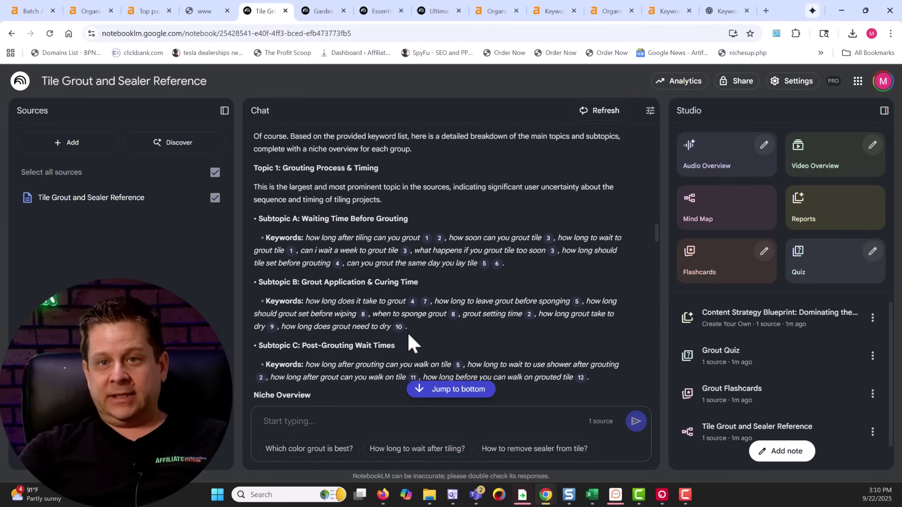
{"action": "left_click_drag", "start_coordinate": [414, 329], "coordinate": [251, 329]}
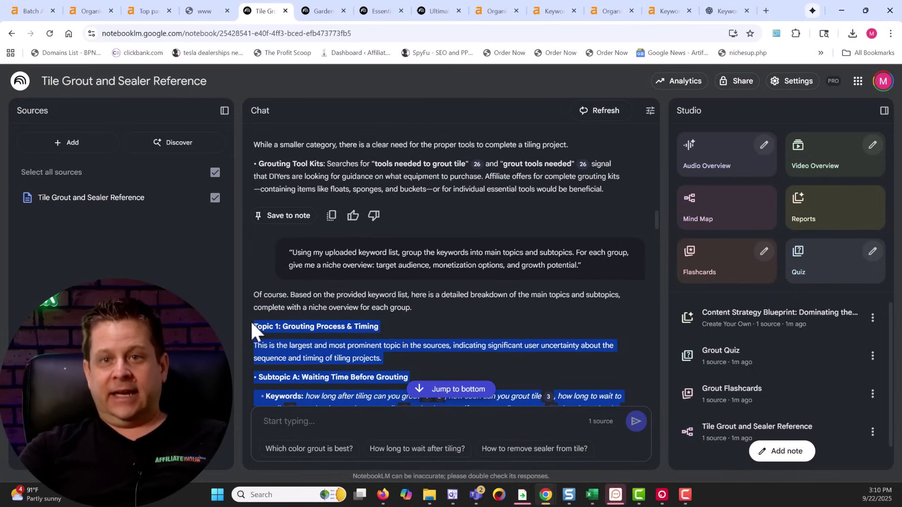
{"action": "scroll", "coordinate": [310, 328], "scroll_direction": "down", "scroll_amount": 4}
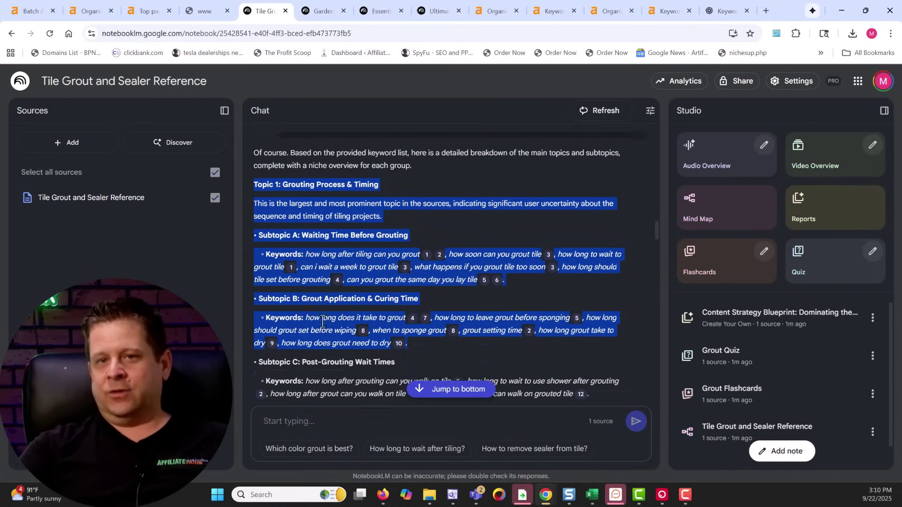
{"action": "left_click", "coordinate": [471, 286]}
{"action": "scroll", "coordinate": [477, 301], "scroll_direction": "down", "scroll_amount": 1}
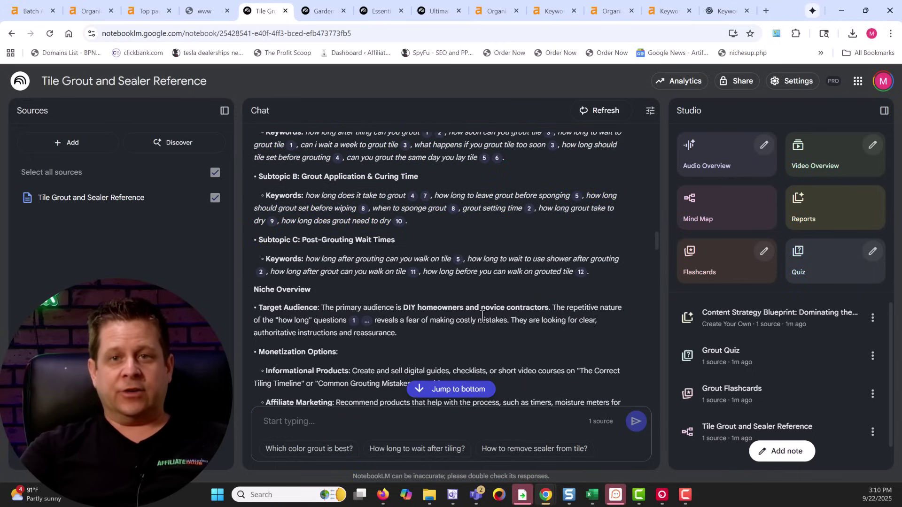
{"action": "scroll", "coordinate": [406, 314], "scroll_direction": "down", "scroll_amount": 3}
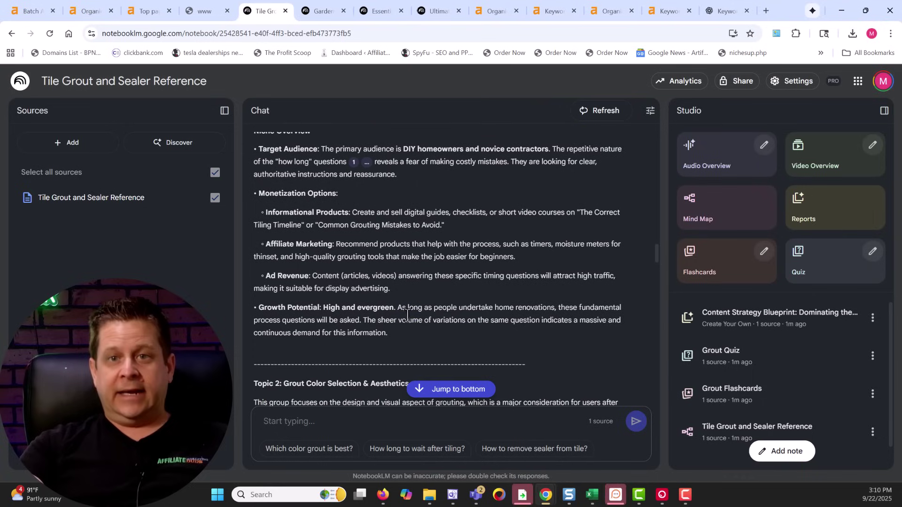
{"action": "scroll", "coordinate": [310, 288], "scroll_direction": "down", "scroll_amount": 2}
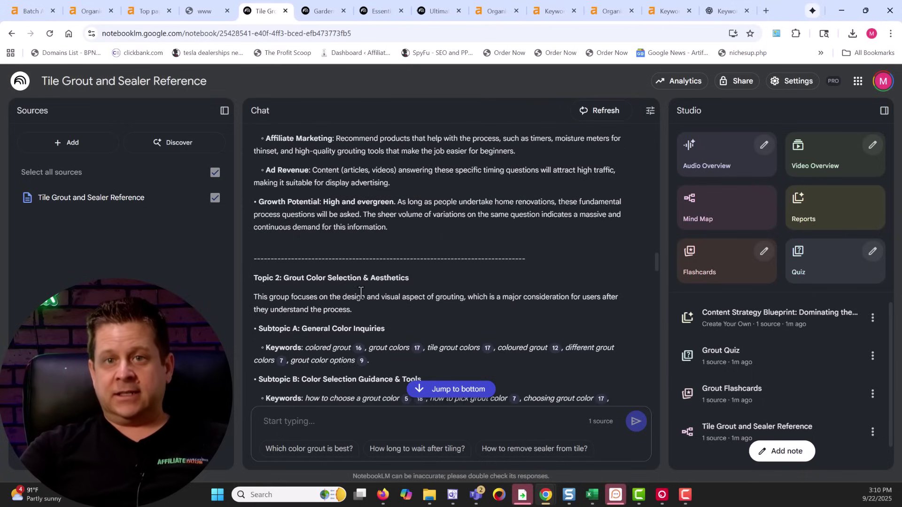
{"action": "scroll", "coordinate": [360, 292], "scroll_direction": "down", "scroll_amount": 15}
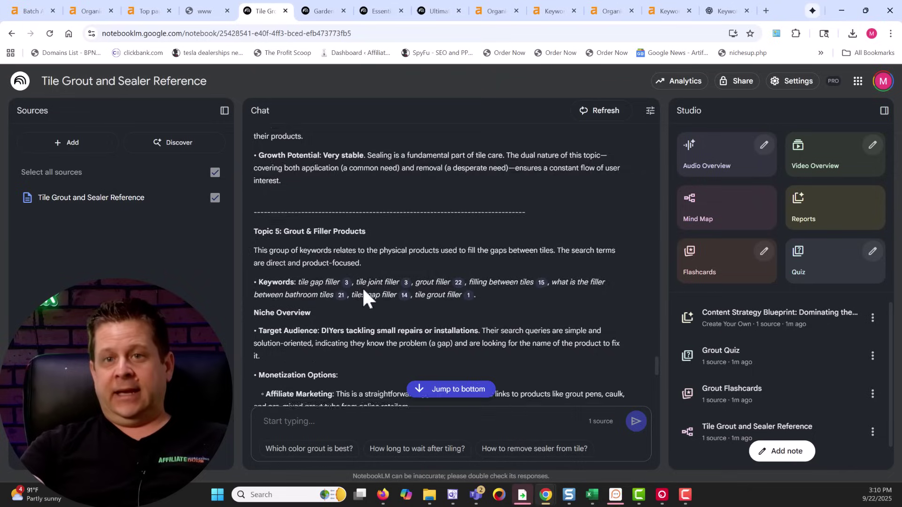
{"action": "scroll", "coordinate": [363, 290], "scroll_direction": "down", "scroll_amount": 5}
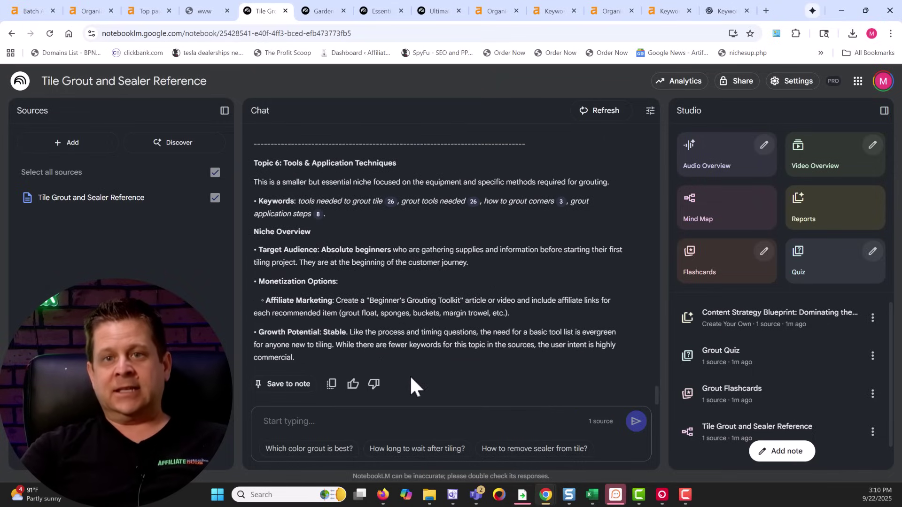
- Ask the tile grout notebook chat "now come up with 10 content buckets"
{"action": "type", "text": "now"}
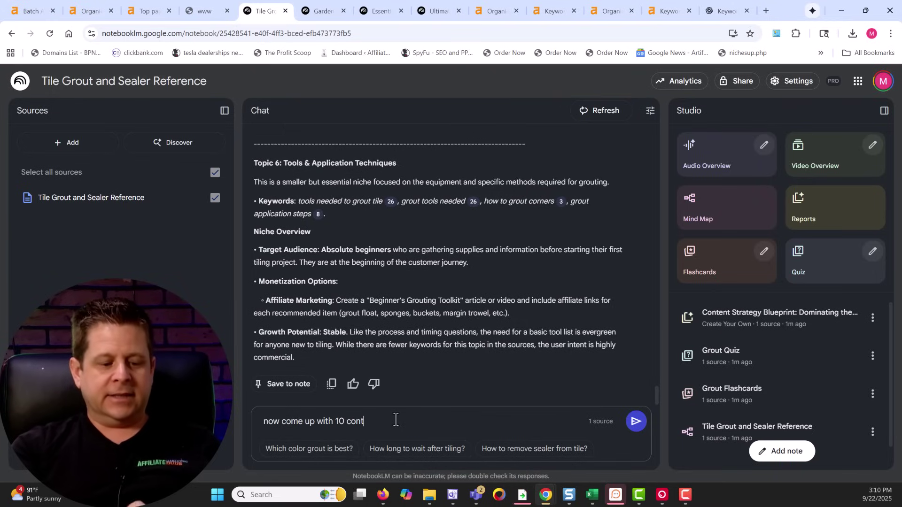
{"action": "type", "text": " come up with 10 content buckets"}
{"action": "key", "text": "Return"}
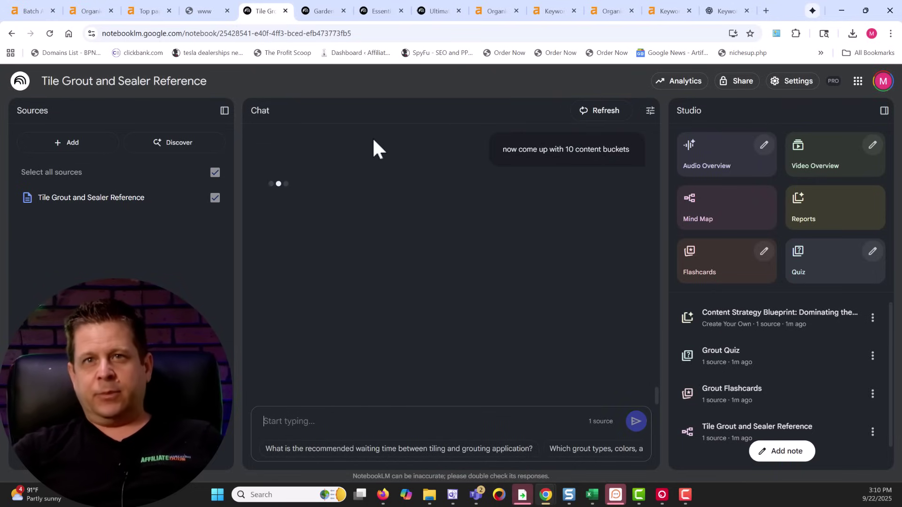
- Review the gardening notebook's answer on the 5 biggest niches, covering user problems, evergreen demand and affiliate/product opportunities for each niche
{"action": "left_click", "coordinate": [322, 14]}
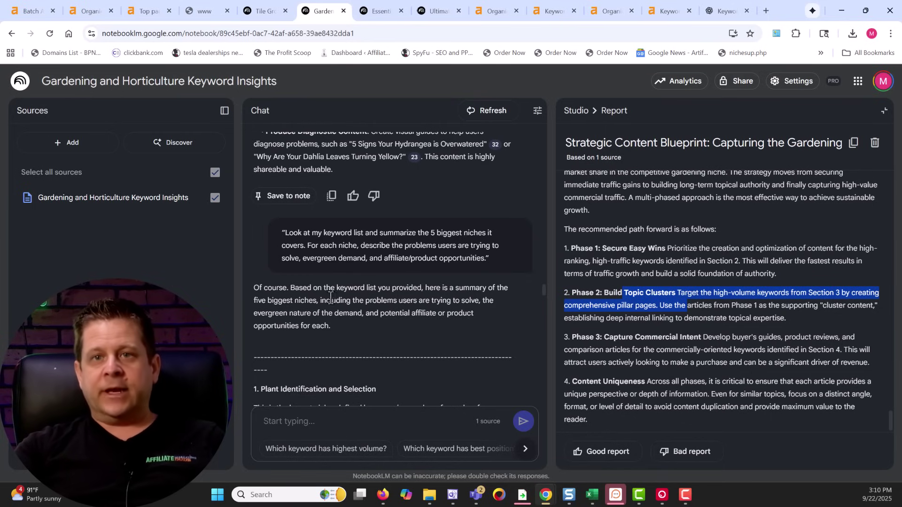
{"action": "scroll", "coordinate": [379, 310], "scroll_direction": "down", "scroll_amount": 3}
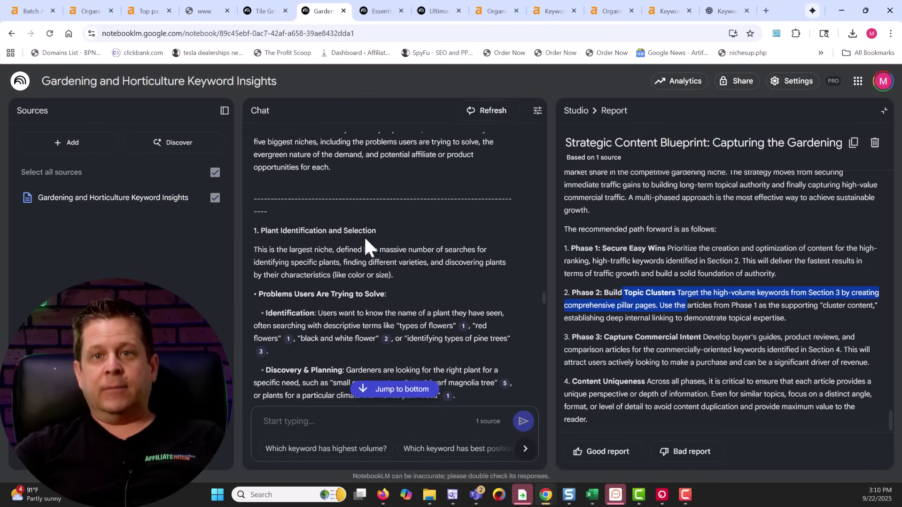
{"action": "scroll", "coordinate": [386, 235], "scroll_direction": "down", "scroll_amount": 2}
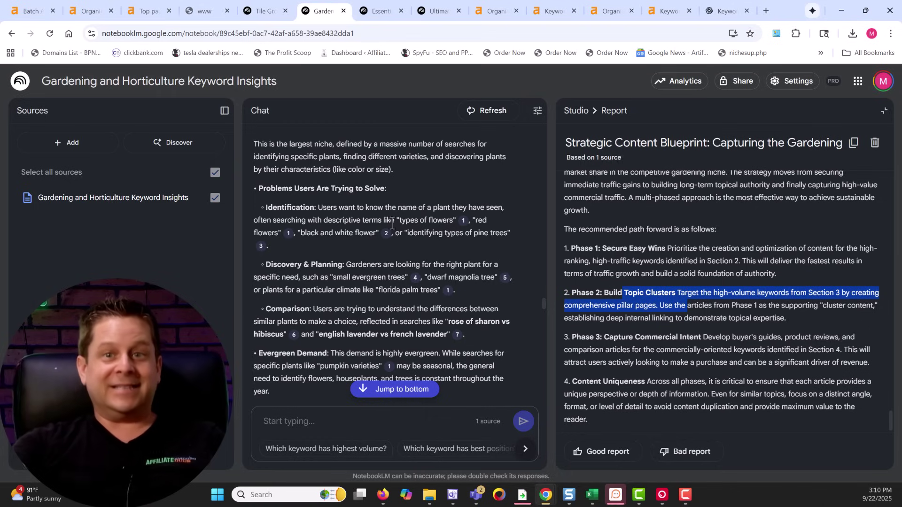
{"action": "scroll", "coordinate": [401, 239], "scroll_direction": "down", "scroll_amount": 5}
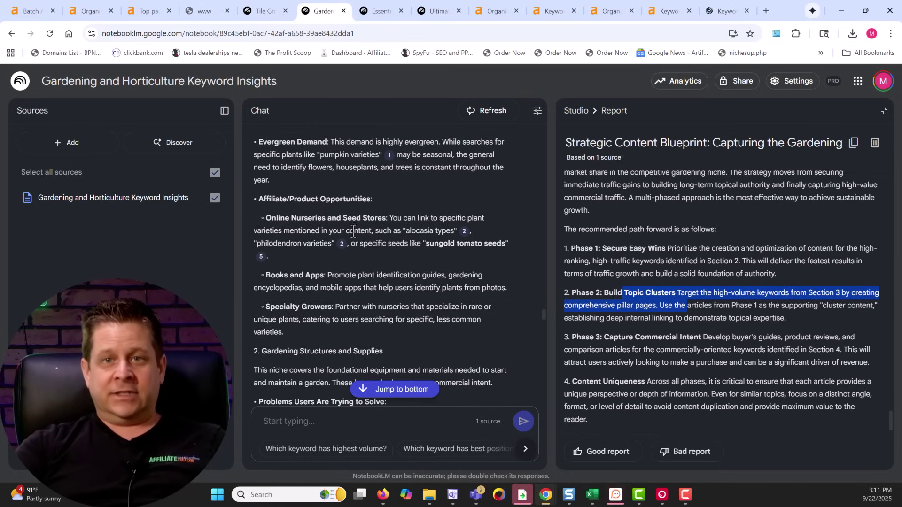
{"action": "scroll", "coordinate": [392, 297], "scroll_direction": "down", "scroll_amount": 1}
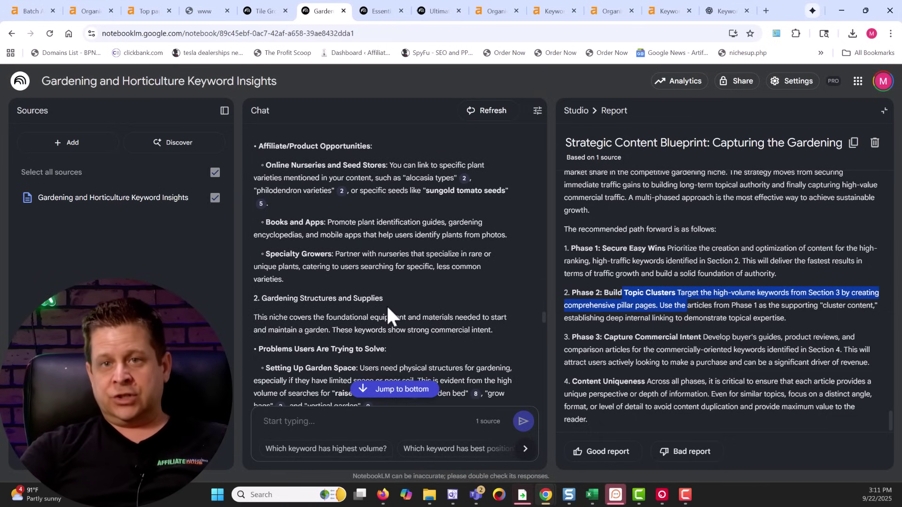
{"action": "scroll", "coordinate": [395, 309], "scroll_direction": "down", "scroll_amount": 4}
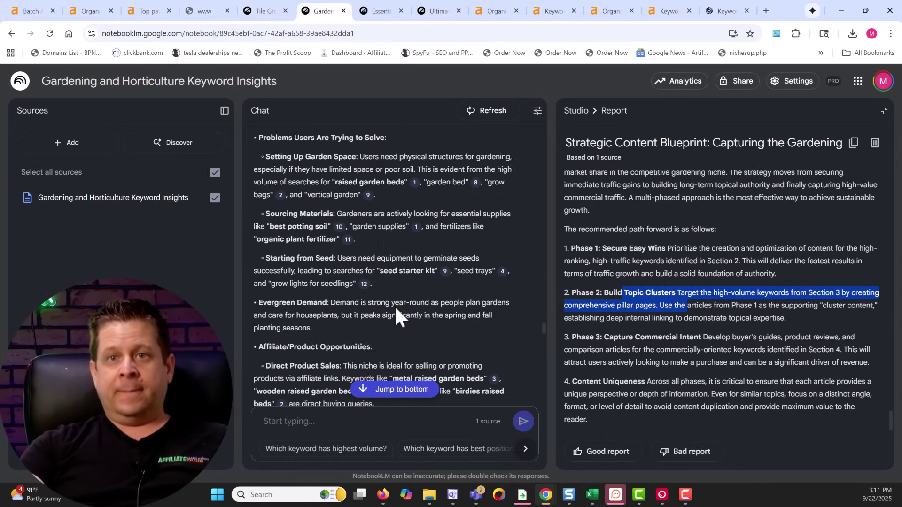
{"action": "scroll", "coordinate": [394, 307], "scroll_direction": "down", "scroll_amount": 4}
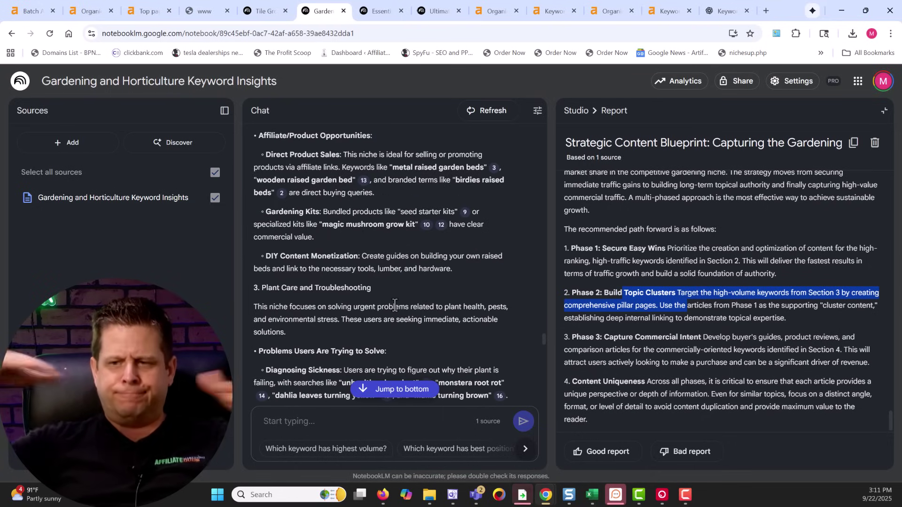
{"action": "scroll", "coordinate": [387, 312], "scroll_direction": "down", "scroll_amount": 4}
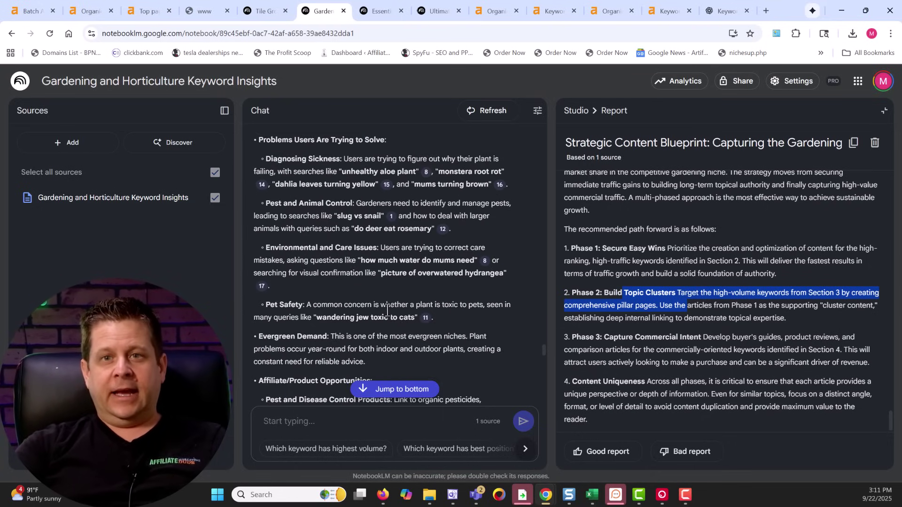
{"action": "scroll", "coordinate": [358, 235], "scroll_direction": "down", "scroll_amount": 15}
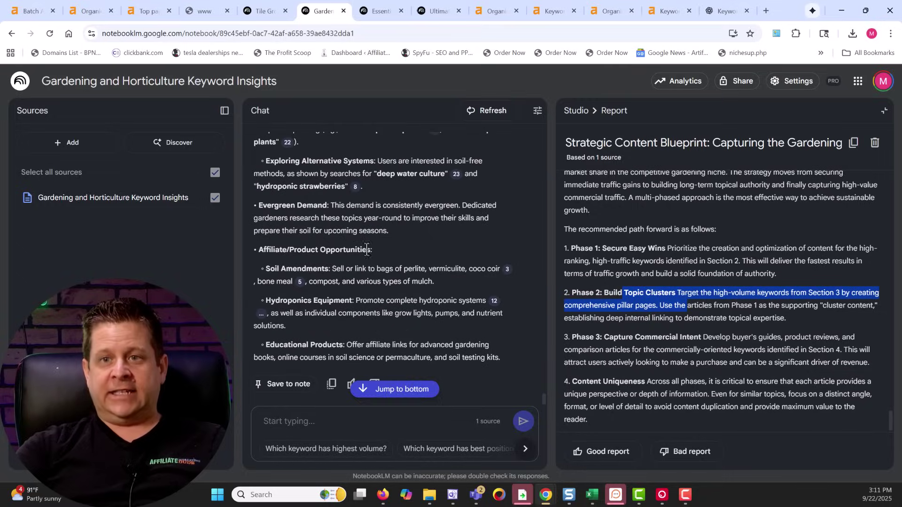
- Review the 10 content buckets in the tile grout notebook chat, including each bucket's key questions and supporting keywords
{"action": "left_click", "coordinate": [261, 16]}
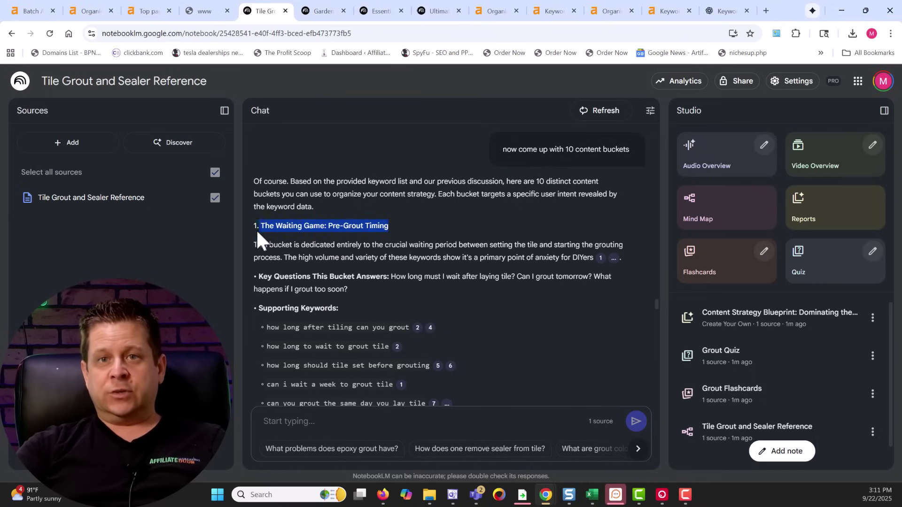
{"action": "scroll", "coordinate": [383, 305], "scroll_direction": "down", "scroll_amount": 1}
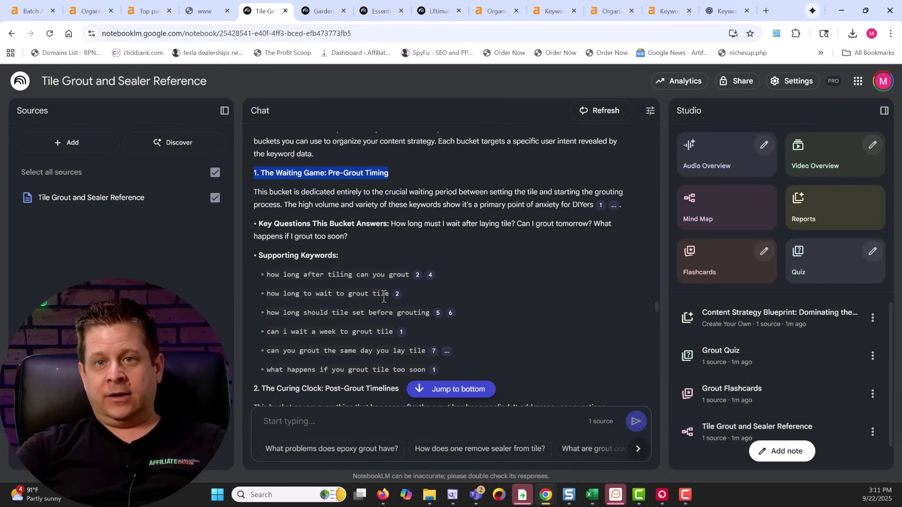
{"action": "scroll", "coordinate": [360, 282], "scroll_direction": "down", "scroll_amount": 2}
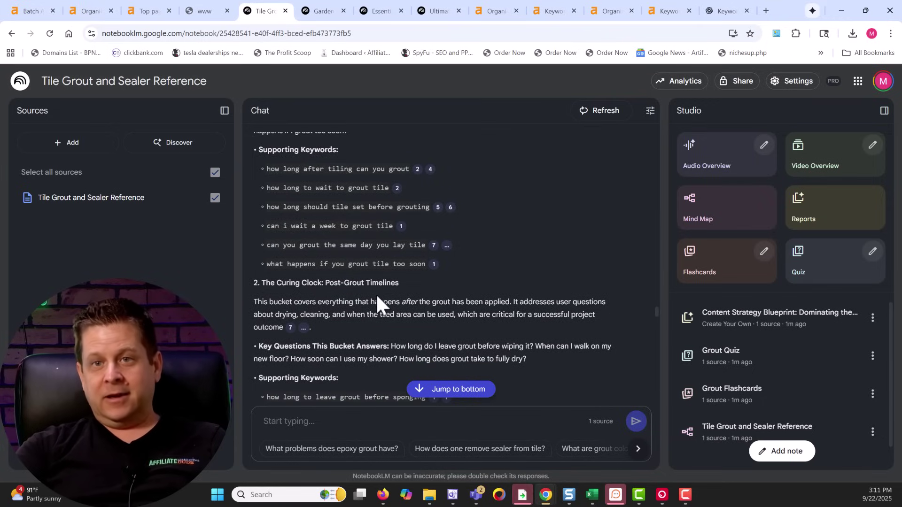
{"action": "scroll", "coordinate": [382, 291], "scroll_direction": "down", "scroll_amount": 6}
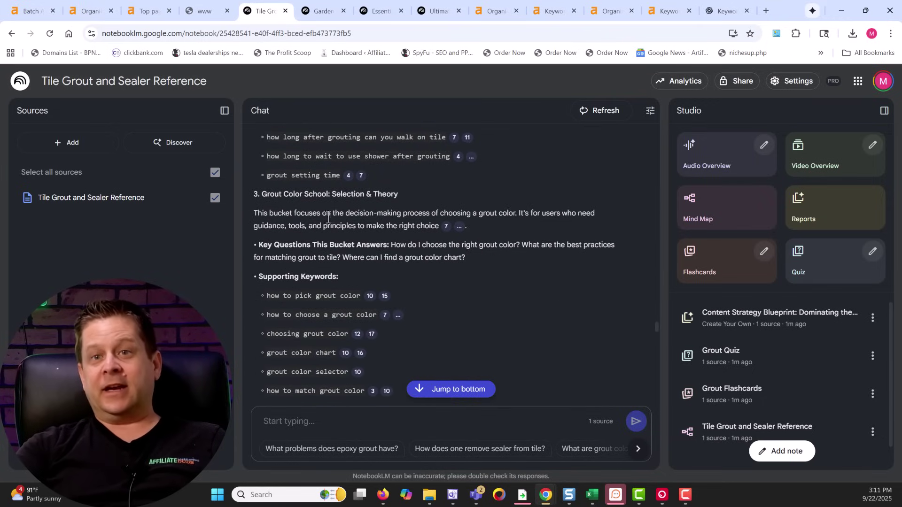
{"action": "scroll", "coordinate": [327, 218], "scroll_direction": "down", "scroll_amount": 5}
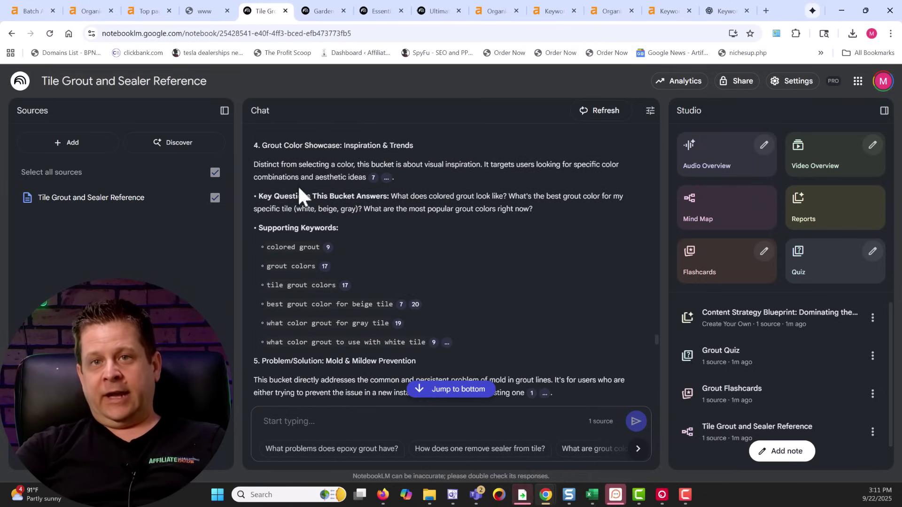
{"action": "scroll", "coordinate": [314, 291], "scroll_direction": "down", "scroll_amount": 2}
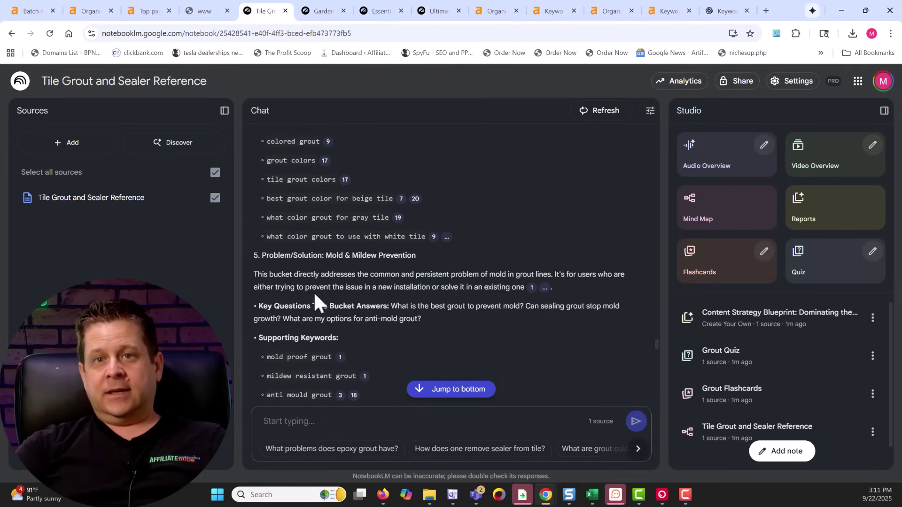
{"action": "scroll", "coordinate": [362, 266], "scroll_direction": "down", "scroll_amount": 15}
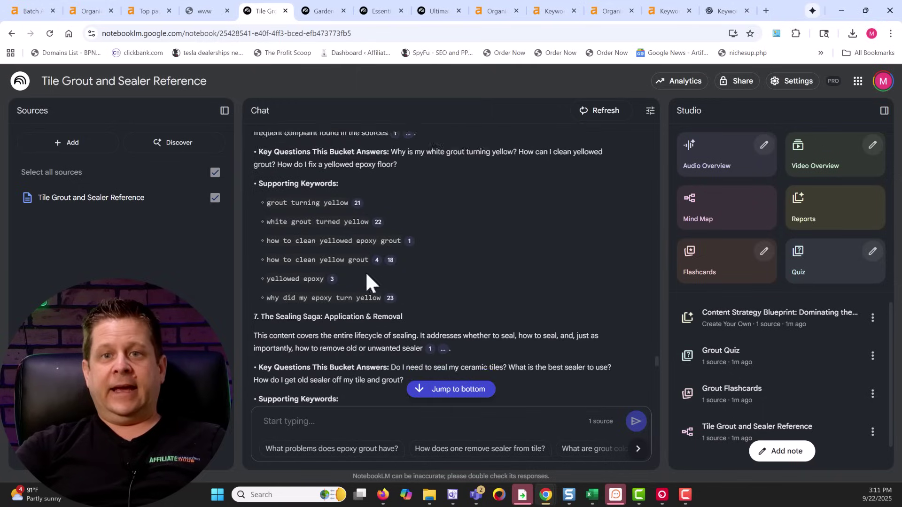
{"action": "scroll", "coordinate": [365, 272], "scroll_direction": "down", "scroll_amount": 12}
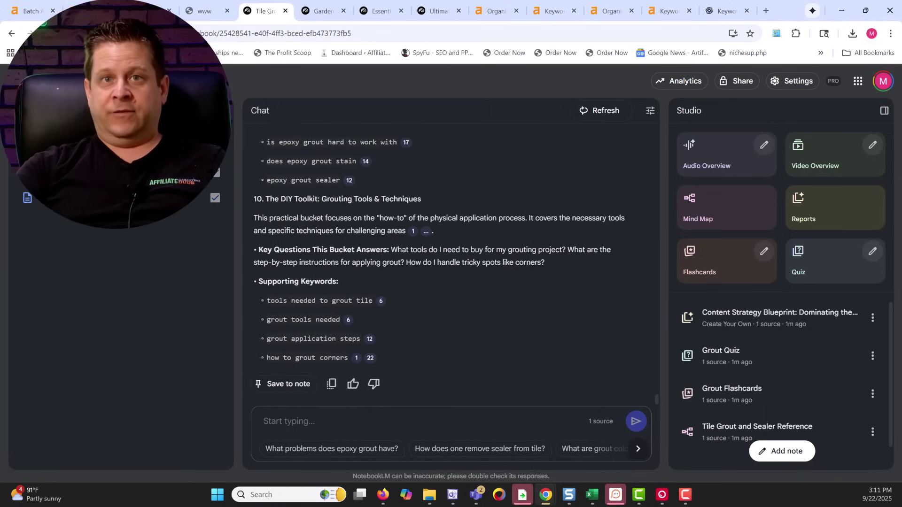
- Copy the site structure prompt about 5–7 top-level categories from the prompts page and return to the tile grout notebook
{"action": "left_click", "coordinate": [203, 12]}
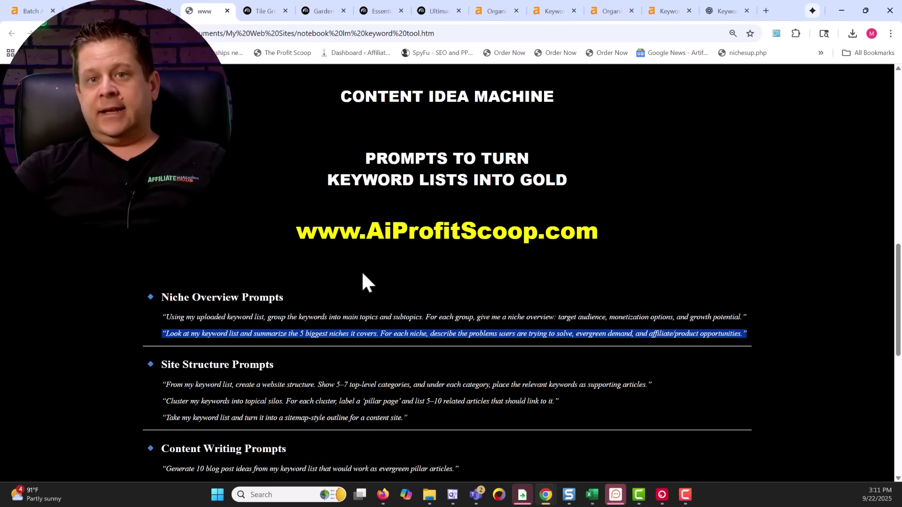
{"action": "scroll", "coordinate": [360, 276], "scroll_direction": "down", "scroll_amount": 2}
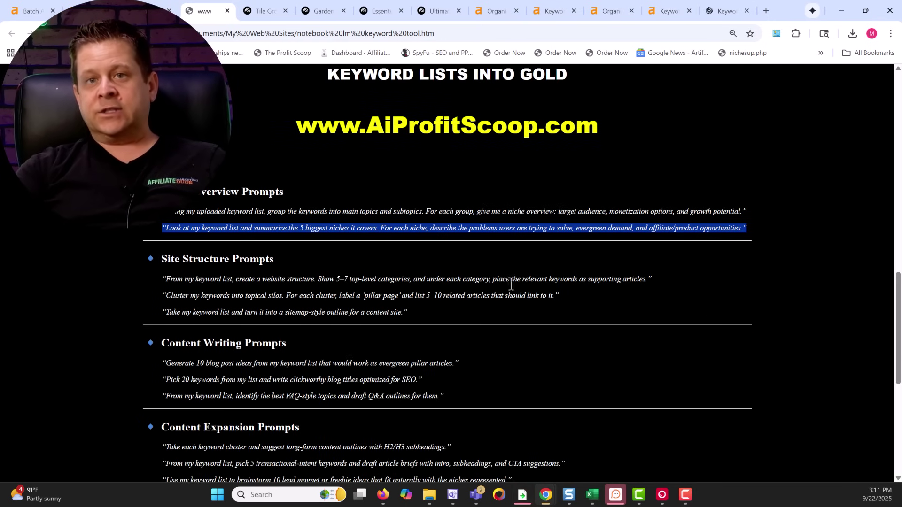
{"action": "left_click_drag", "start_coordinate": [674, 279], "coordinate": [174, 281]}
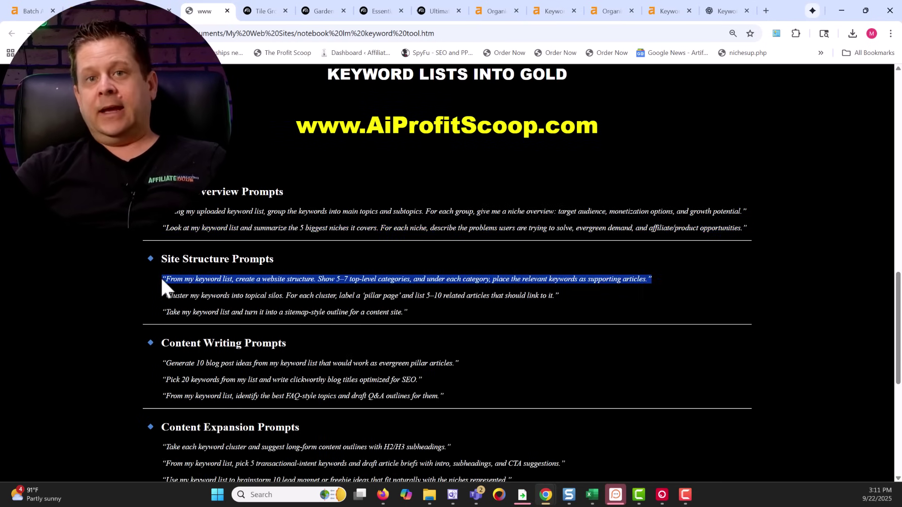
{"action": "left_click", "coordinate": [261, 11]}
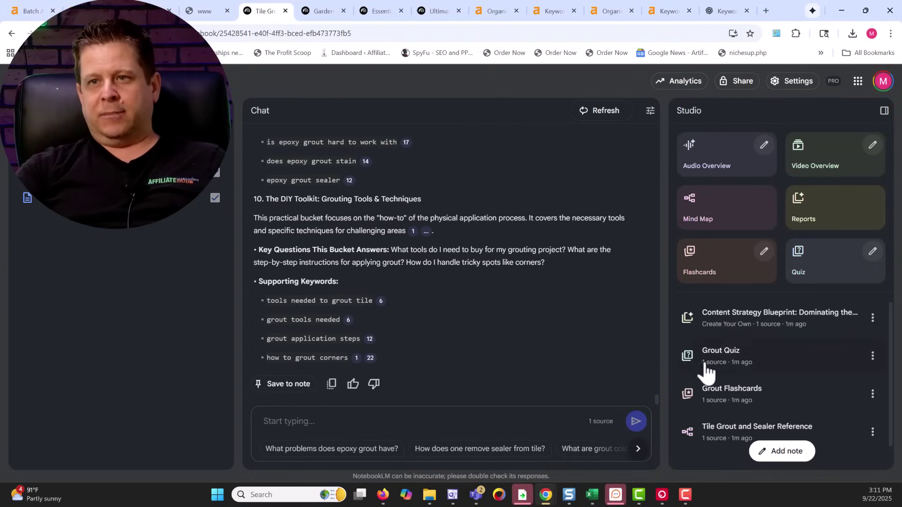
- View the Tile Grout and Sealer Reference mind map and close it
{"action": "left_click", "coordinate": [744, 430]}
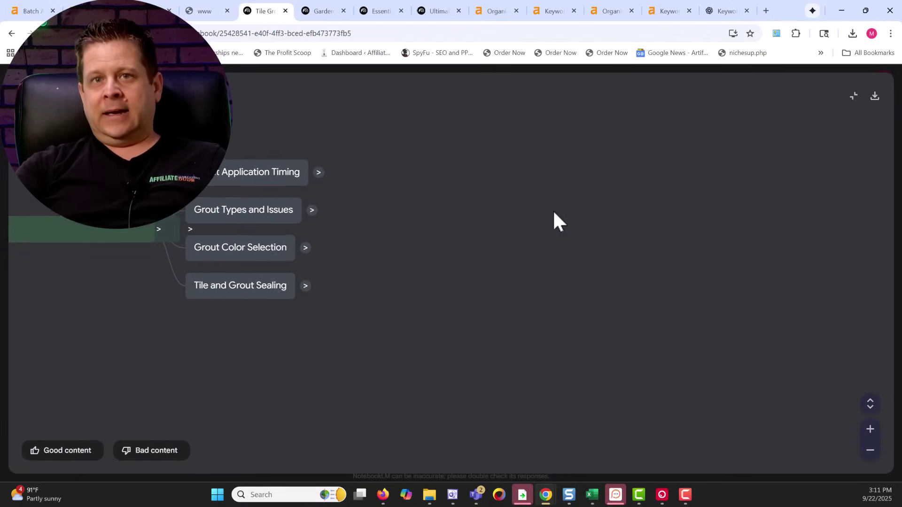
{"action": "left_click", "coordinate": [852, 97]}
{"action": "left_click", "coordinate": [590, 109]}
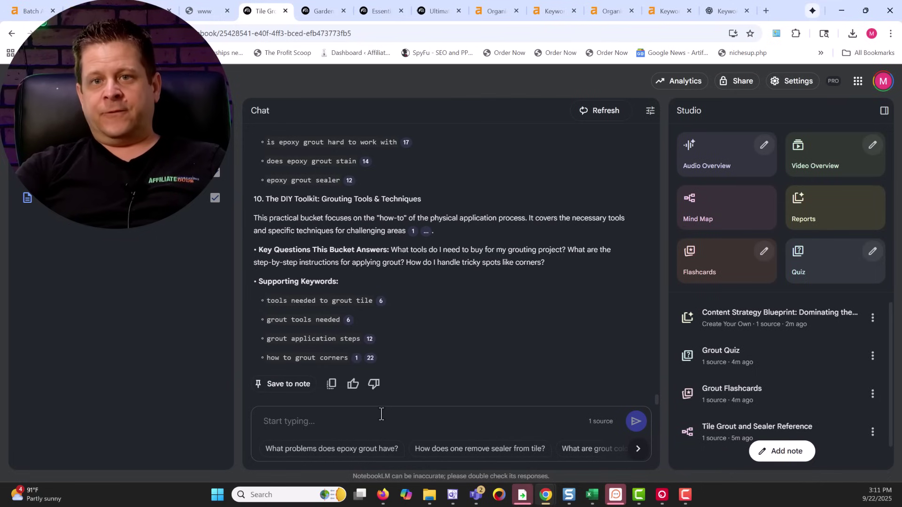
{"action": "left_click", "coordinate": [382, 413]}
{"action": "key", "text": "ctrl+v"}
{"action": "scroll", "coordinate": [409, 416], "scroll_direction": "up", "scroll_amount": 1}
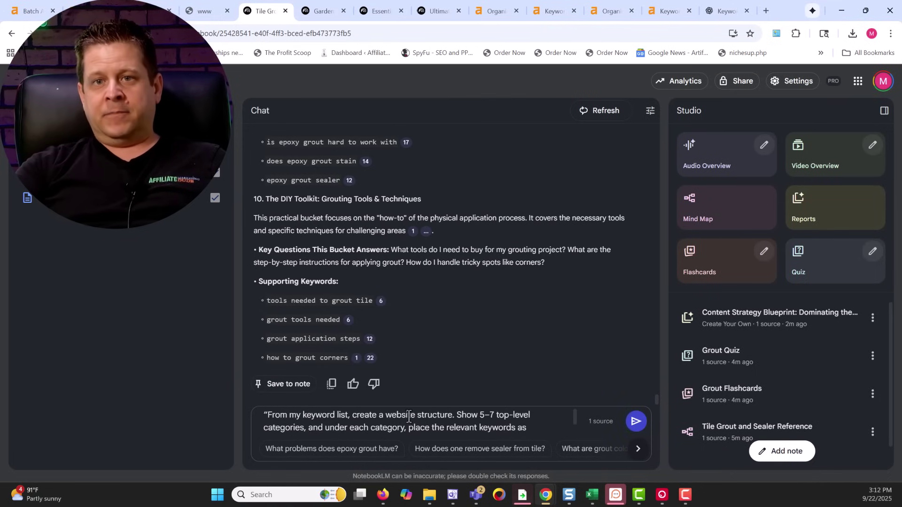
{"action": "key", "text": "ctrl+a"}
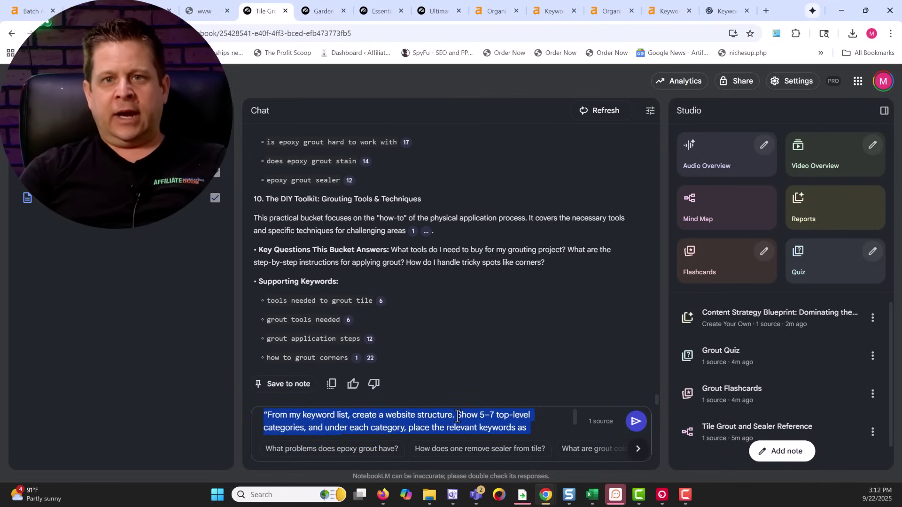
{"action": "key", "text": "BackSpace"}
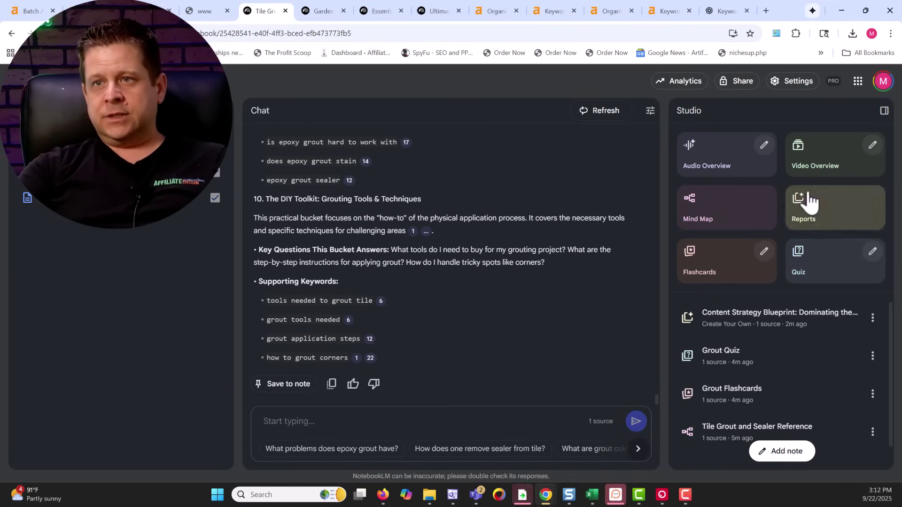
- Generate a custom tile grout report from the copied website structure prompt with 5–7 top-level categories and relevant keywords as supporting articles
{"action": "left_click", "coordinate": [815, 215]}
{"action": "left_click", "coordinate": [271, 270]}
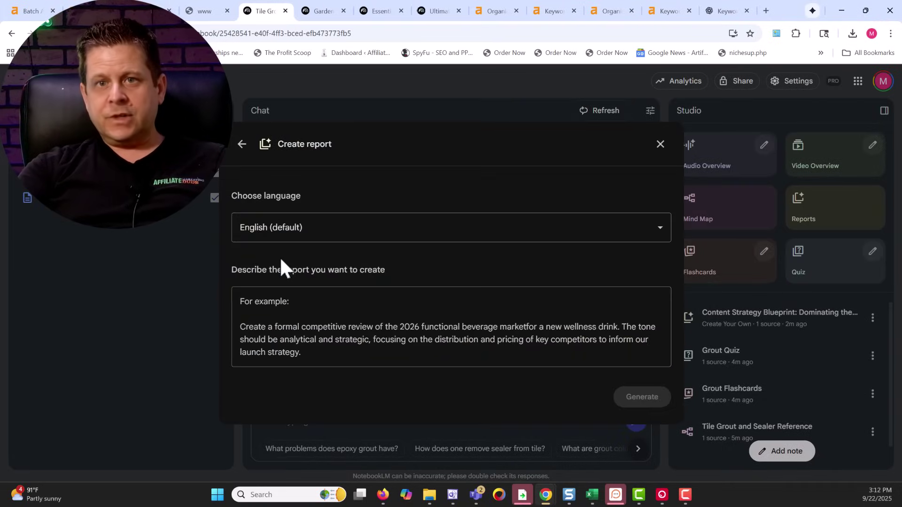
{"action": "left_click", "coordinate": [372, 351]}
{"action": "type", "text": "\"From my keyword list, create a website structure. Show 5–7 top-level categories, and under each category, place the relevant keywords as supporting articles.\""}
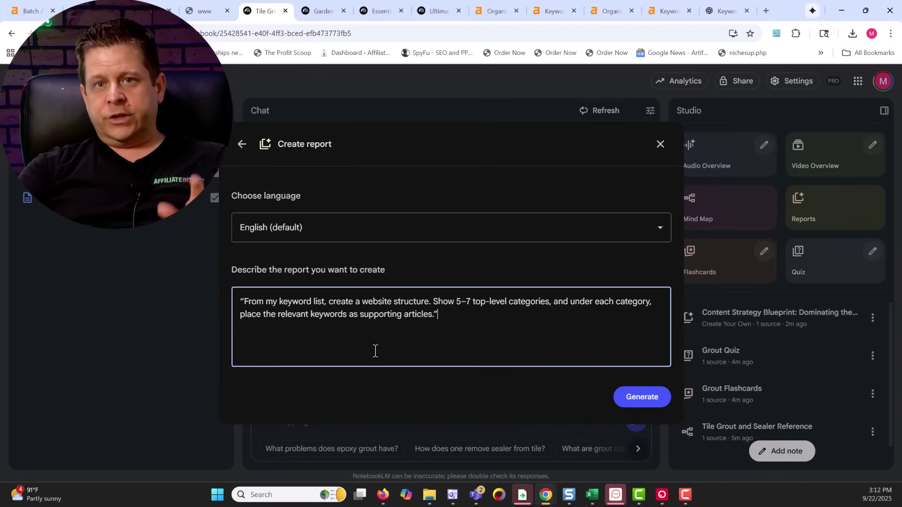
{"action": "left_click", "coordinate": [642, 397]}
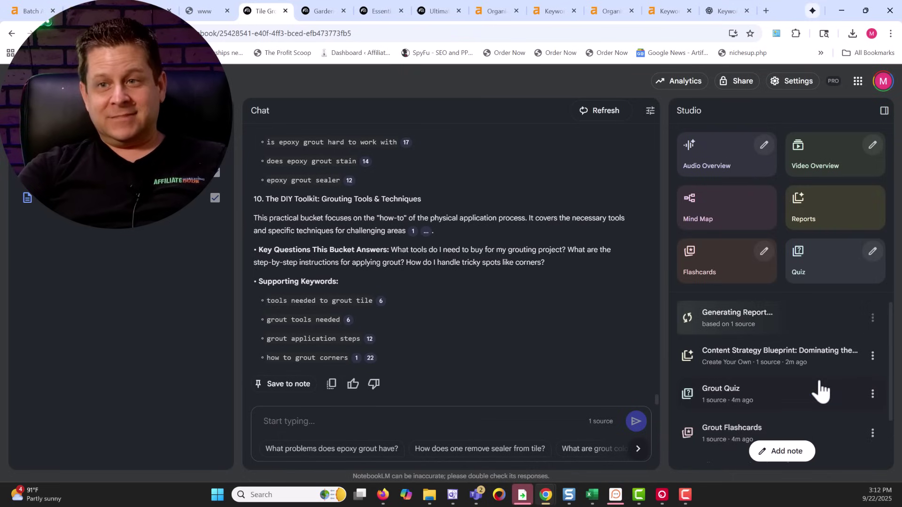
- Copy the site structure prompt about turning the keyword list into a sitemap-style outline for a content site
{"action": "left_click", "coordinate": [199, 13]}
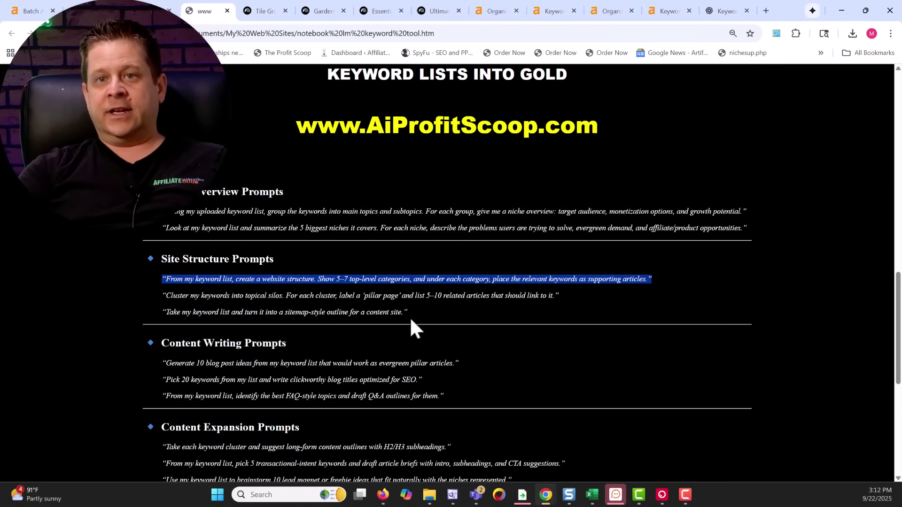
{"action": "left_click_drag", "start_coordinate": [407, 313], "coordinate": [163, 315]}
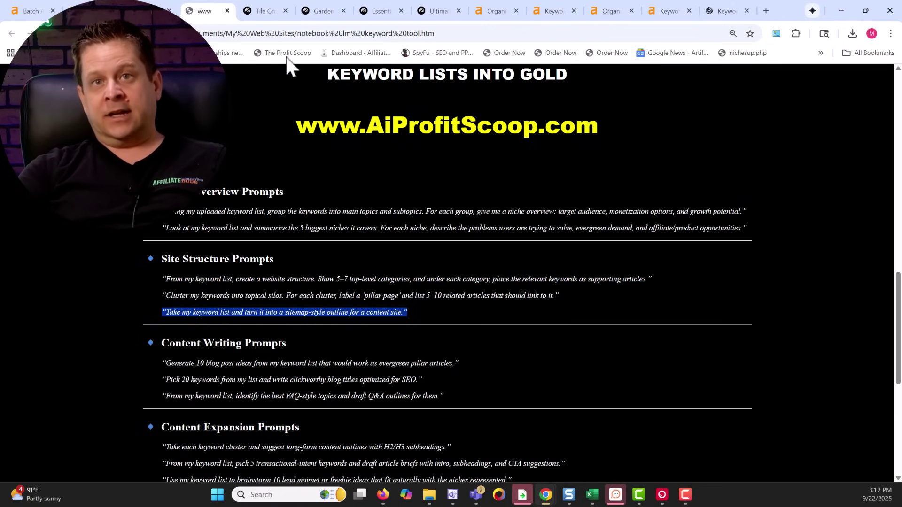
{"action": "left_click", "coordinate": [261, 10]}
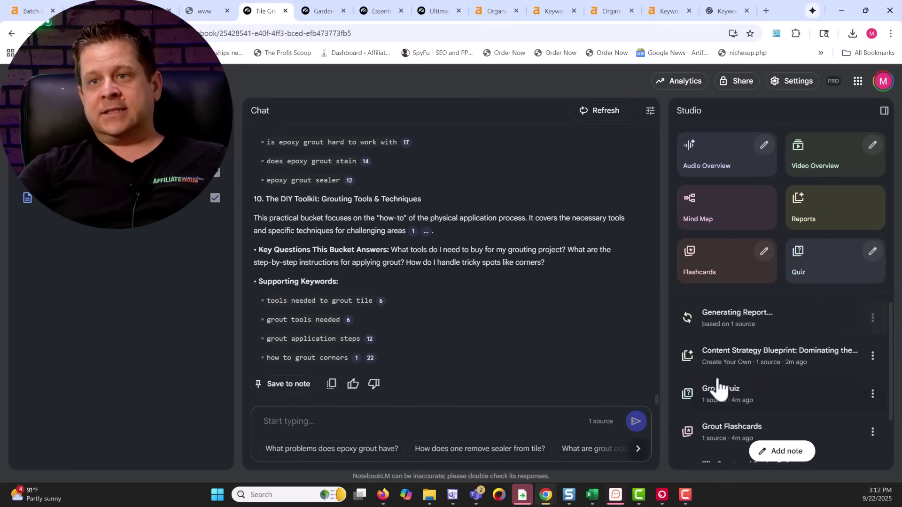
- Generate a custom report in the gardening notebook from the copied prompt about turning the keyword list into a sitemap-style outline for a content site
{"action": "left_click", "coordinate": [323, 14]}
{"action": "left_click", "coordinate": [579, 113]}
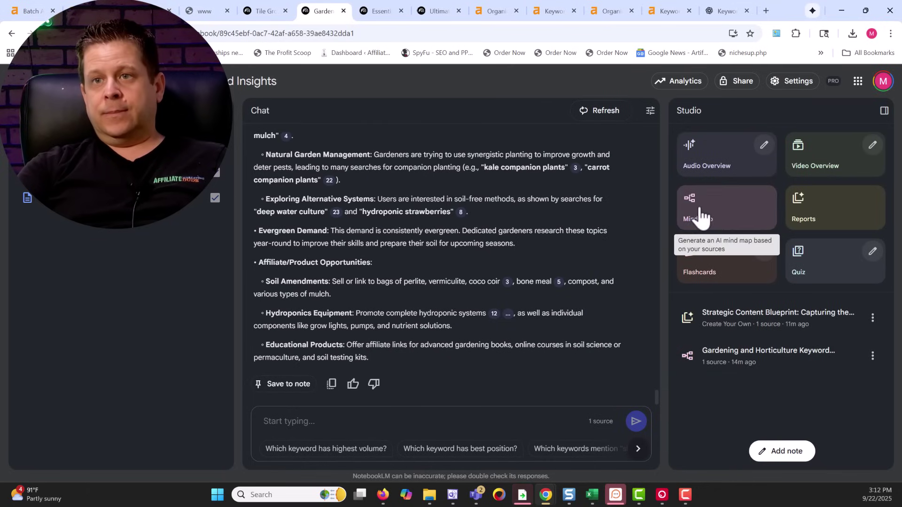
{"action": "left_click", "coordinate": [801, 211]}
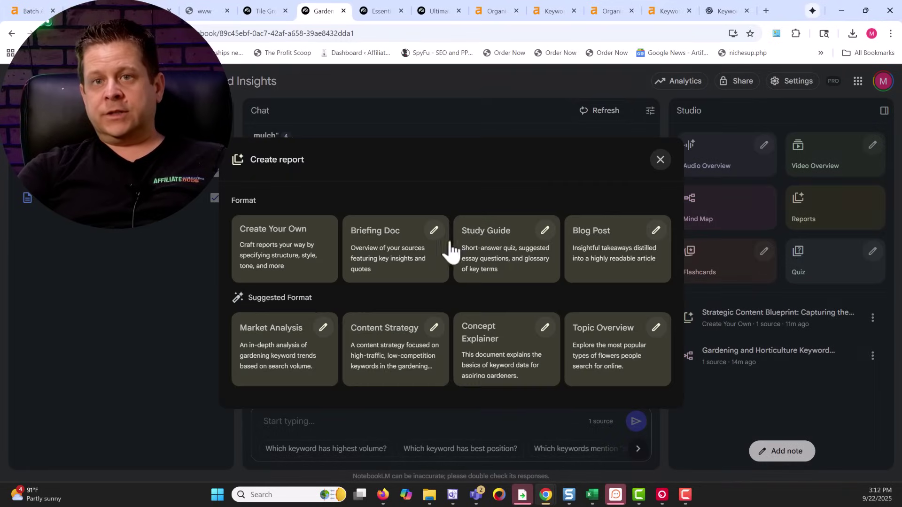
{"action": "left_click", "coordinate": [284, 246]}
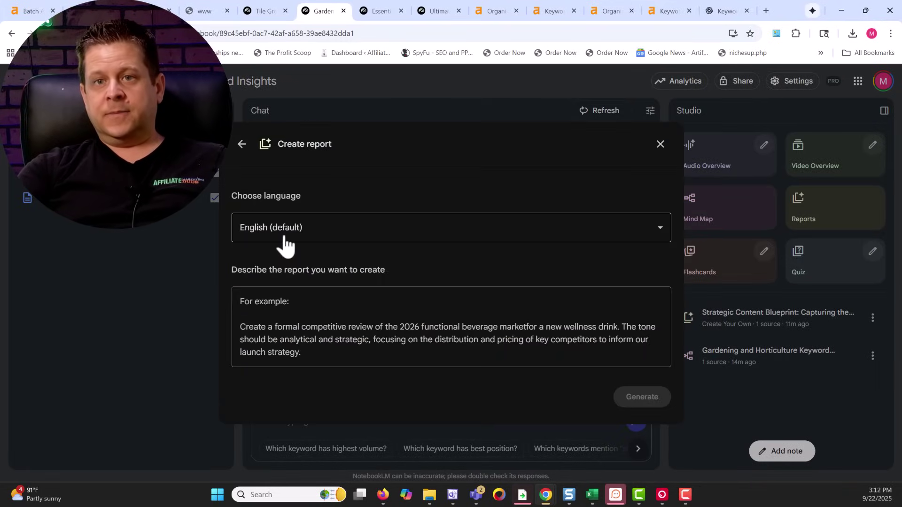
{"action": "left_click", "coordinate": [323, 305]}
{"action": "type", "text": "\"Take my keyword list and turn it into a sitemap-style outline for a content site.\""}
{"action": "left_click", "coordinate": [631, 400]}
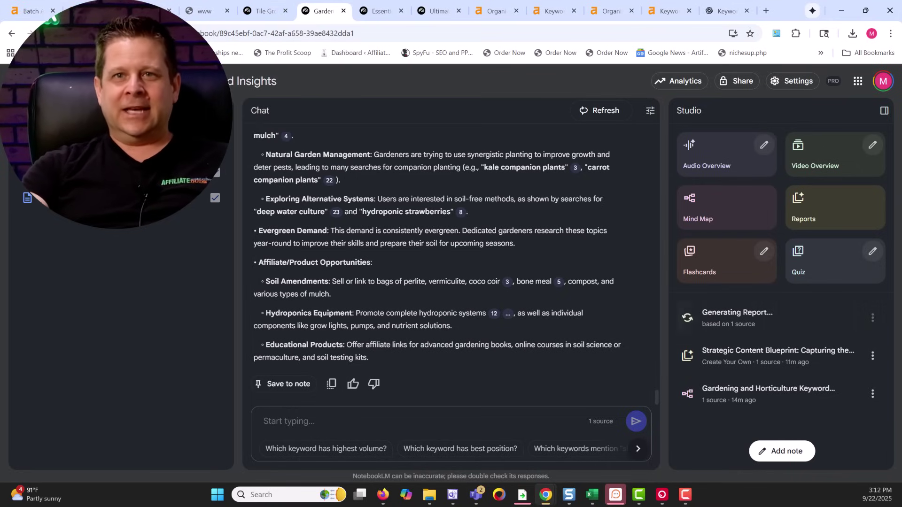
- Copy the content writing prompt about picking 20 keywords and writing clickworthy, SEO-optimized blog titles from the prompts page
{"action": "left_click", "coordinate": [253, 16]}
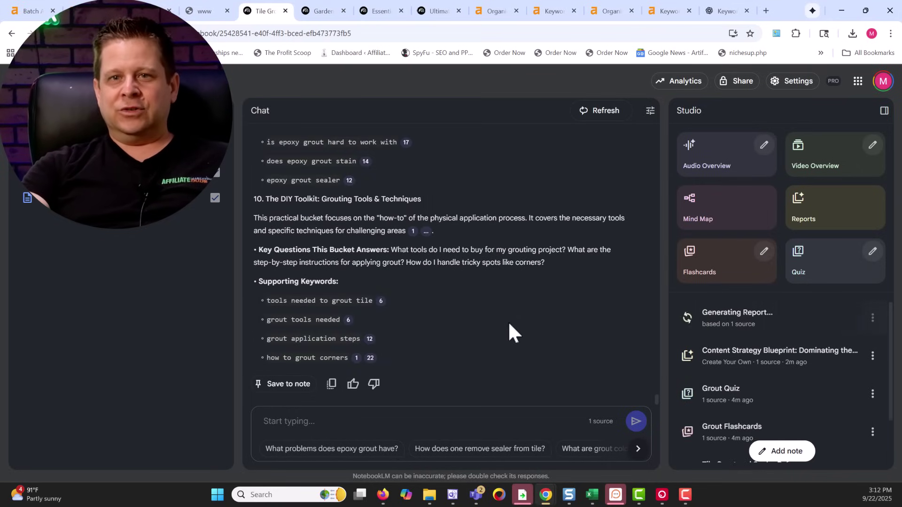
{"action": "left_click", "coordinate": [30, 14]}
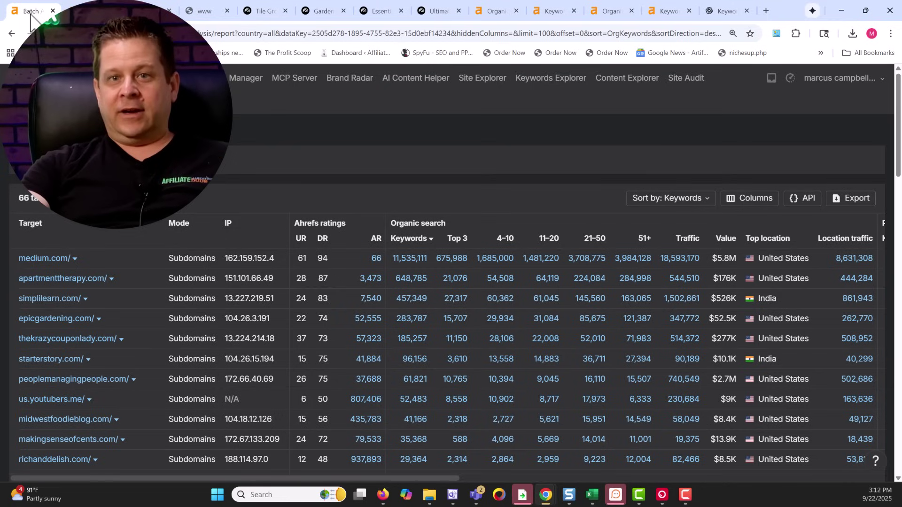
{"action": "left_click", "coordinate": [202, 11]}
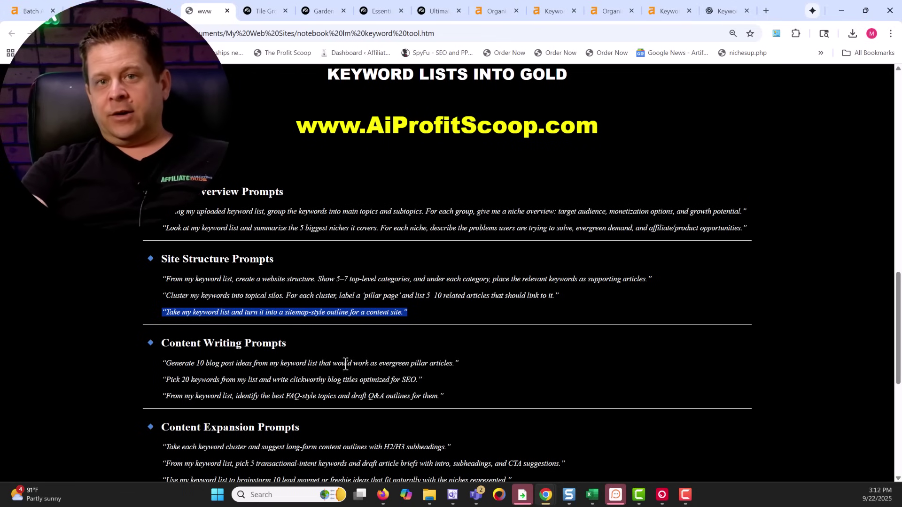
{"action": "scroll", "coordinate": [348, 362], "scroll_direction": "down", "scroll_amount": 2}
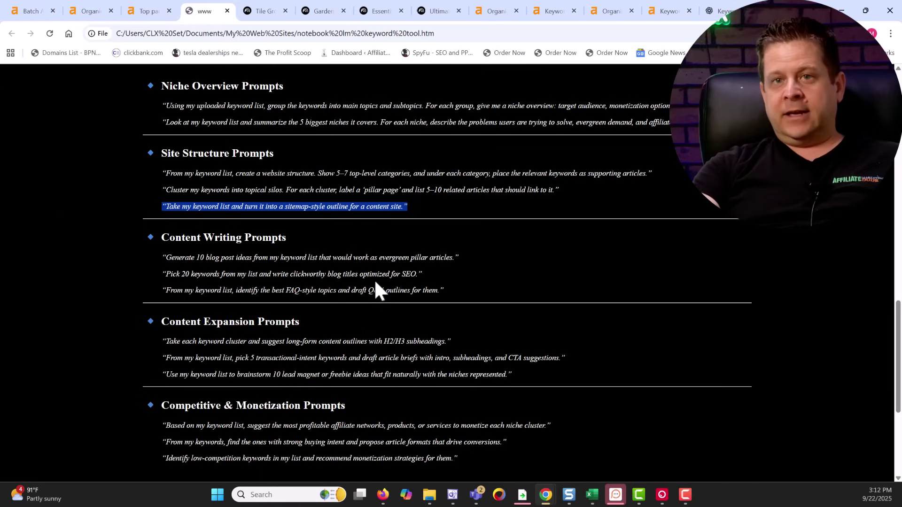
{"action": "left_click_drag", "start_coordinate": [426, 275], "coordinate": [167, 277]}
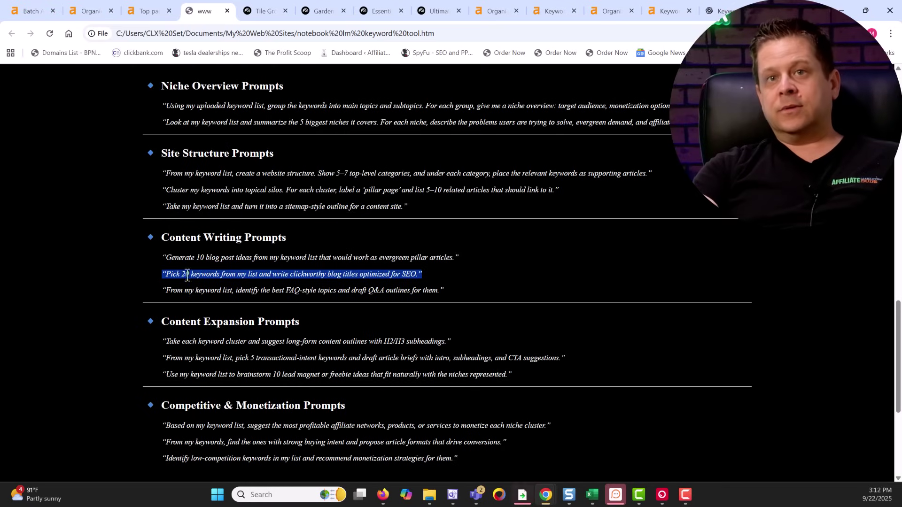
- Ask the tile grout notebook's chat to pick 20 keywords from the list and write clickworthy blog titles optimized for SEO
{"action": "left_click", "coordinate": [261, 11]}
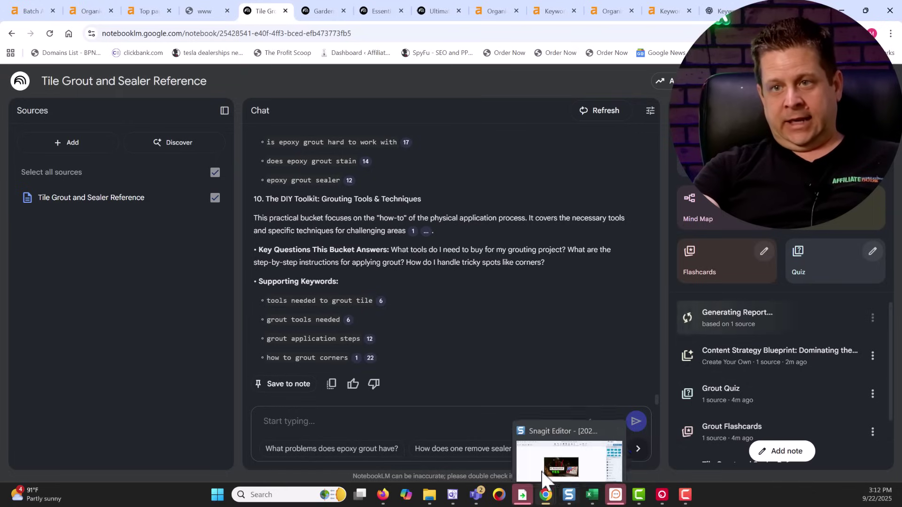
{"action": "left_click", "coordinate": [429, 433]}
{"action": "type", "text": "\"Pick 20 keywords from my list and write clickworthy blog titles optimized for SEO.\""}
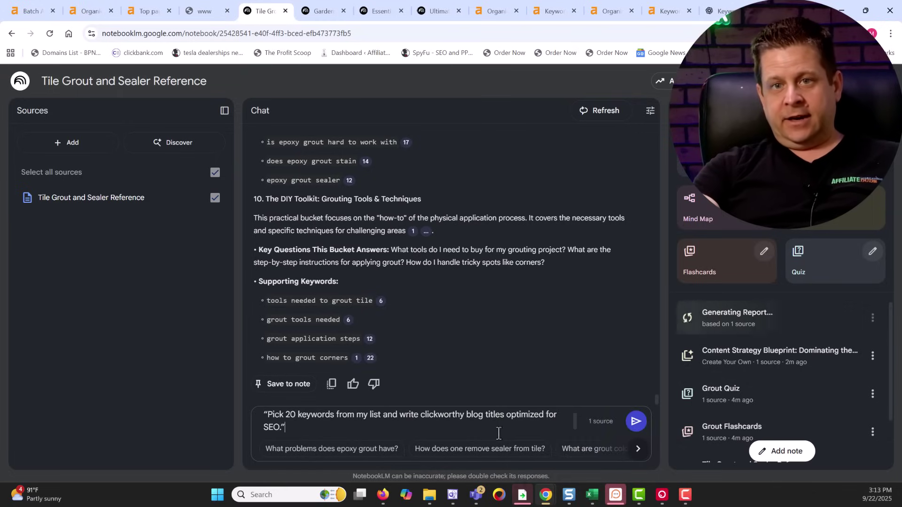
{"action": "left_click", "coordinate": [636, 421]}
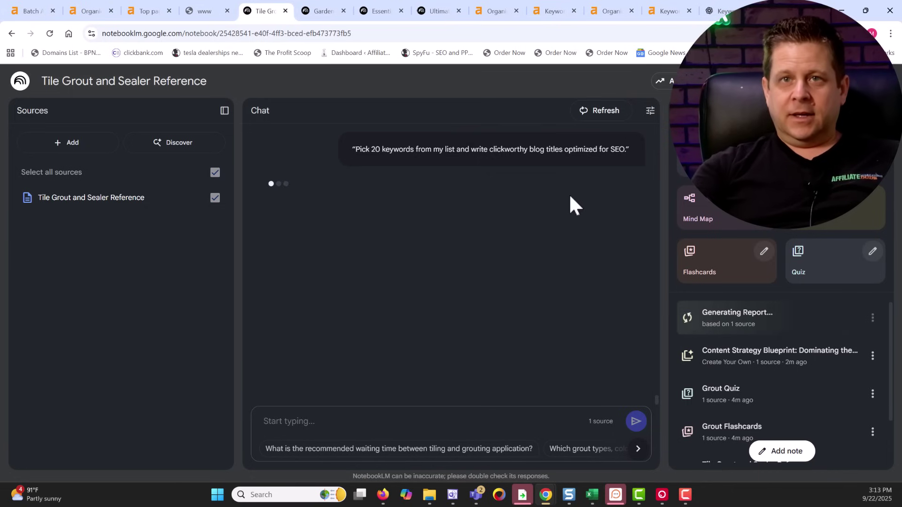
- Check the gardening report's progress, then read through the suggested keywords and blog titles in the tile grout notebook's chat
{"action": "left_click", "coordinate": [312, 13]}
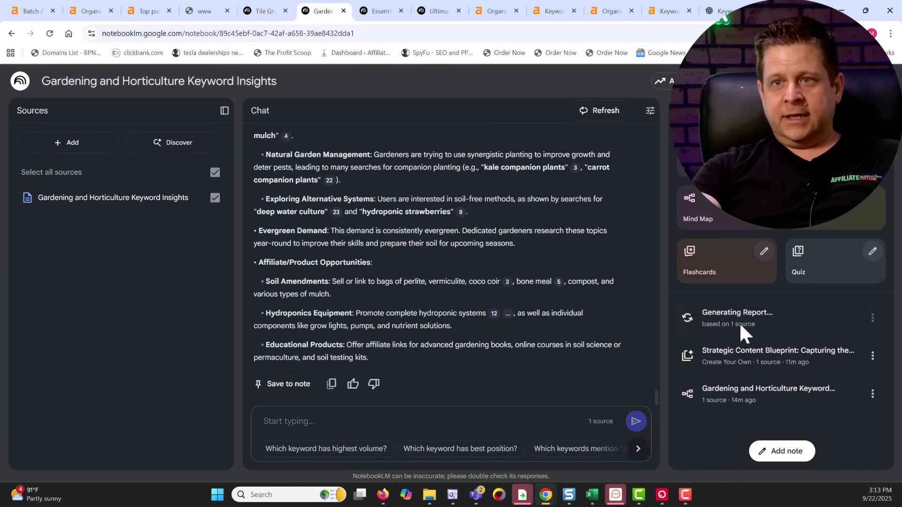
{"action": "left_click", "coordinate": [204, 13]}
{"action": "left_click", "coordinate": [258, 13]}
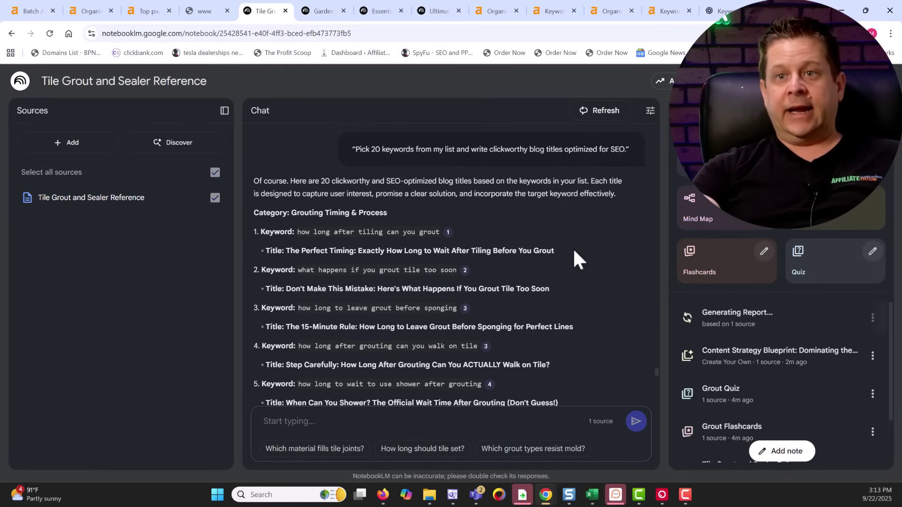
{"action": "left_click_drag", "start_coordinate": [573, 253], "coordinate": [254, 232]}
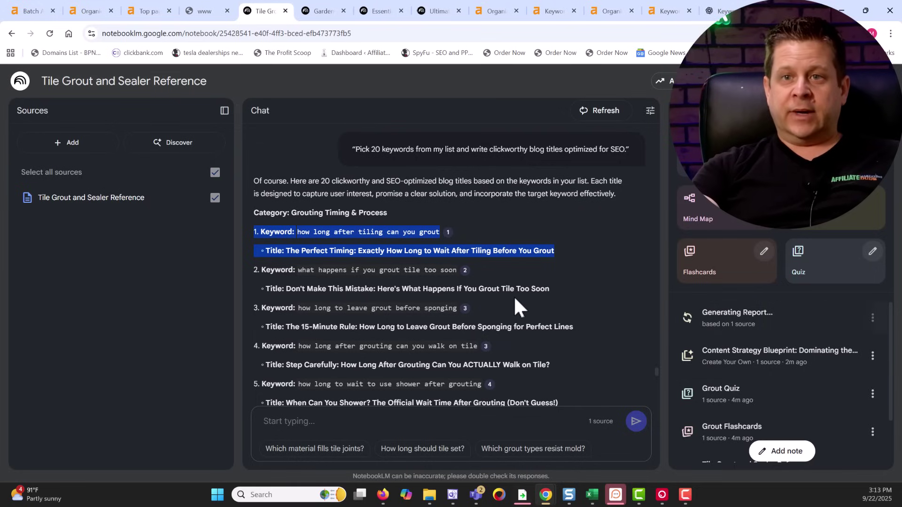
{"action": "left_click", "coordinate": [562, 300]}
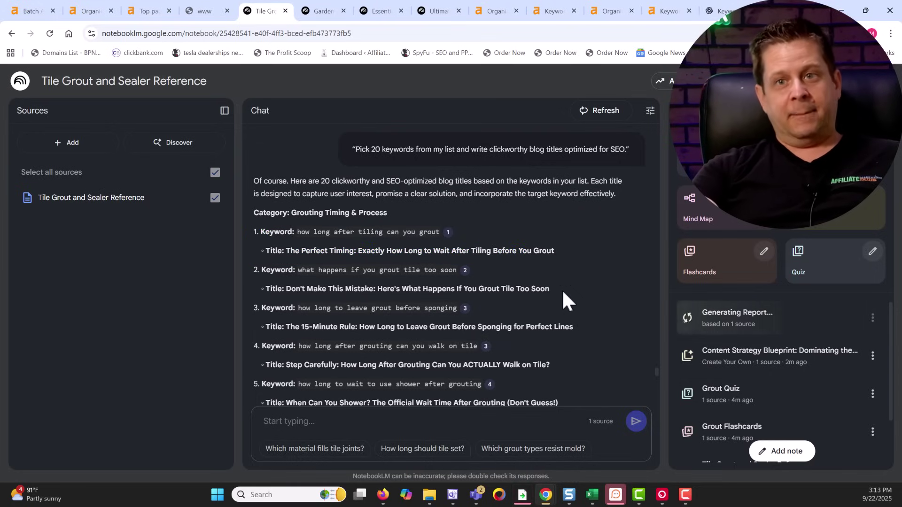
{"action": "scroll", "coordinate": [564, 347], "scroll_direction": "down", "scroll_amount": 5}
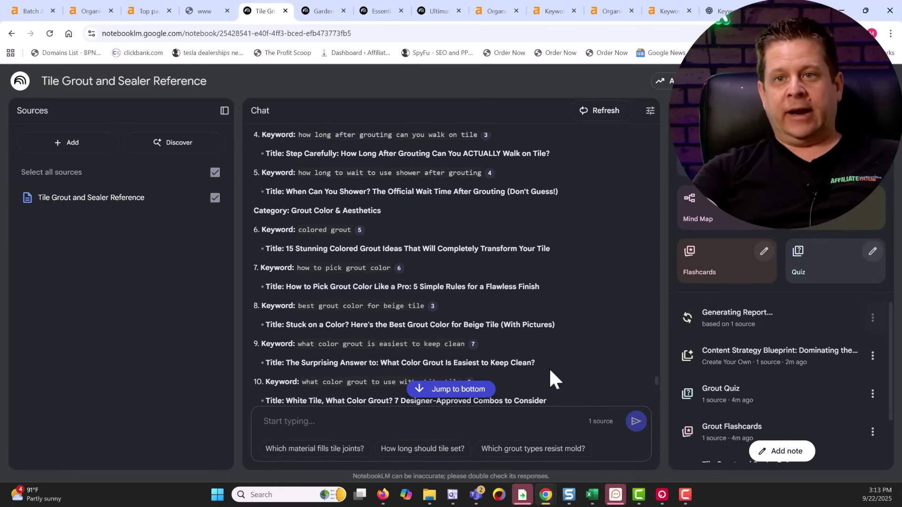
{"action": "left_click_drag", "start_coordinate": [502, 367], "coordinate": [271, 364]}
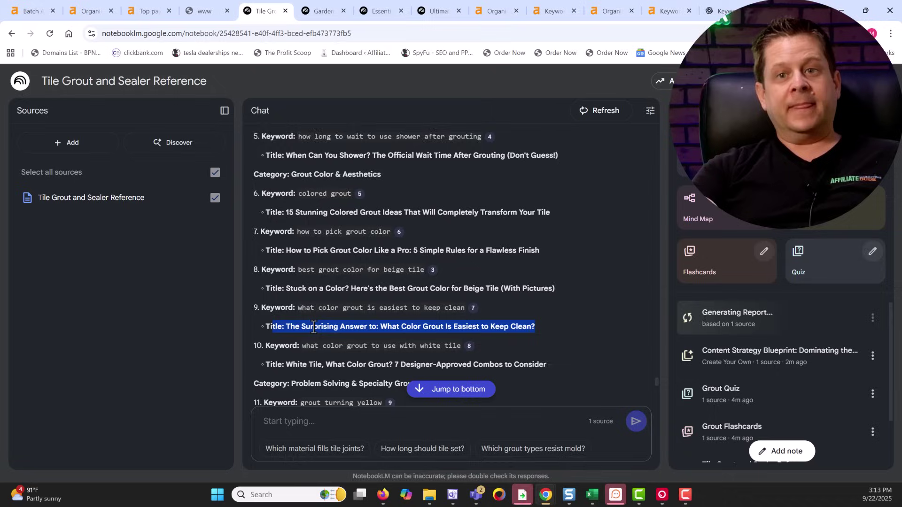
{"action": "scroll", "coordinate": [313, 329], "scroll_direction": "down", "scroll_amount": 1}
{"action": "scroll", "coordinate": [314, 328], "scroll_direction": "down", "scroll_amount": 2}
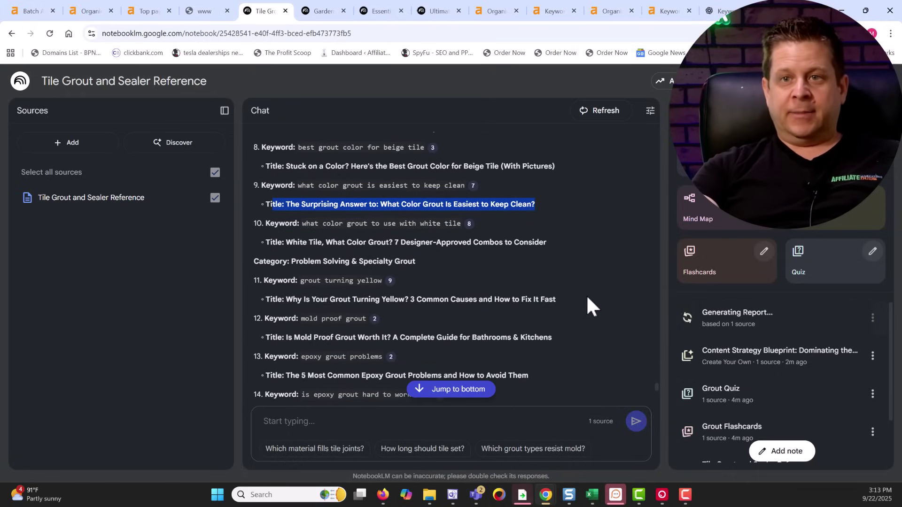
{"action": "scroll", "coordinate": [581, 287], "scroll_direction": "down", "scroll_amount": 7}
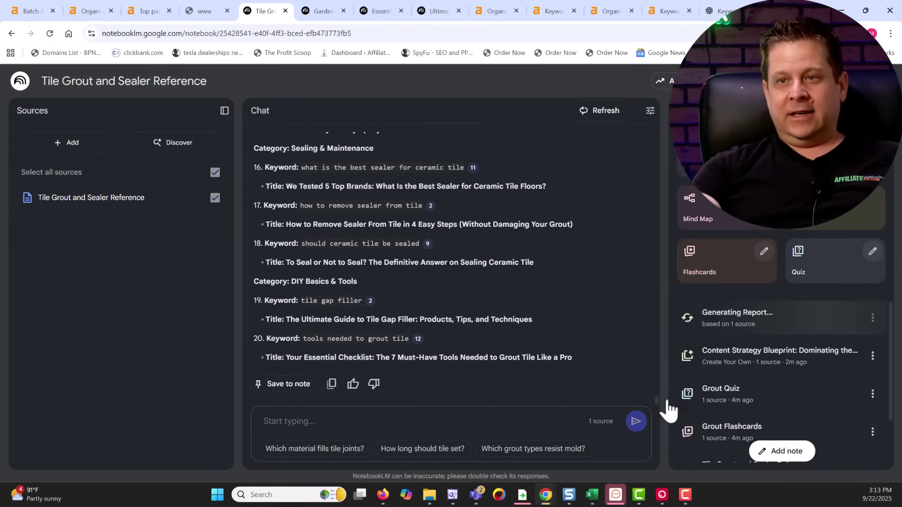
- Highlight the content expansion prompt on the prompts page about drafting article briefs for 5 transactional-intent keywords
{"action": "left_click", "coordinate": [324, 13]}
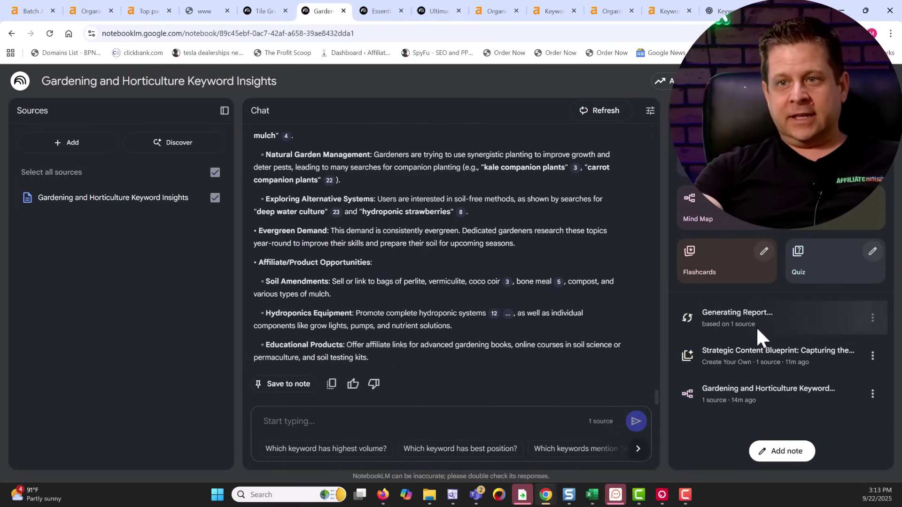
{"action": "left_click", "coordinate": [191, 17]}
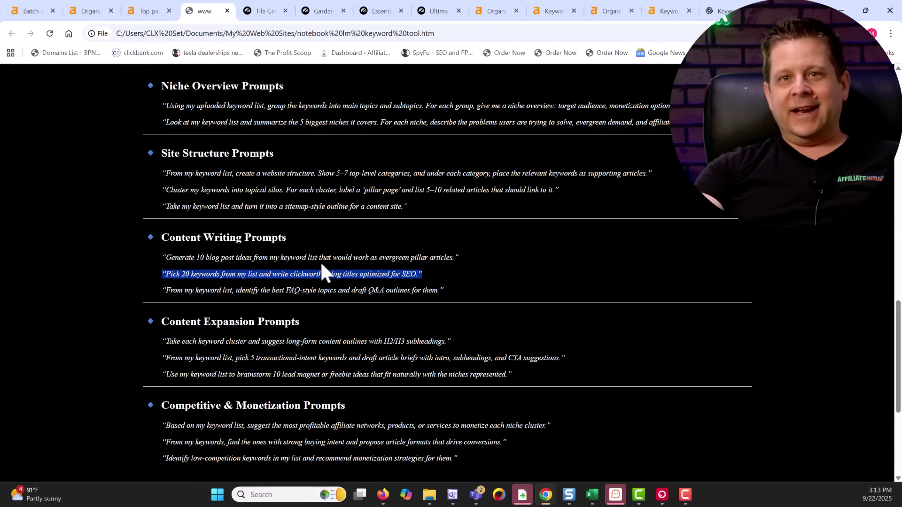
{"action": "scroll", "coordinate": [328, 277], "scroll_direction": "down", "scroll_amount": 2}
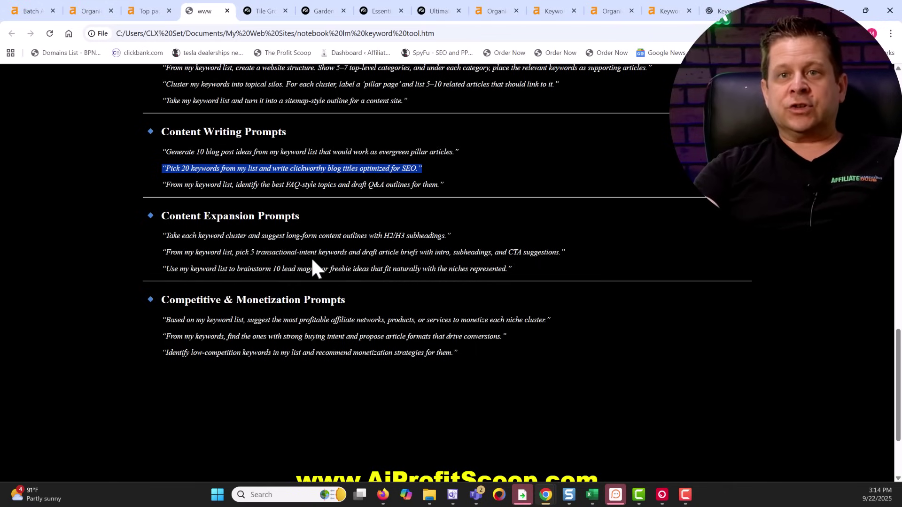
{"action": "left_click_drag", "start_coordinate": [567, 253], "coordinate": [256, 257]}
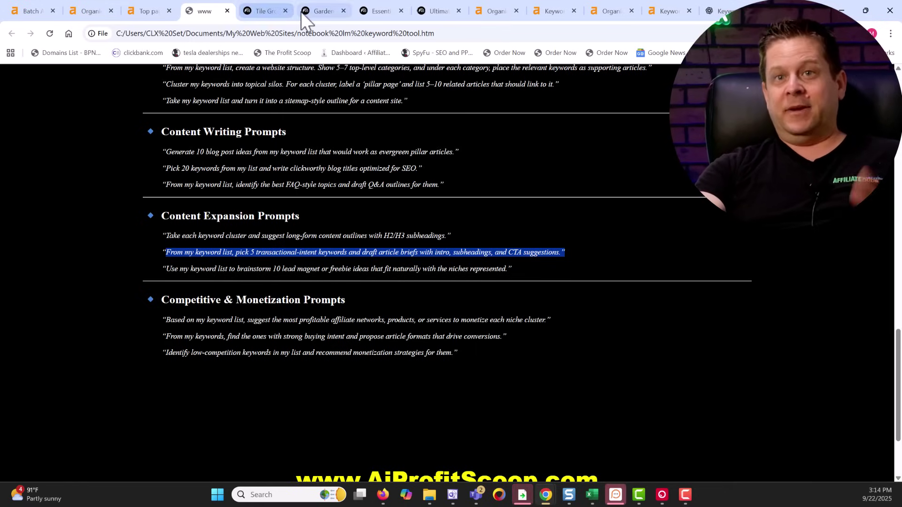
- Ask the gardening notebook's chat to "now find specific as seen on tv products for this niche"
{"action": "left_click", "coordinate": [322, 11]}
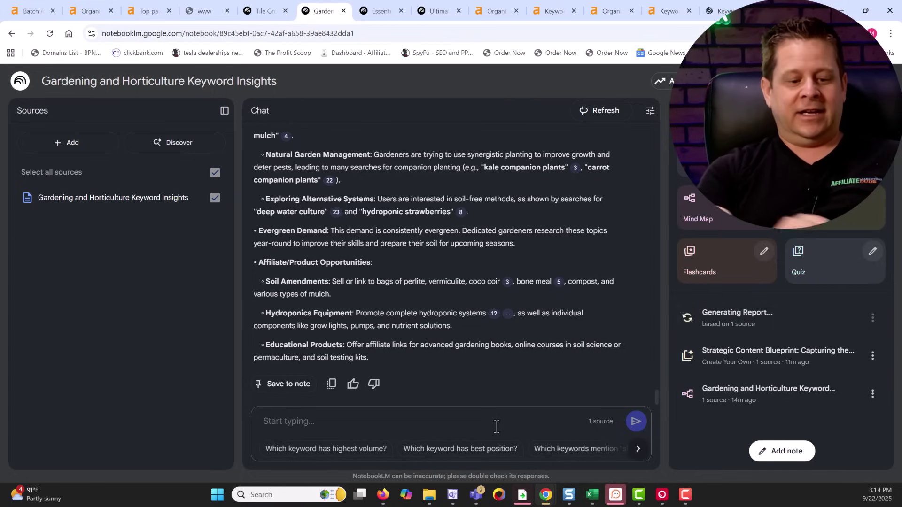
{"action": "type", "text": "now find spe"}
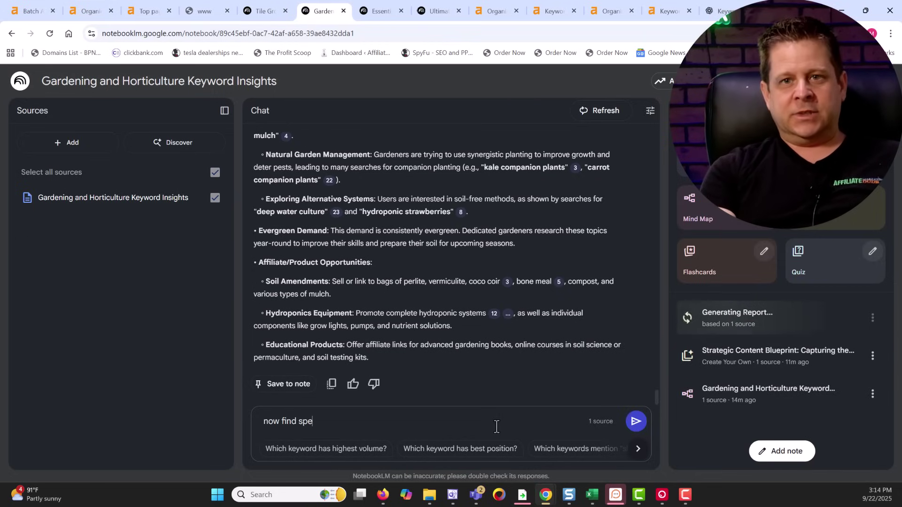
{"action": "type", "text": "cific as see"}
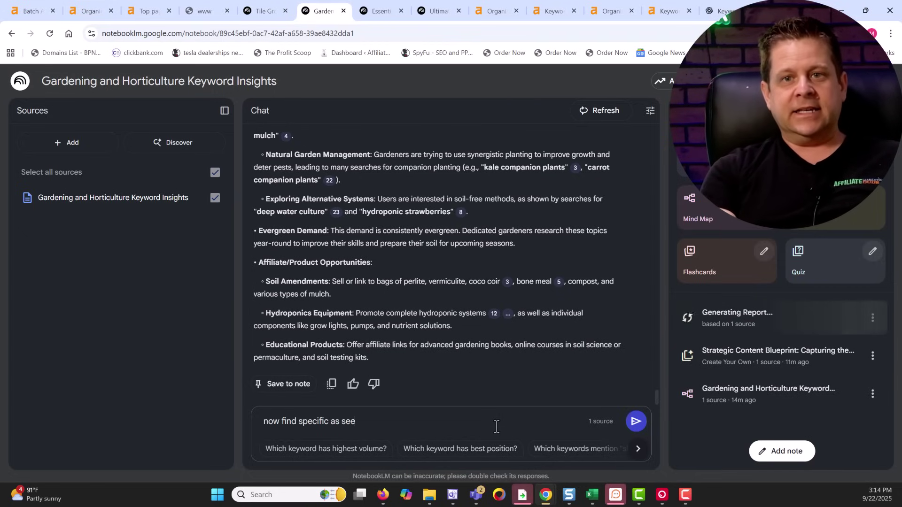
{"action": "type", "text": "n on tv prod"}
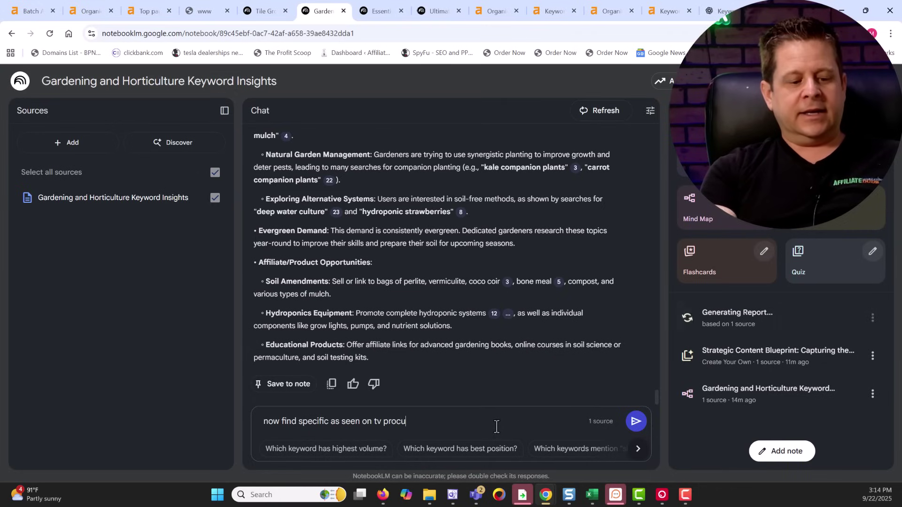
{"action": "type", "text": "ucts for this niche"}
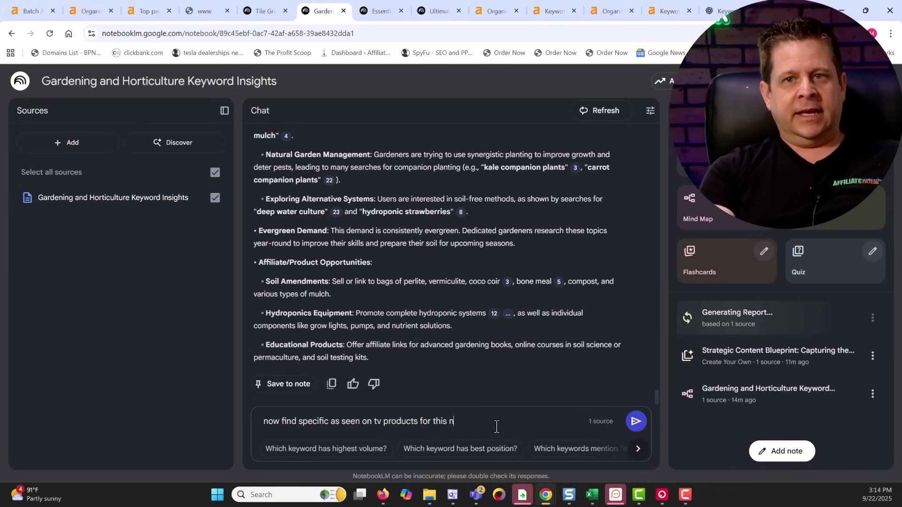
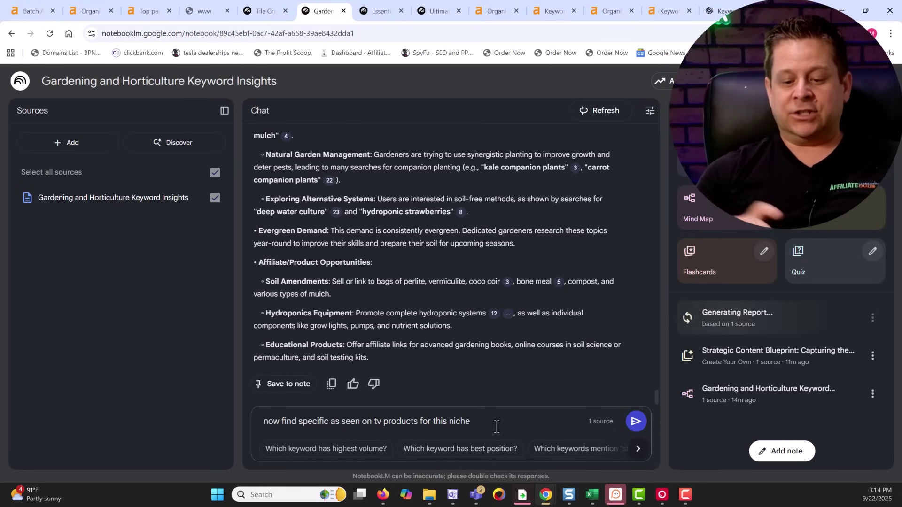
{"action": "key", "text": "Return"}
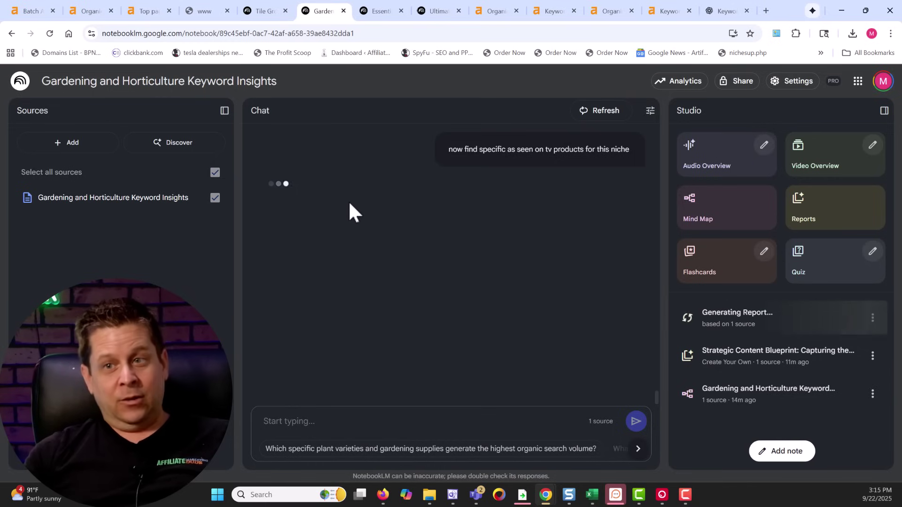
- View the tile grout Content Strategy Blueprint report, close it, and return to the gardening notebook's chat answer
{"action": "left_click", "coordinate": [265, 11]}
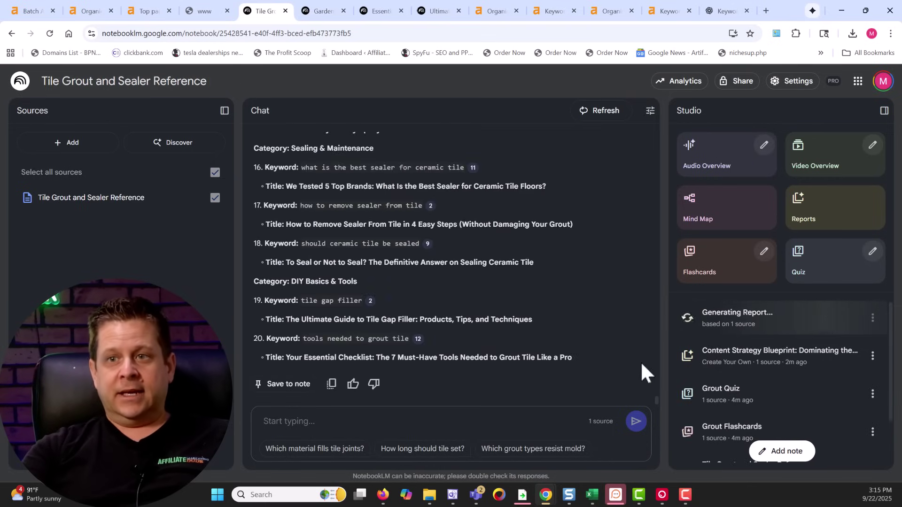
{"action": "left_click", "coordinate": [740, 353]}
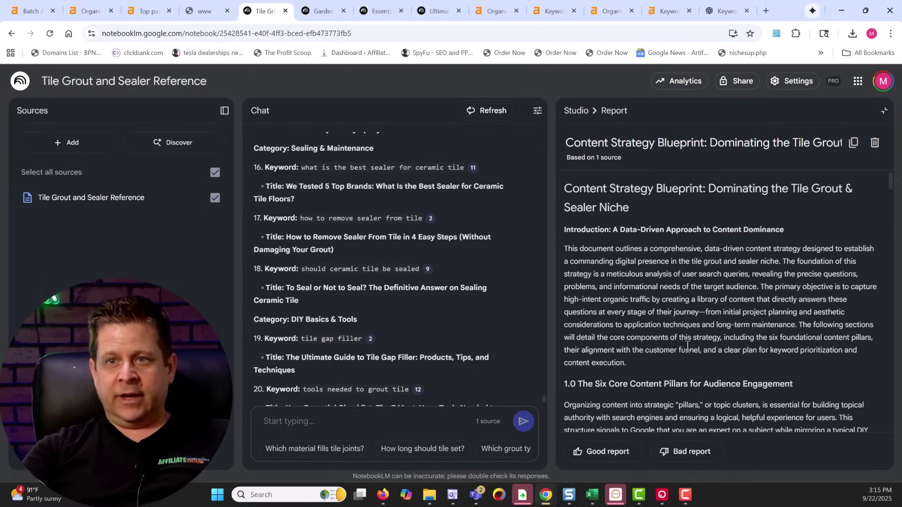
{"action": "left_click", "coordinate": [576, 112]}
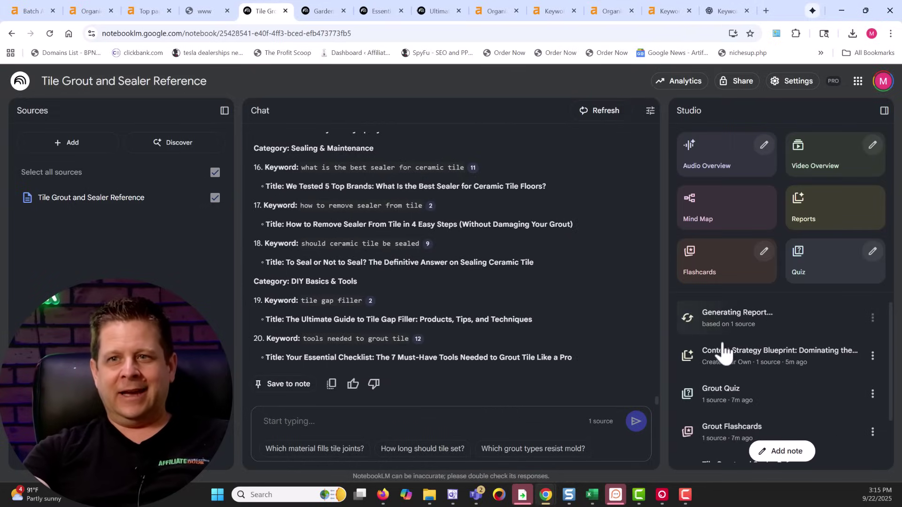
{"action": "left_click", "coordinate": [323, 10]}
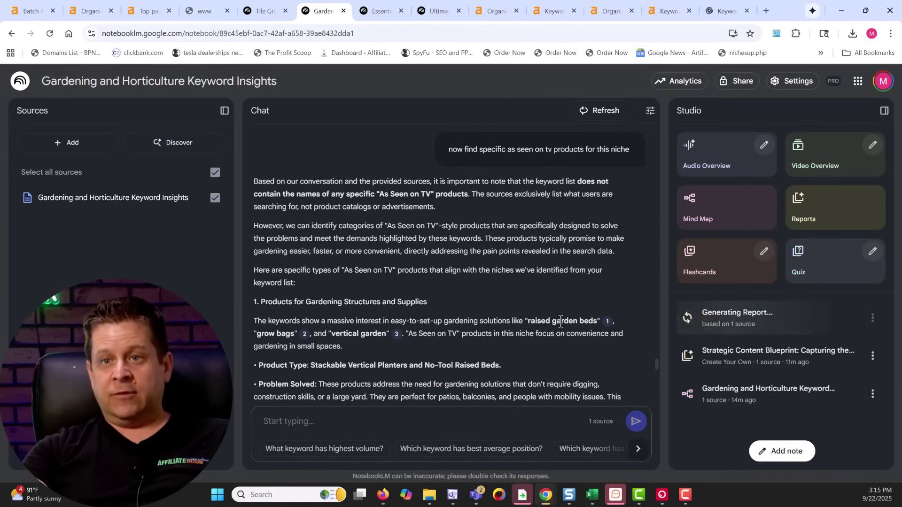
- Read through the gardening chat's answer on As Seen on TV product types, from garden structures to harvesting gadgets
{"action": "scroll", "coordinate": [560, 321], "scroll_direction": "down", "scroll_amount": 2}
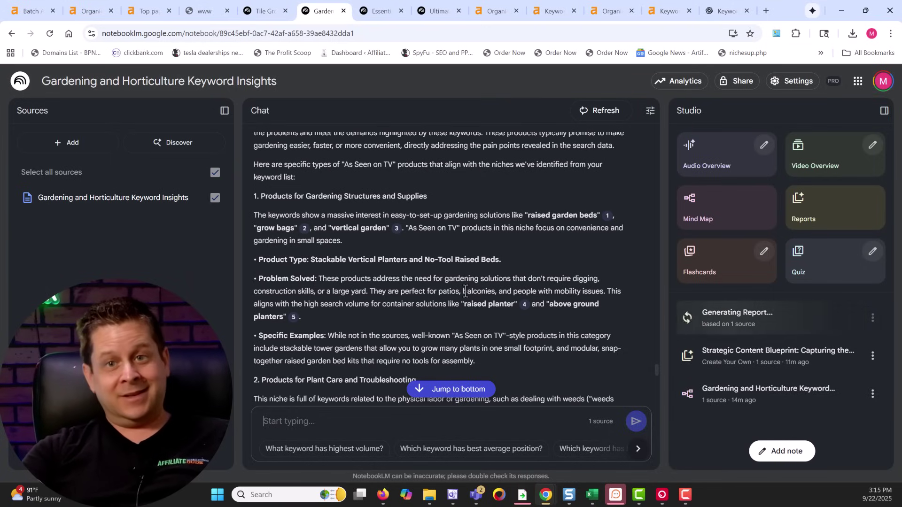
{"action": "scroll", "coordinate": [465, 292], "scroll_direction": "down", "scroll_amount": 2}
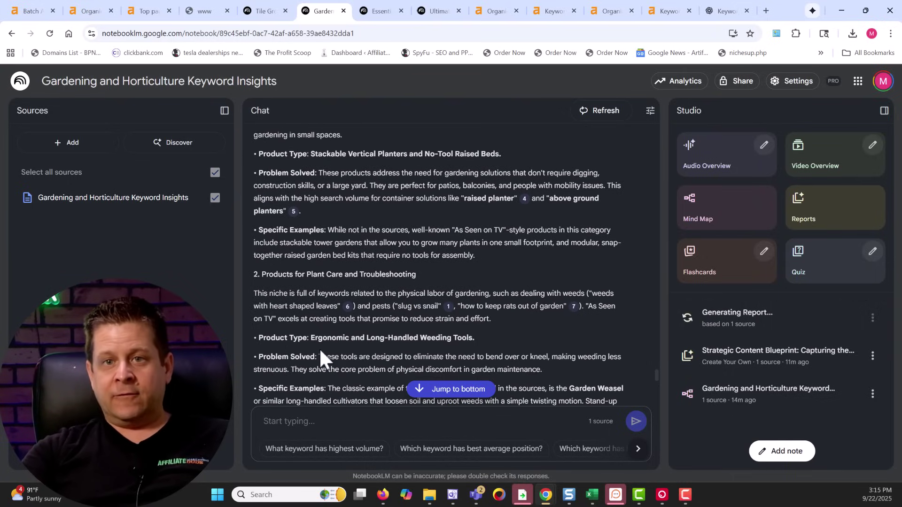
{"action": "scroll", "coordinate": [521, 266], "scroll_direction": "down", "scroll_amount": 1}
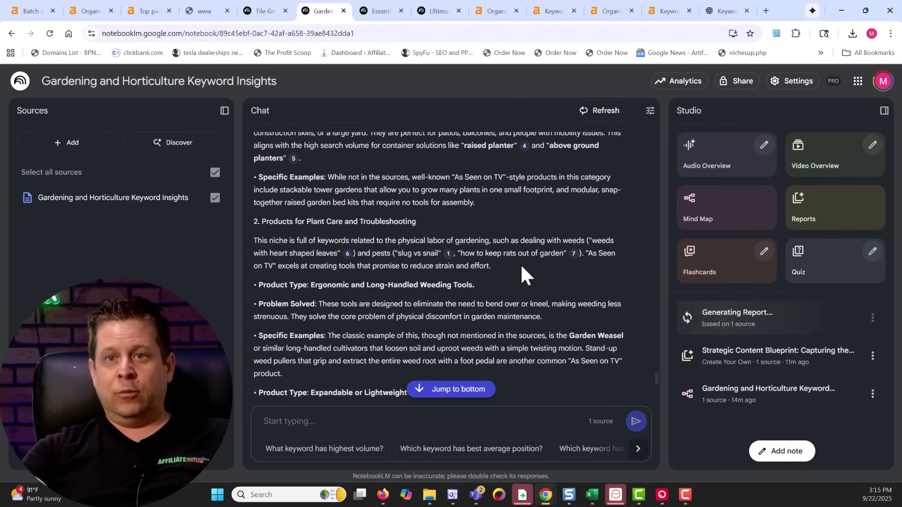
{"action": "scroll", "coordinate": [323, 341], "scroll_direction": "down", "scroll_amount": 2}
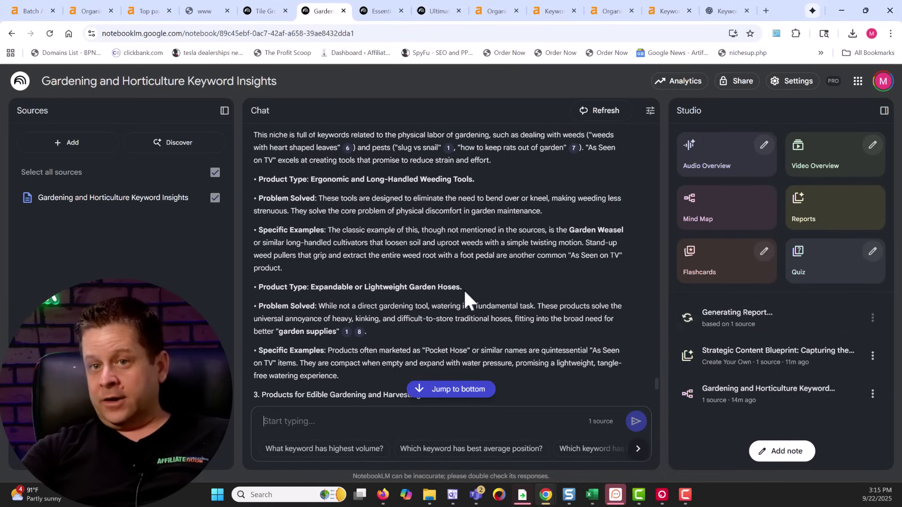
{"action": "scroll", "coordinate": [465, 296], "scroll_direction": "down", "scroll_amount": 2}
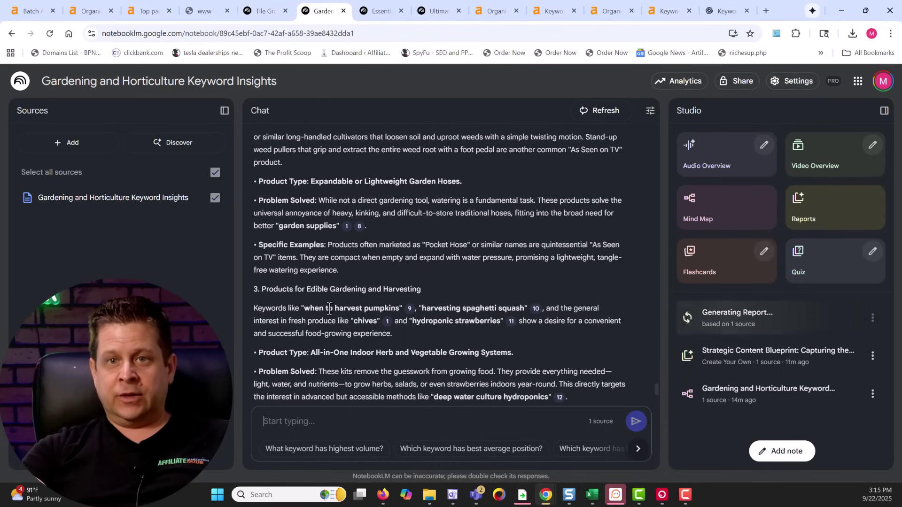
{"action": "scroll", "coordinate": [486, 305], "scroll_direction": "down", "scroll_amount": 3}
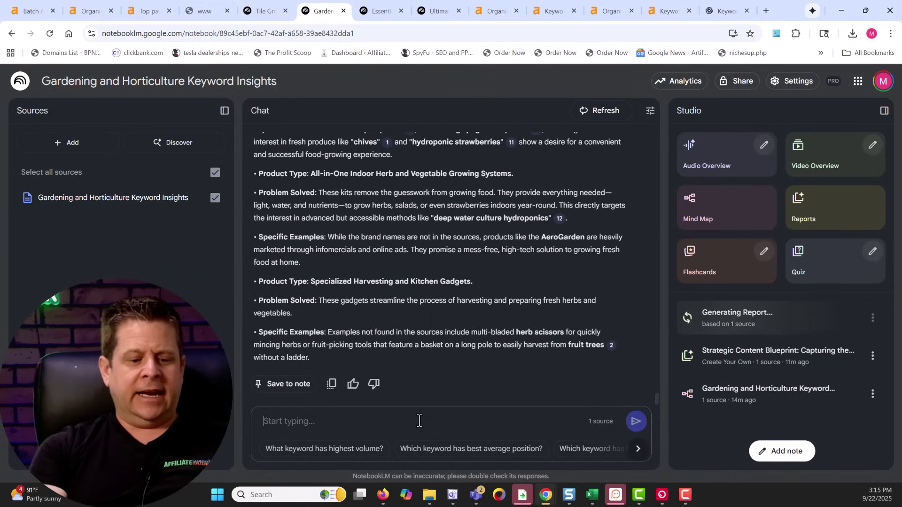
- Send the gardening notebook's chat the follow-up request "now clickbank products"
{"action": "type", "text": "now clickb"}
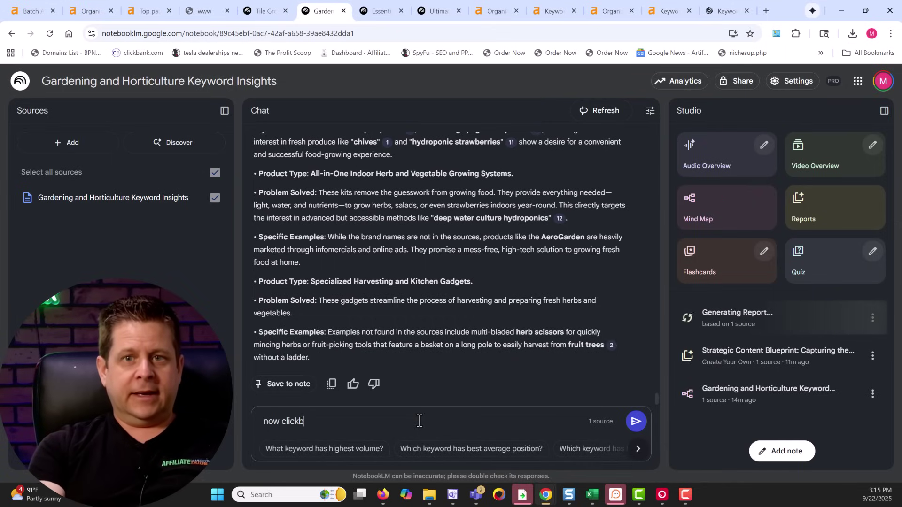
{"action": "type", "text": "ank products"}
{"action": "key", "text": "Return"}
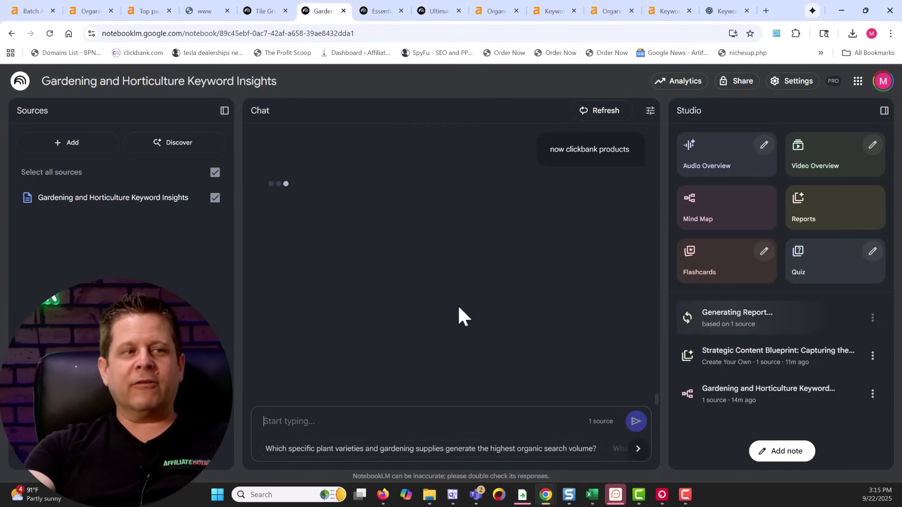
- Open the tile grout notebook's Website Content Structure report, read its topic clusters through to the end, and close it
{"action": "left_click", "coordinate": [381, 14]}
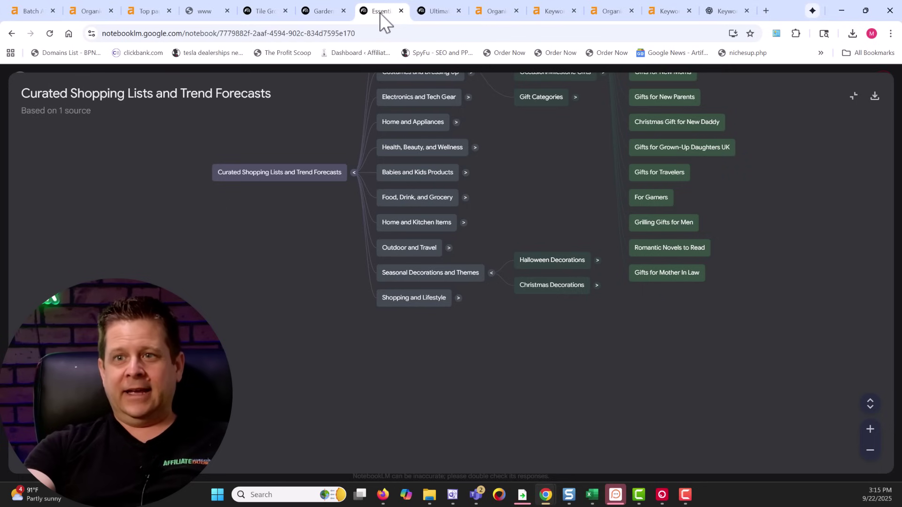
{"action": "left_click", "coordinate": [324, 13]}
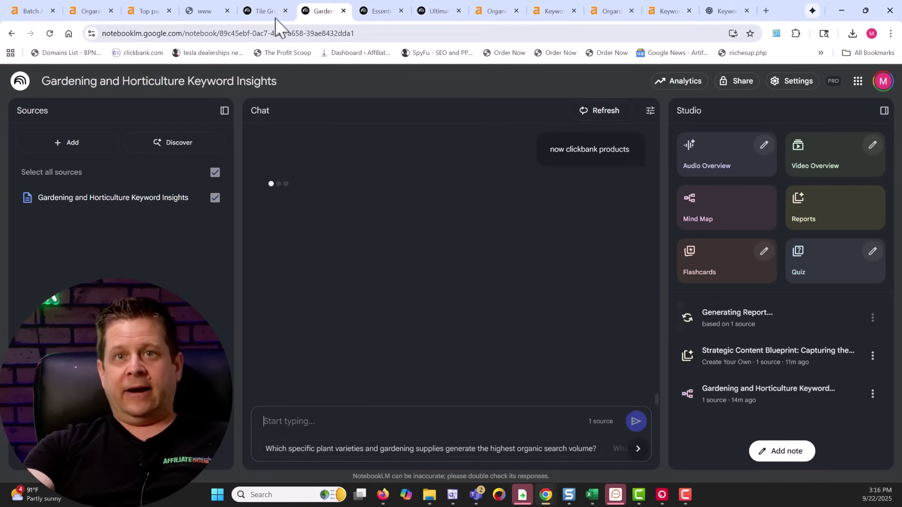
{"action": "left_click", "coordinate": [263, 13]}
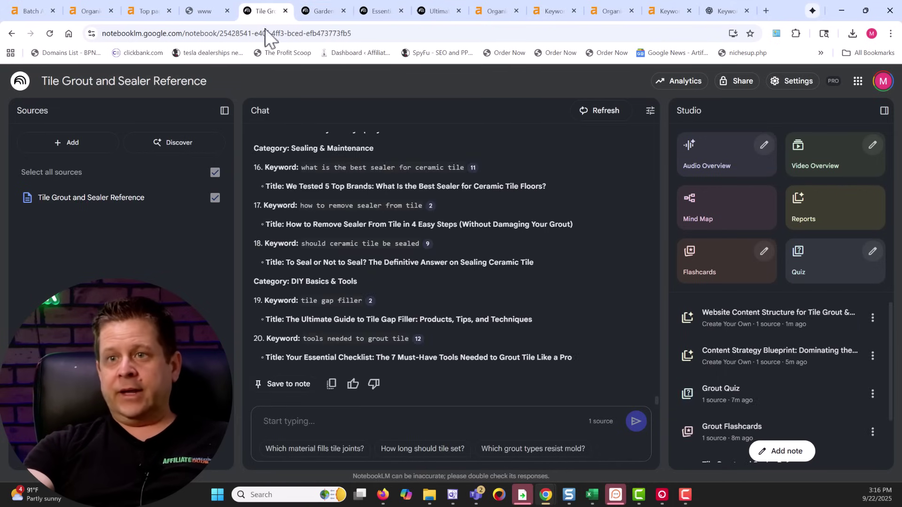
{"action": "left_click", "coordinate": [775, 329]}
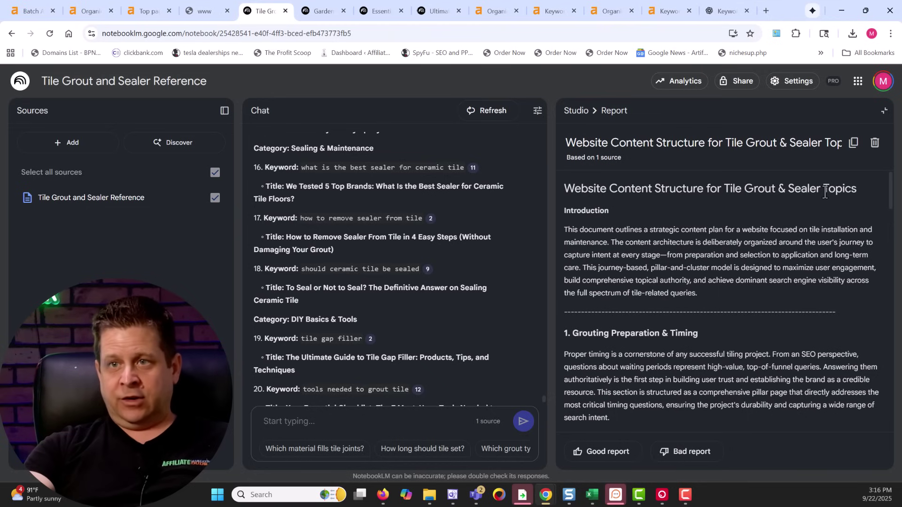
{"action": "scroll", "coordinate": [762, 192], "scroll_direction": "down", "scroll_amount": 1}
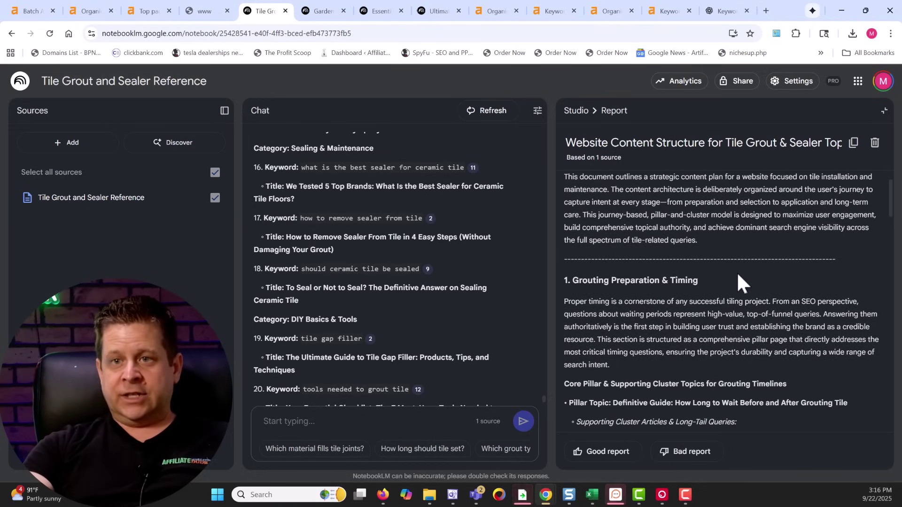
{"action": "scroll", "coordinate": [736, 273], "scroll_direction": "down", "scroll_amount": 3}
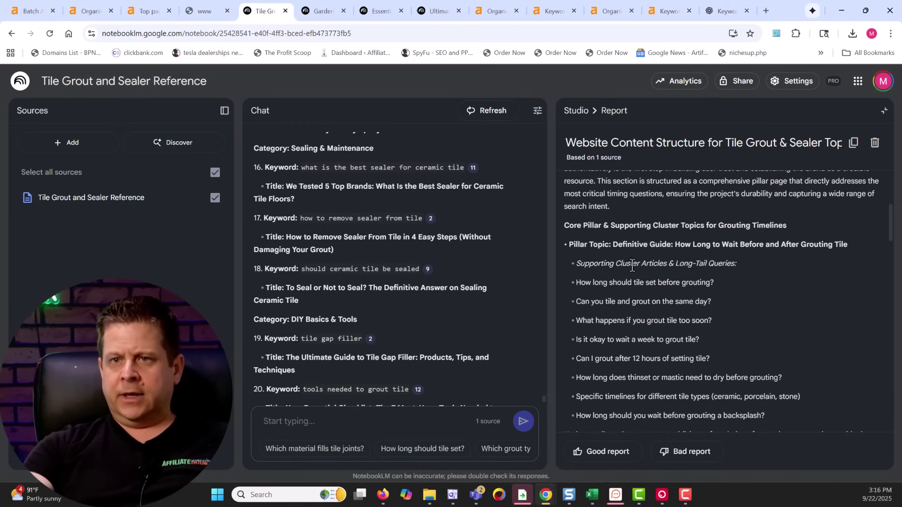
{"action": "scroll", "coordinate": [634, 270], "scroll_direction": "down", "scroll_amount": 2}
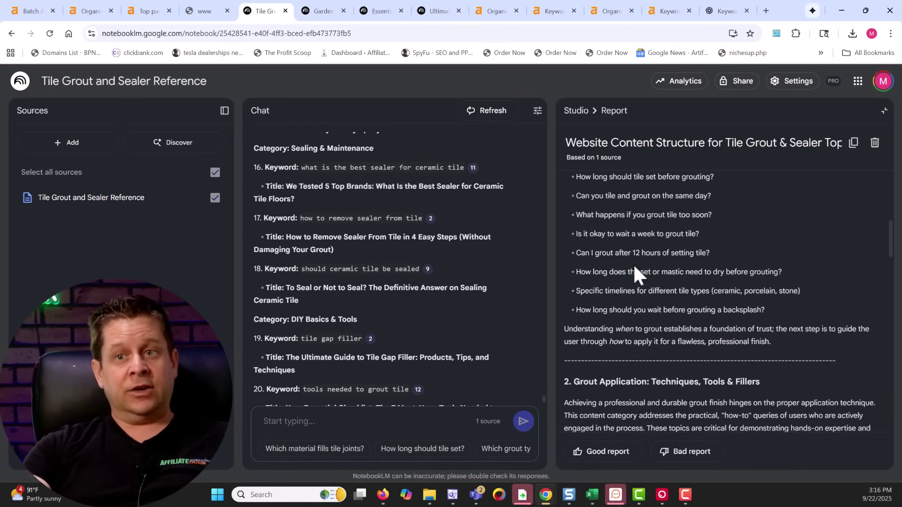
{"action": "scroll", "coordinate": [633, 263], "scroll_direction": "down", "scroll_amount": 2}
{"action": "scroll", "coordinate": [698, 314], "scroll_direction": "down", "scroll_amount": 4}
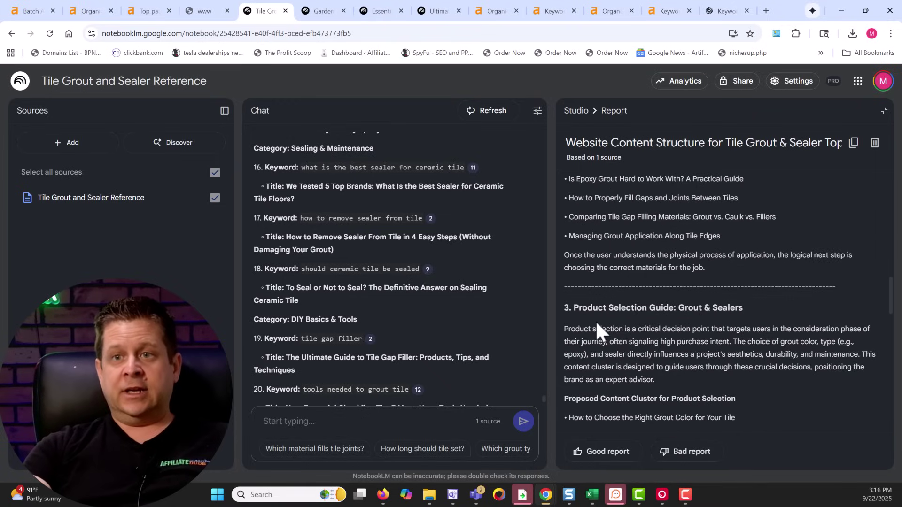
{"action": "scroll", "coordinate": [711, 321], "scroll_direction": "down", "scroll_amount": 1}
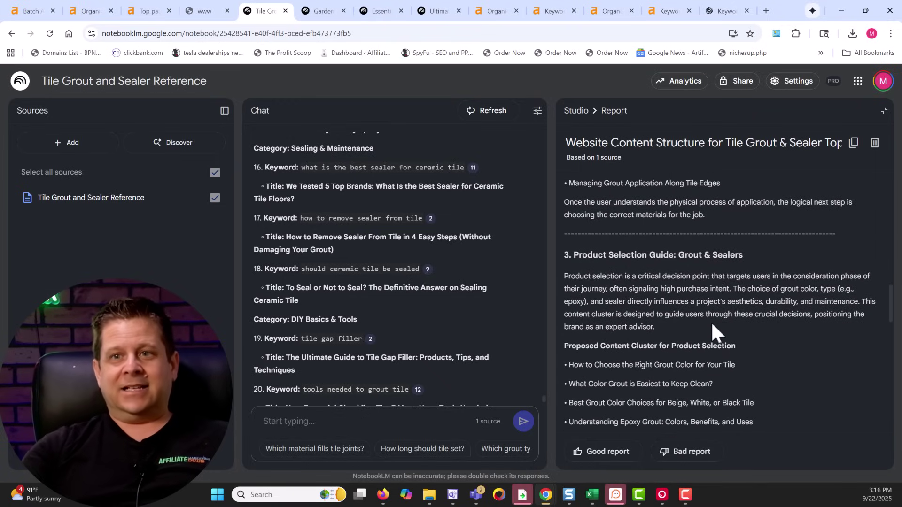
{"action": "scroll", "coordinate": [711, 320], "scroll_direction": "down", "scroll_amount": 1}
{"action": "scroll", "coordinate": [712, 327], "scroll_direction": "down", "scroll_amount": 10}
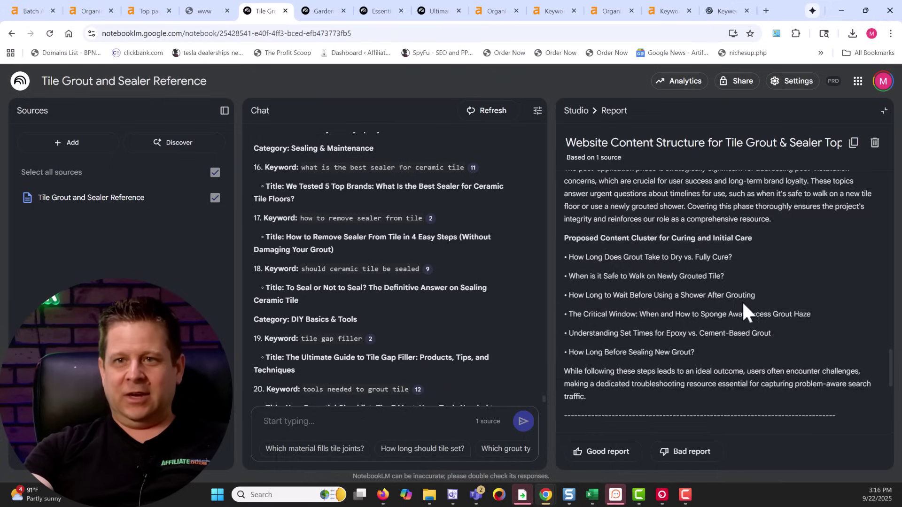
{"action": "scroll", "coordinate": [747, 311], "scroll_direction": "down", "scroll_amount": 3}
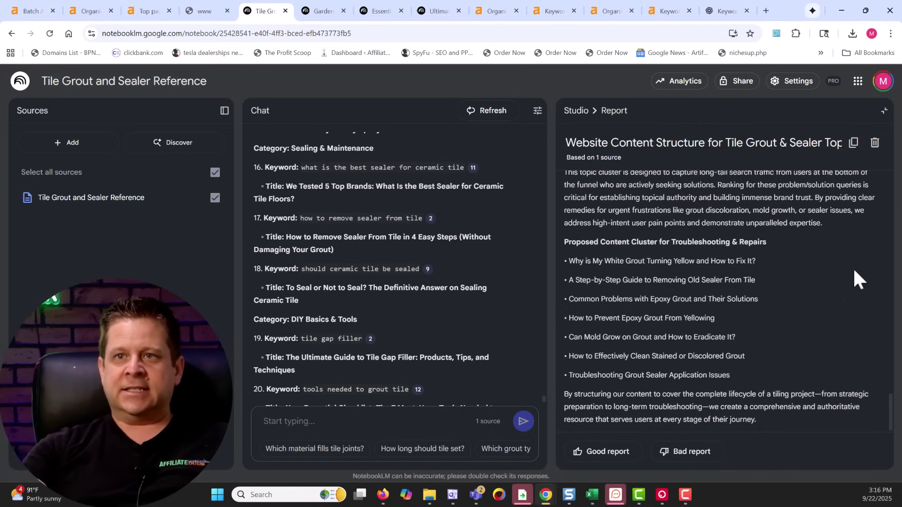
{"action": "left_click", "coordinate": [575, 112]}
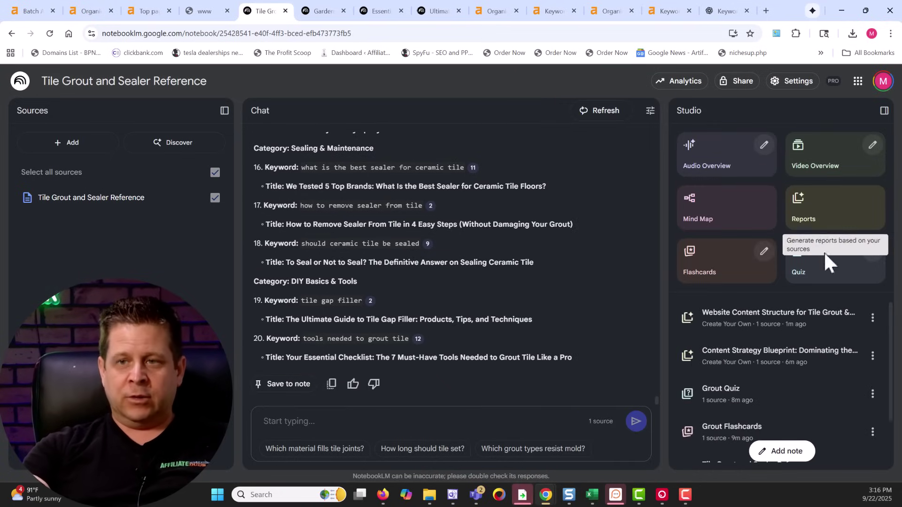
- Open the Grout Quiz in the tile grout notebook and view its first question with all answer options
{"action": "scroll", "coordinate": [778, 375], "scroll_direction": "down", "scroll_amount": 2}
{"action": "left_click", "coordinate": [746, 341]}
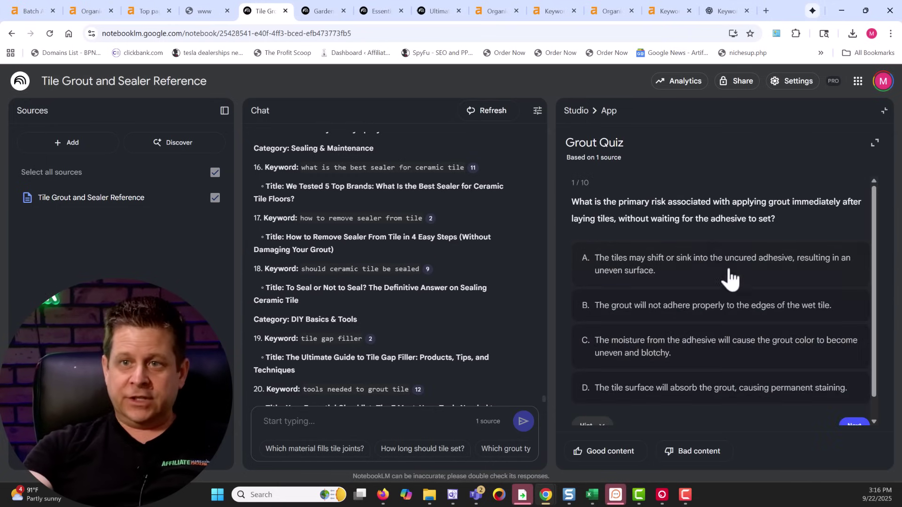
{"action": "scroll", "coordinate": [701, 404], "scroll_direction": "down", "scroll_amount": 1}
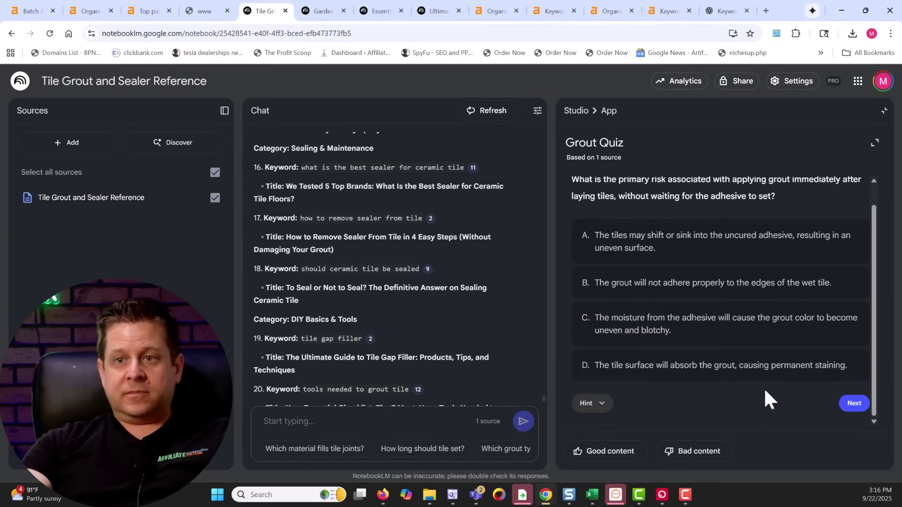
- Take the monetization prompt on strong buying intent and converting article formats from the prompts page and submit it to the tile grout chat
{"action": "left_click", "coordinate": [204, 11]}
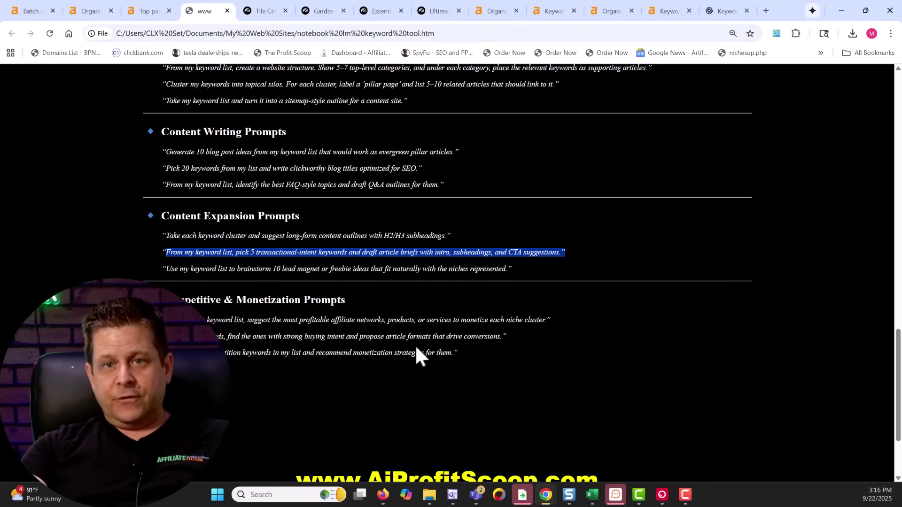
{"action": "triple_click", "coordinate": [303, 336]}
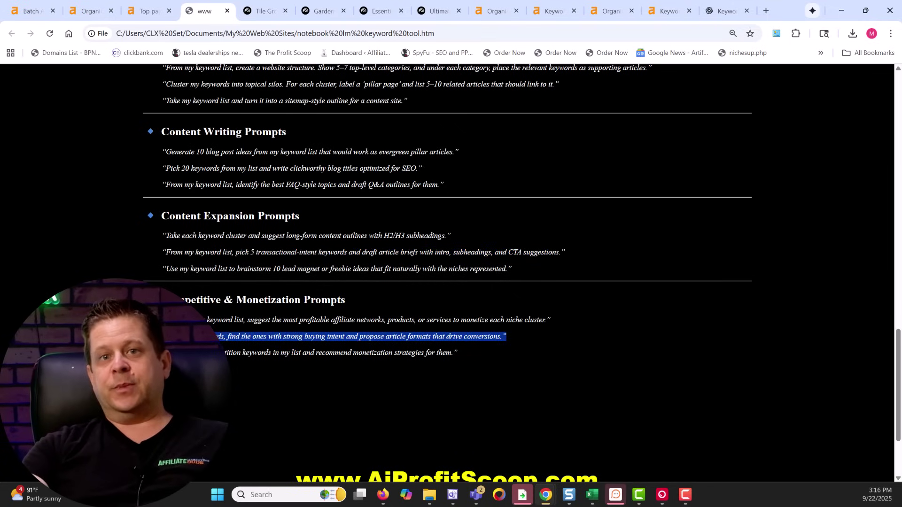
{"action": "left_click", "coordinate": [263, 11]}
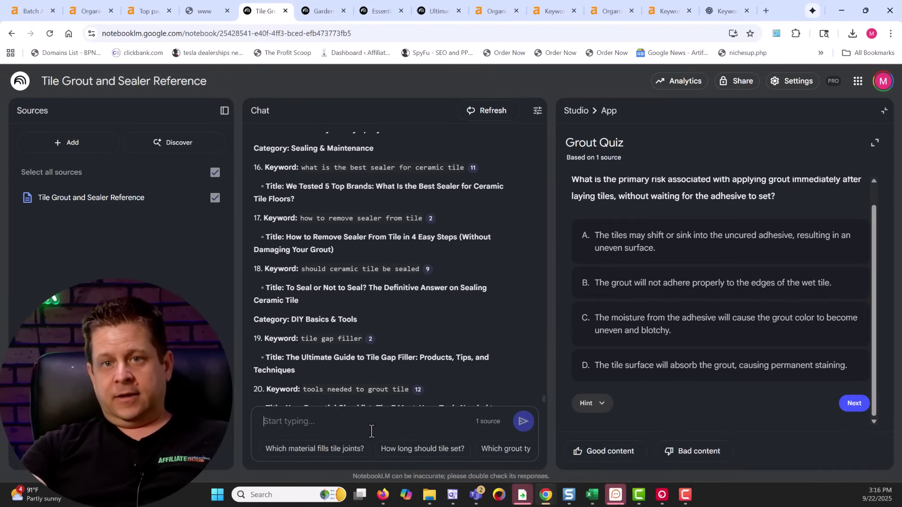
{"action": "type", "text": "\"From my keywords, find the ones with strong buying intent and propose article formats that drive conversions.\""}
{"action": "left_click", "coordinate": [522, 421]}
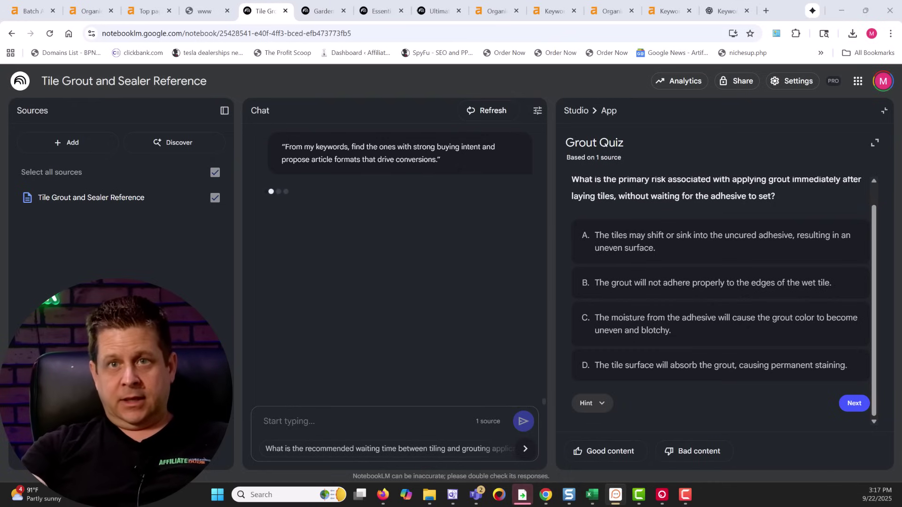
- Look over the Ahrefs keyword overviews, including "perlite vs vermiculite", then return to the tile grout notebook's chat
{"action": "left_click", "coordinate": [717, 12]}
{"action": "left_click", "coordinate": [669, 14]}
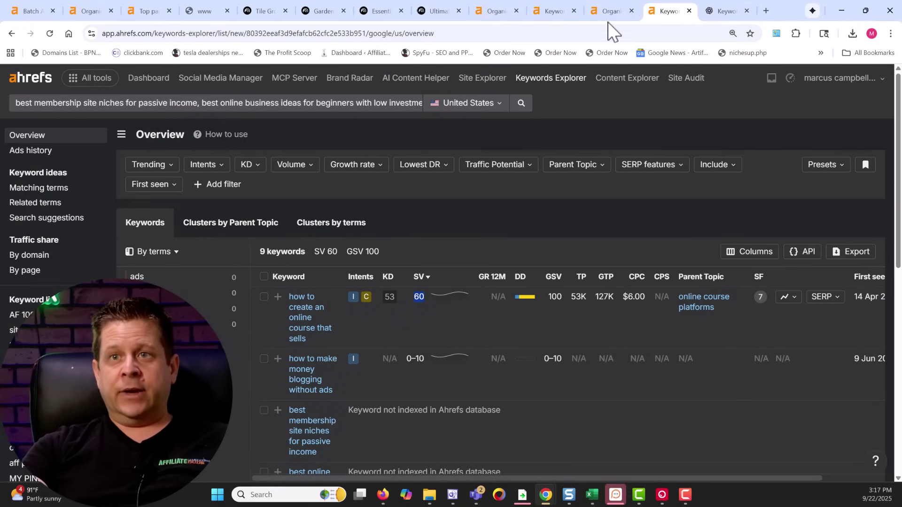
{"action": "left_click", "coordinate": [610, 13]}
{"action": "left_click", "coordinate": [545, 13]}
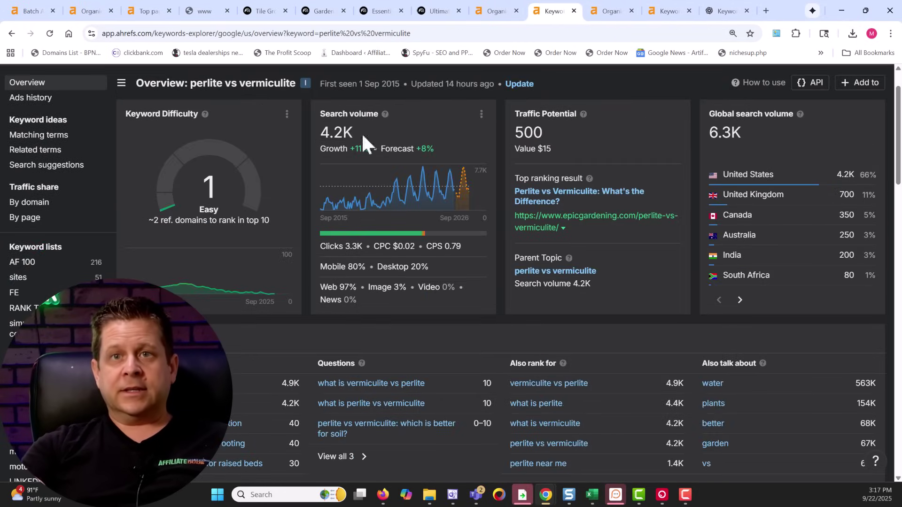
{"action": "left_click", "coordinate": [266, 13]}
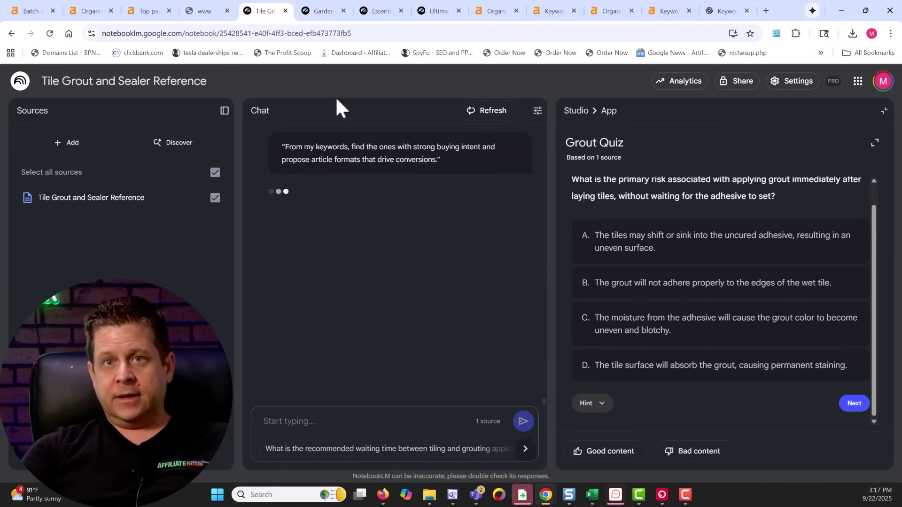
{"action": "left_click", "coordinate": [324, 15]}
{"action": "left_click", "coordinate": [259, 15]}
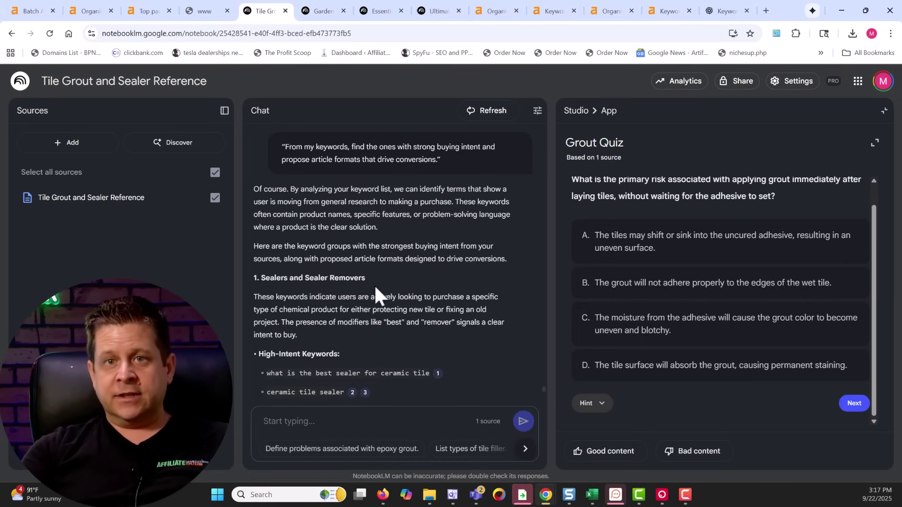
- Read the tile grout chat's high-intent keywords and proposed article formats for sealers, specialty grouts and repair fillers
{"action": "scroll", "coordinate": [410, 278], "scroll_direction": "down", "scroll_amount": 5}
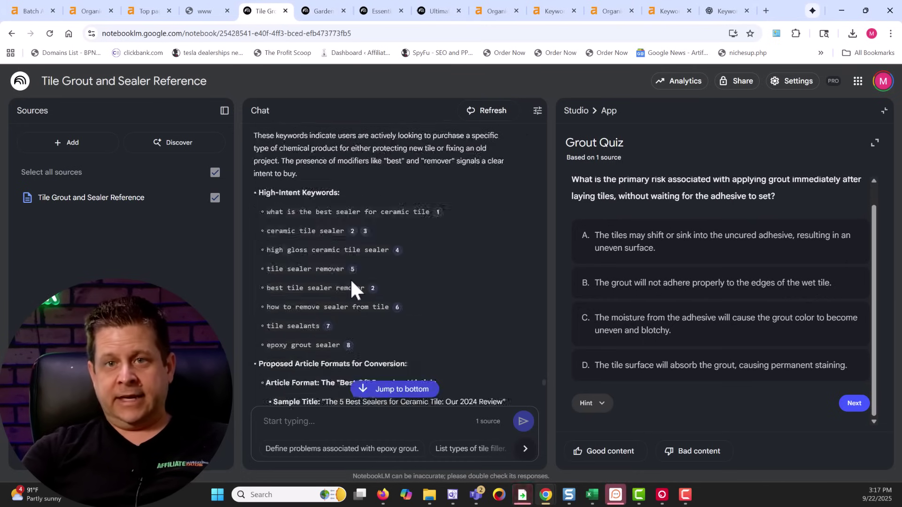
{"action": "scroll", "coordinate": [354, 281], "scroll_direction": "down", "scroll_amount": 1}
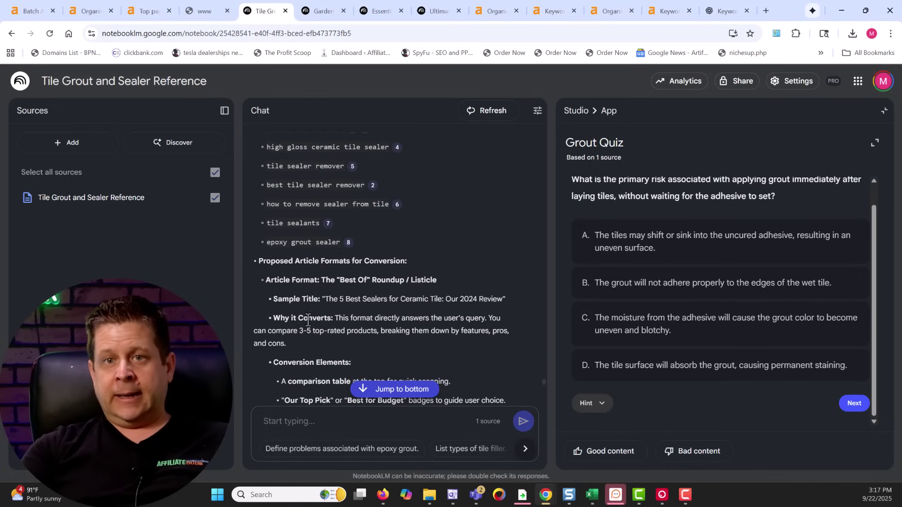
{"action": "scroll", "coordinate": [308, 319], "scroll_direction": "down", "scroll_amount": 6}
{"action": "scroll", "coordinate": [359, 170], "scroll_direction": "up", "scroll_amount": 1}
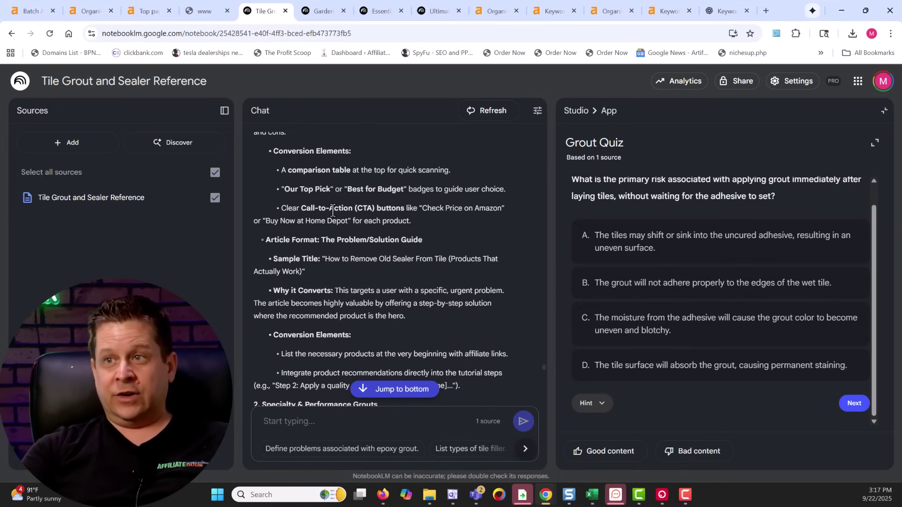
{"action": "scroll", "coordinate": [271, 317], "scroll_direction": "down", "scroll_amount": 6}
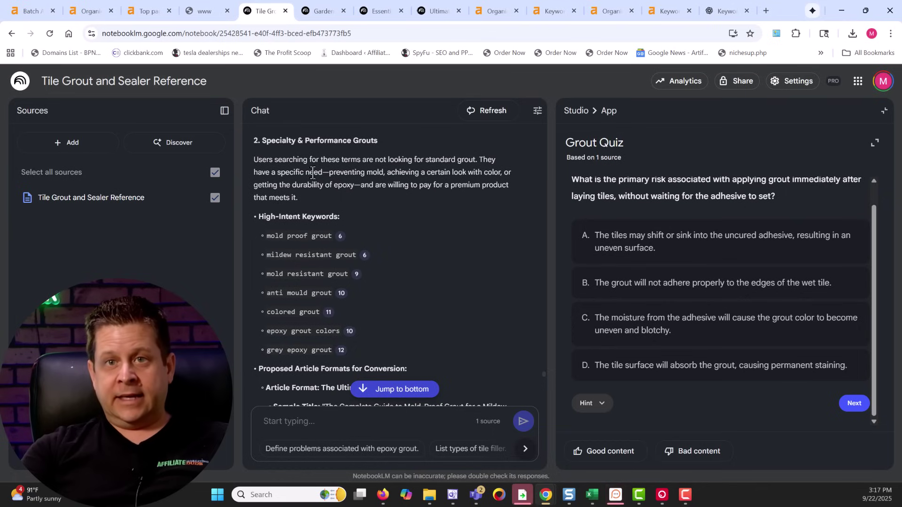
{"action": "scroll", "coordinate": [371, 226], "scroll_direction": "down", "scroll_amount": 2}
{"action": "scroll", "coordinate": [368, 244], "scroll_direction": "down", "scroll_amount": 8}
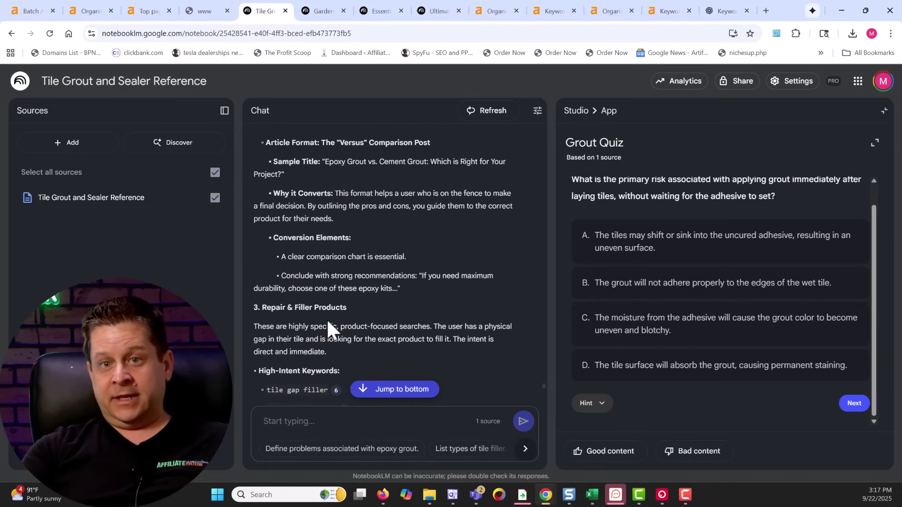
- Read on in the tile grout chat through the quick-fix tutorial format and the grouting tools and equipment keywords
{"action": "scroll", "coordinate": [327, 324], "scroll_direction": "down", "scroll_amount": 6}
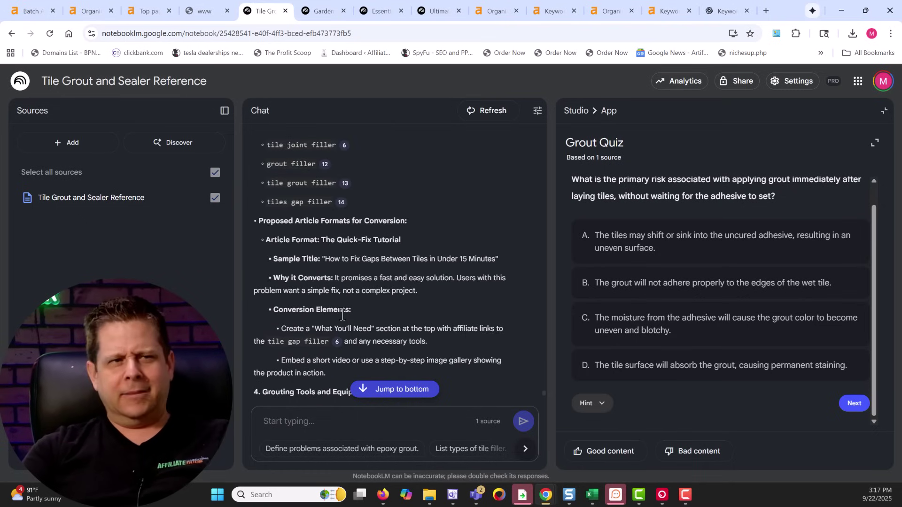
{"action": "scroll", "coordinate": [352, 296], "scroll_direction": "down", "scroll_amount": 3}
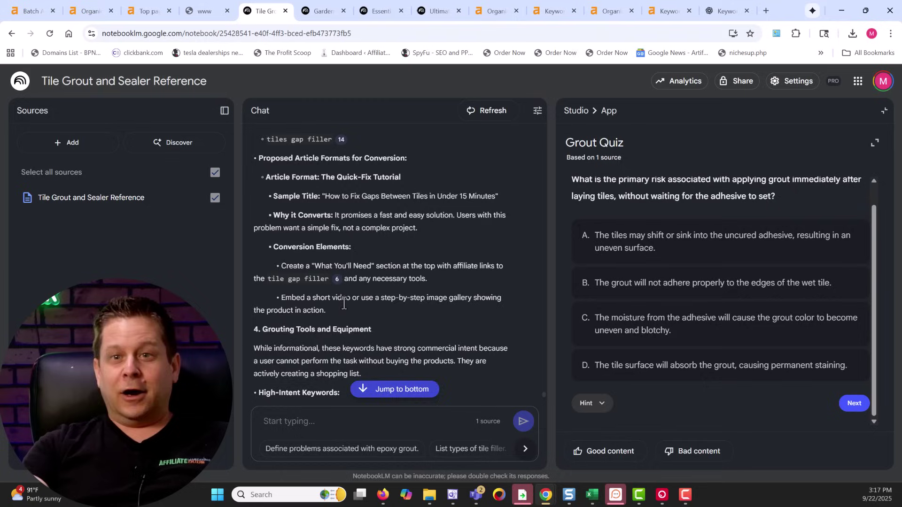
{"action": "scroll", "coordinate": [345, 300], "scroll_direction": "down", "scroll_amount": 3}
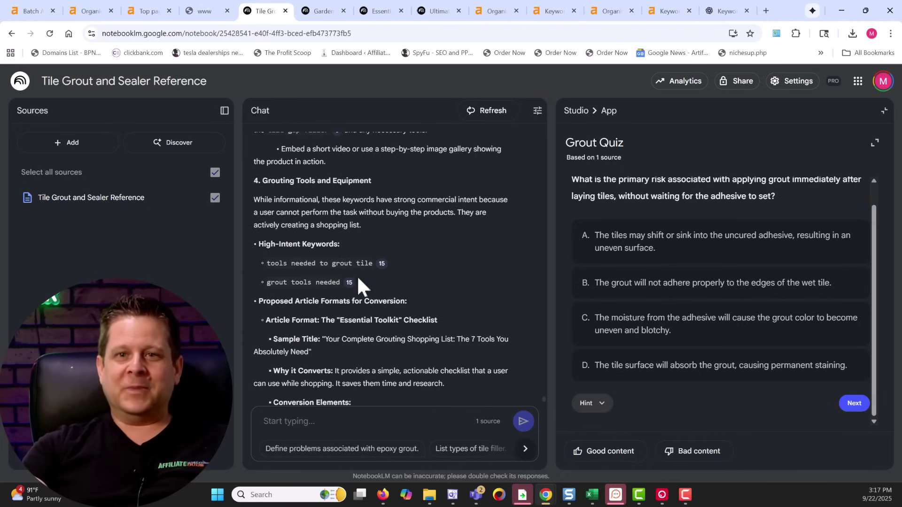
- Copy the prompt on low-competition keywords and monetization strategies from the prompts page and submit it to the tile grout chat
{"action": "left_click", "coordinate": [203, 12]}
{"action": "scroll", "coordinate": [448, 379], "scroll_direction": "down", "scroll_amount": 3}
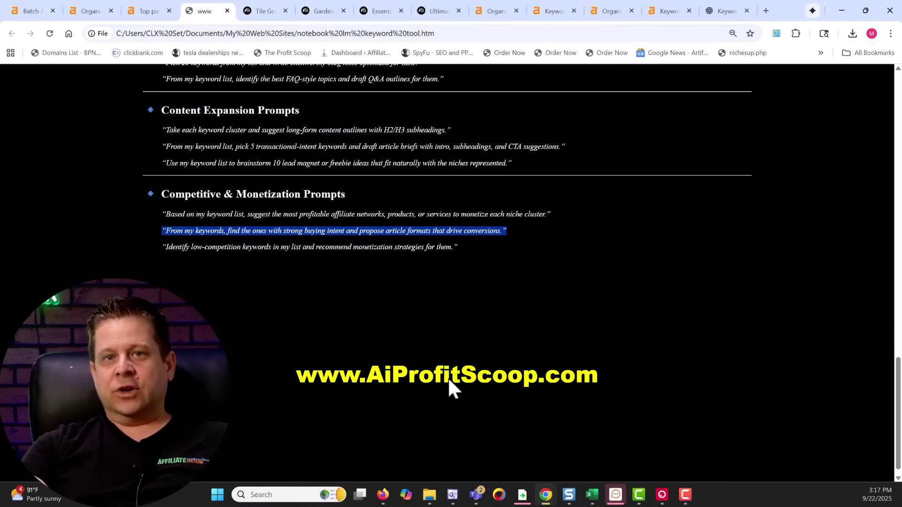
{"action": "left_click", "coordinate": [239, 246]}
{"action": "left_click_drag", "start_coordinate": [458, 237], "coordinate": [161, 238]}
{"action": "key", "text": "ctrl+c"}
{"action": "left_click", "coordinate": [256, 13]}
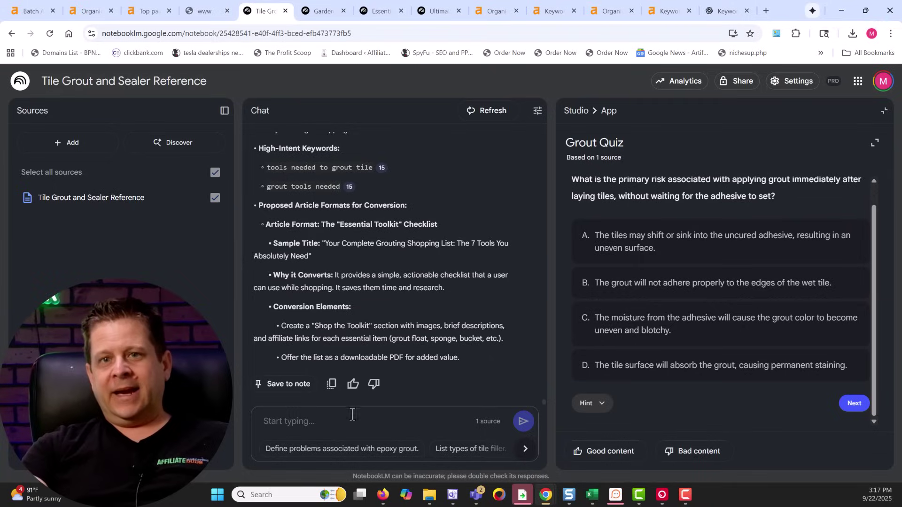
{"action": "left_click", "coordinate": [351, 414]}
{"action": "key", "text": "ctrl+v"}
{"action": "left_click", "coordinate": [522, 422]}
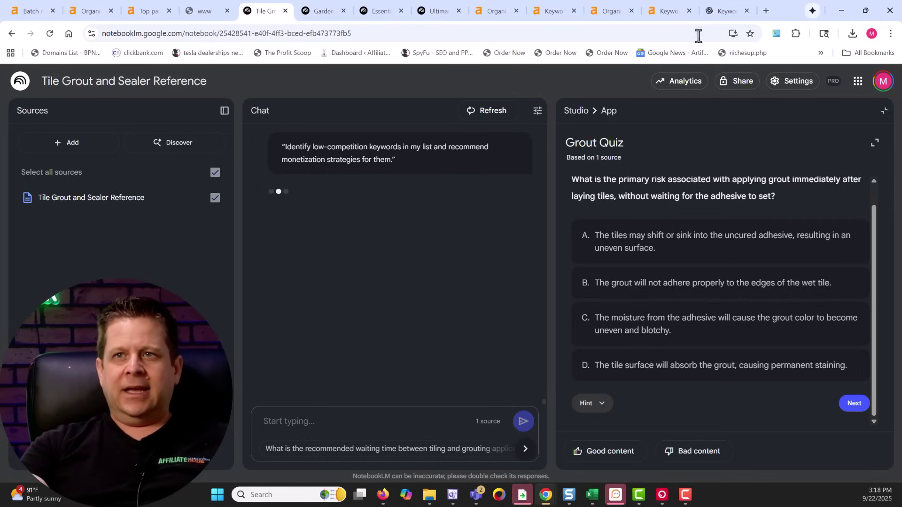
- Switch to the ChatGPT keyword conversation and submit the request "now find some non competetive ones"
{"action": "left_click", "coordinate": [721, 13]}
{"action": "left_click", "coordinate": [436, 446]}
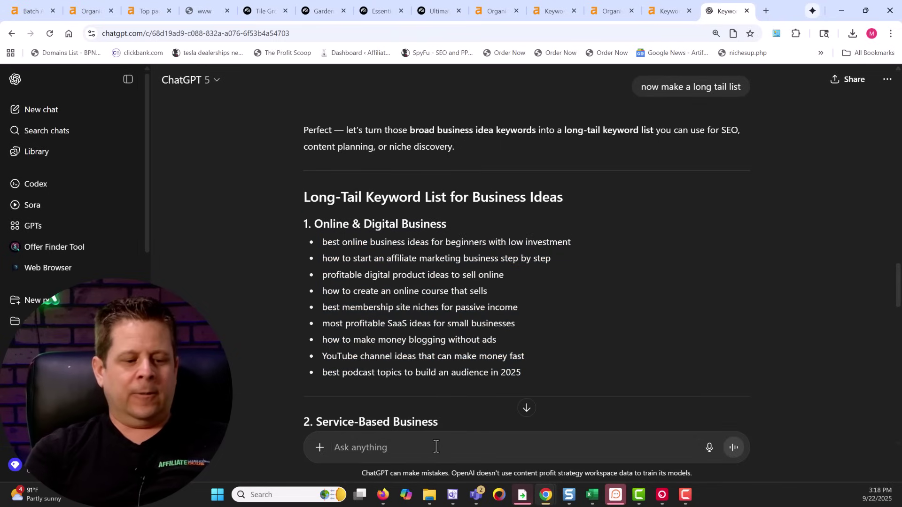
{"action": "type", "text": "now "}
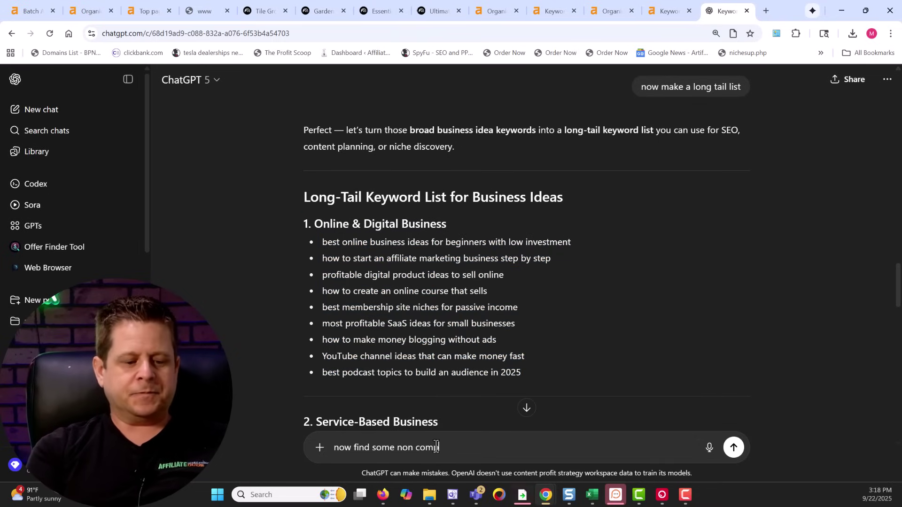
{"action": "type", "text": "find some non competetive ones"}
{"action": "key", "text": "Return"}
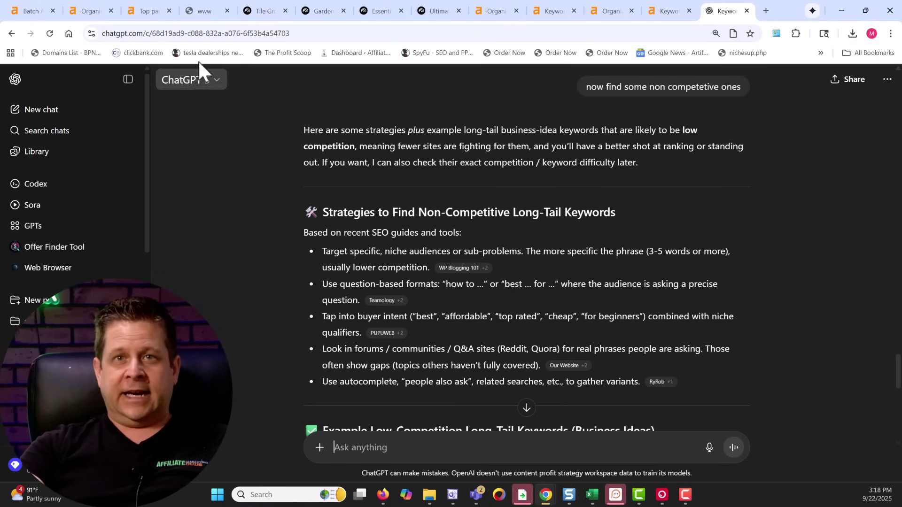
{"action": "left_click", "coordinate": [206, 11]}
{"action": "left_click_drag", "start_coordinate": [586, 379], "coordinate": [240, 361]}
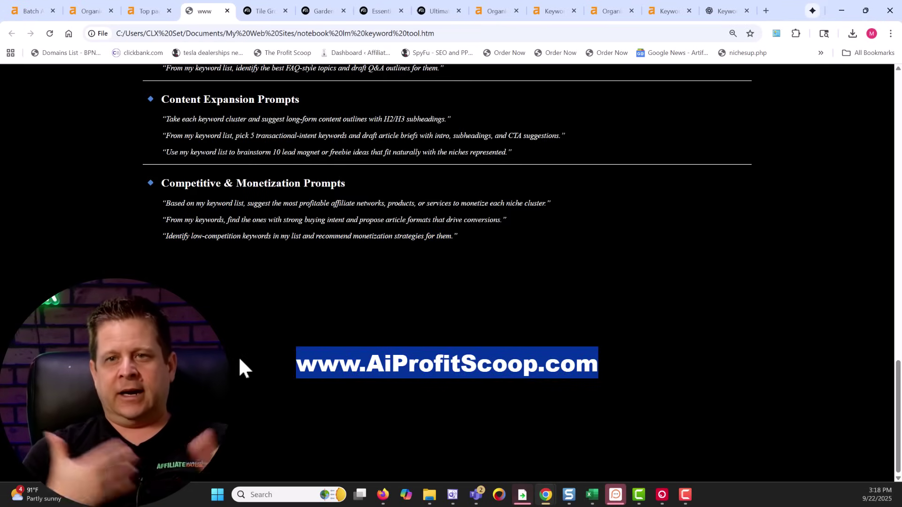